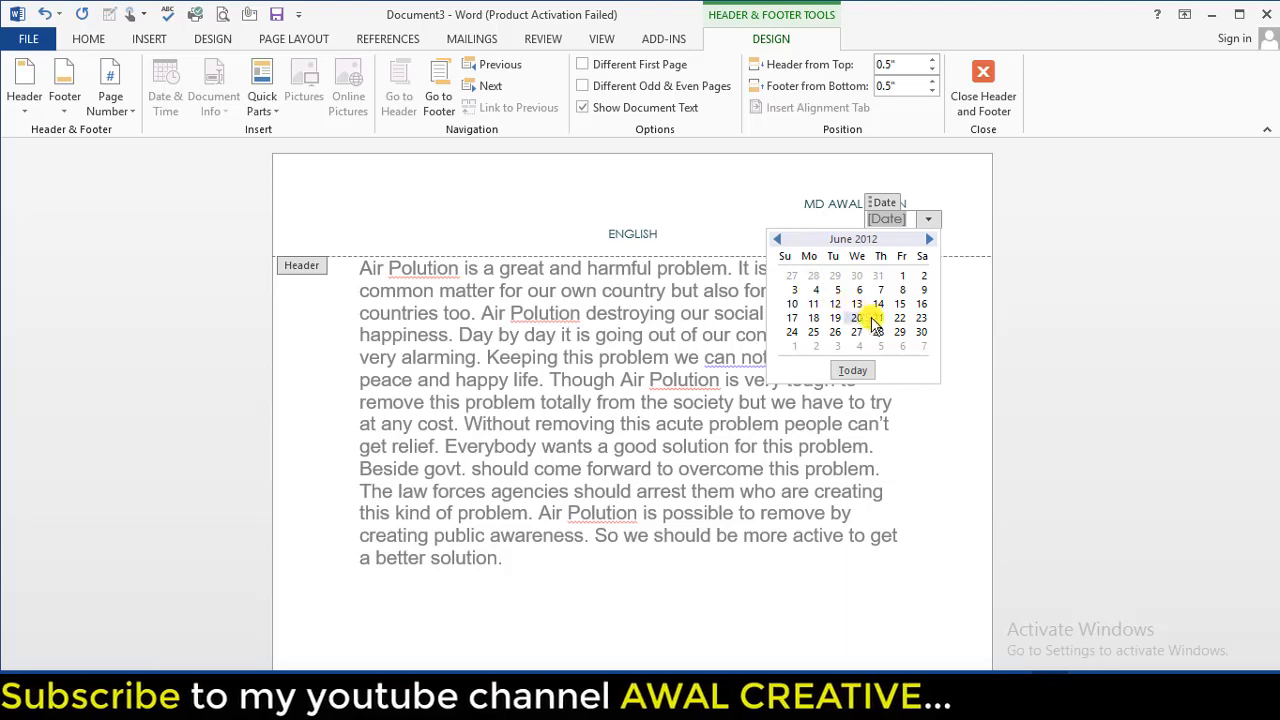
- Set the date field in the page header to today's date, 1/4/20, using its calendar
{"action": "left_click", "coordinate": [816, 289]}
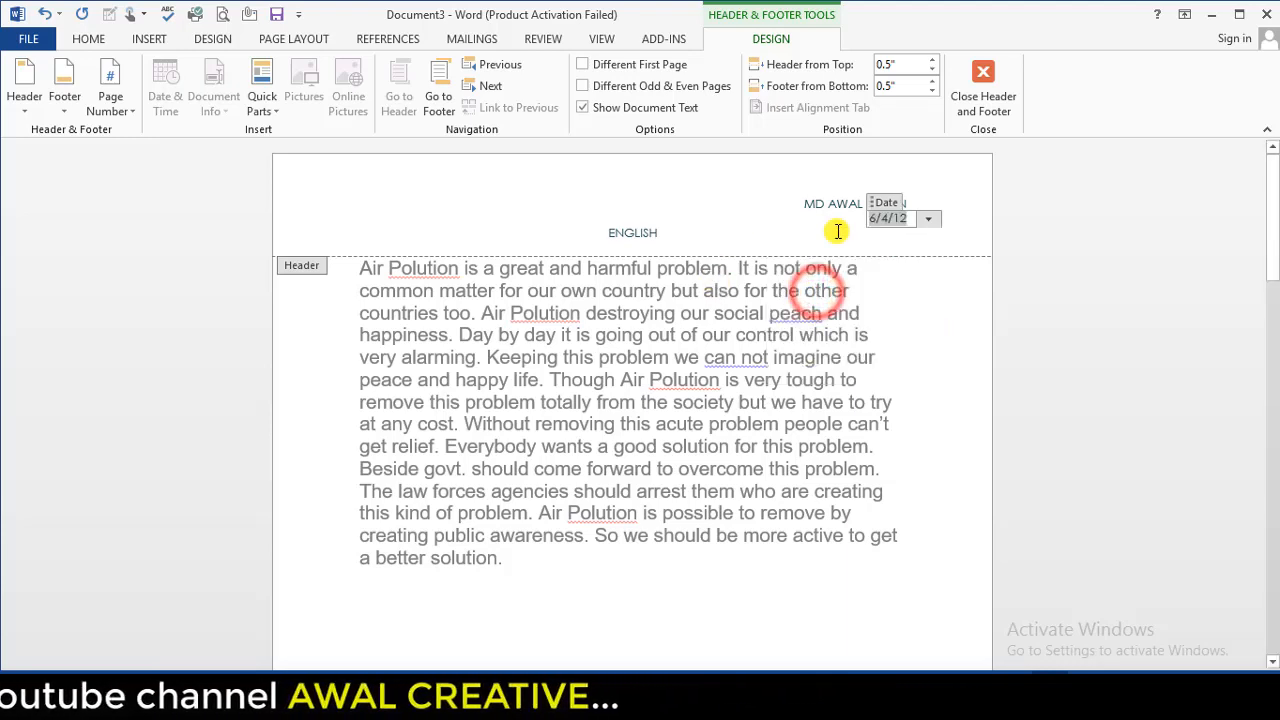
{"action": "left_click", "coordinate": [926, 222]}
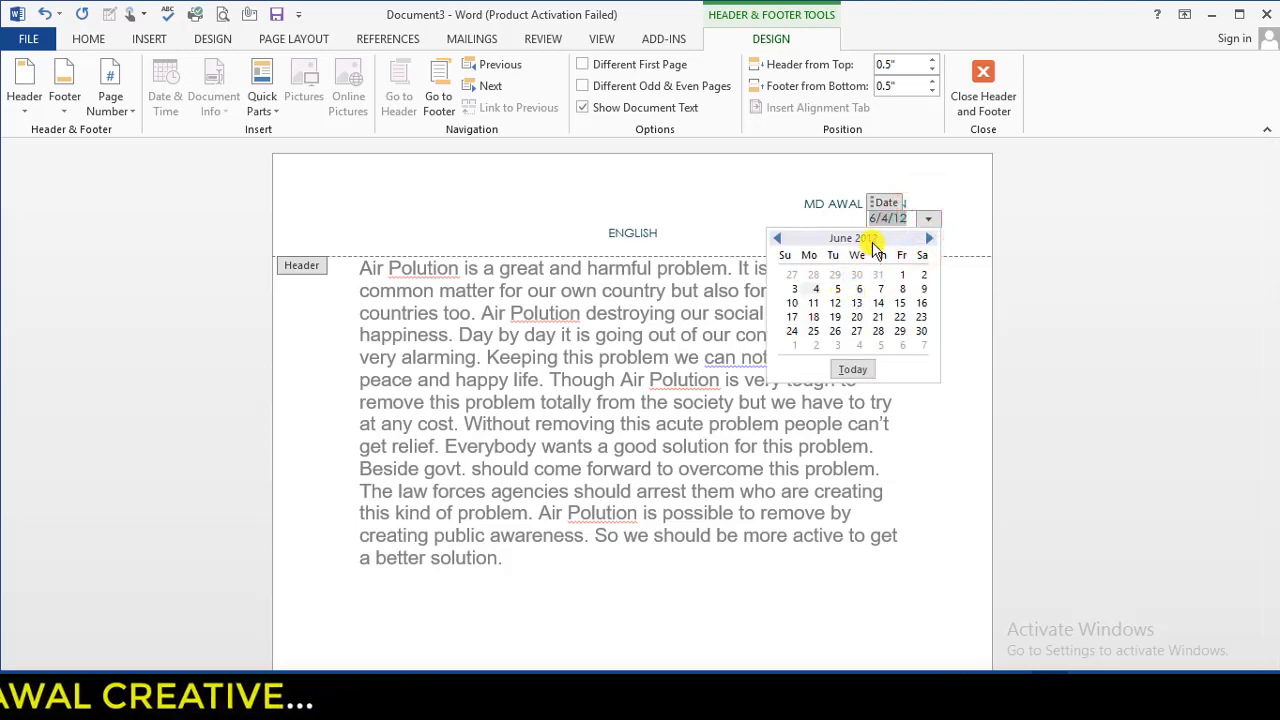
{"action": "left_click", "coordinate": [931, 238]}
{"action": "left_click", "coordinate": [931, 238]}
{"action": "left_click", "coordinate": [931, 238]}
{"action": "left_click", "coordinate": [931, 238]}
{"action": "left_click", "coordinate": [931, 238]}
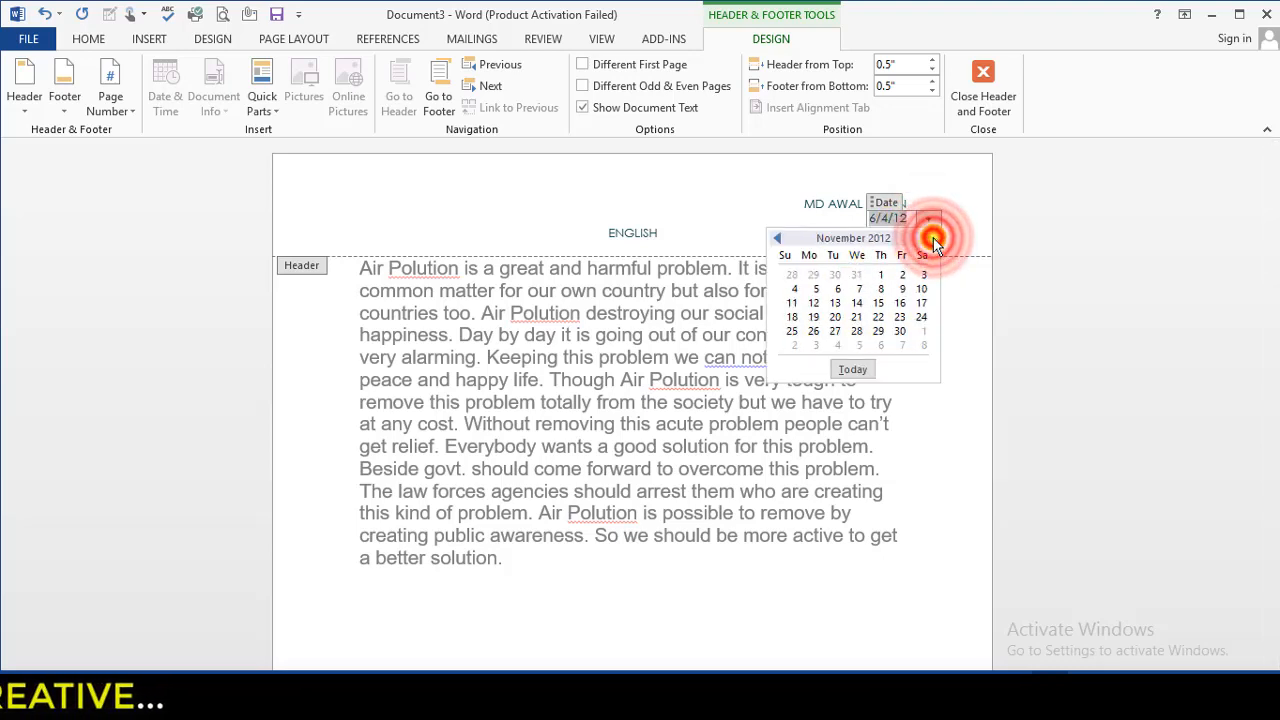
{"action": "left_click", "coordinate": [929, 238]}
{"action": "double_click", "coordinate": [926, 238]}
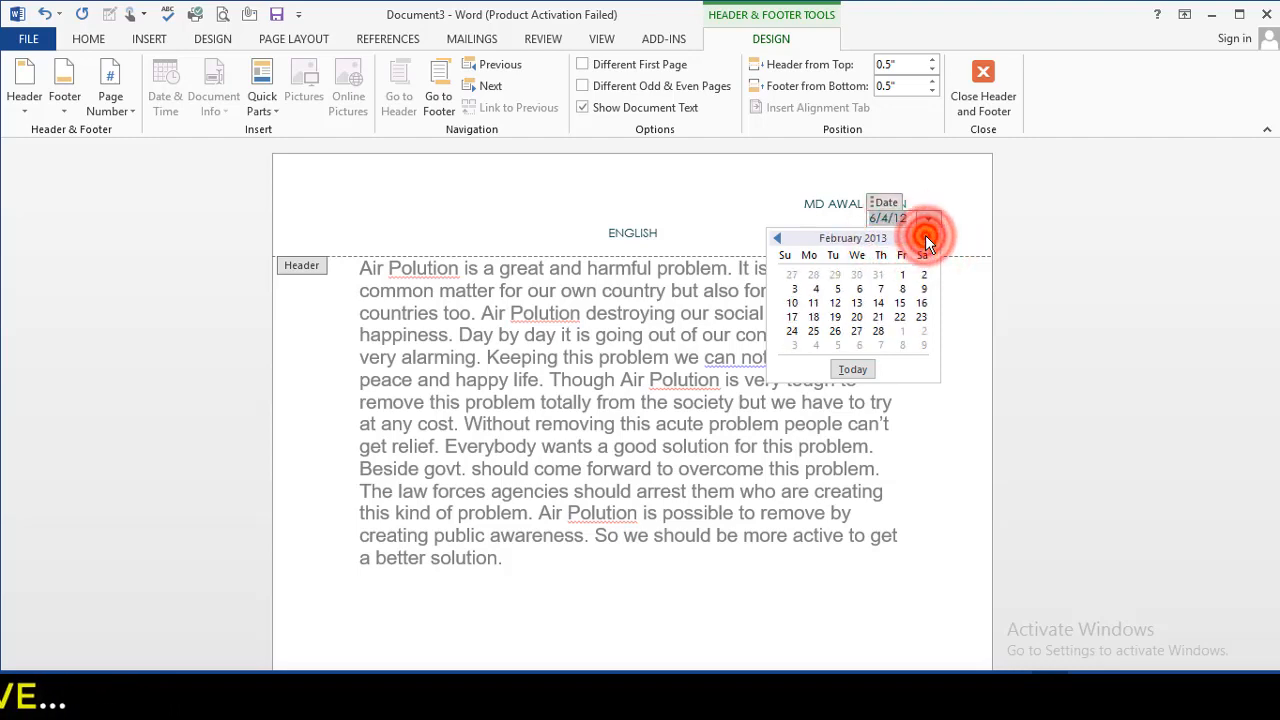
{"action": "triple_click", "coordinate": [926, 238]}
{"action": "triple_click", "coordinate": [926, 238]}
{"action": "triple_click", "coordinate": [926, 238]}
{"action": "triple_click", "coordinate": [926, 238]}
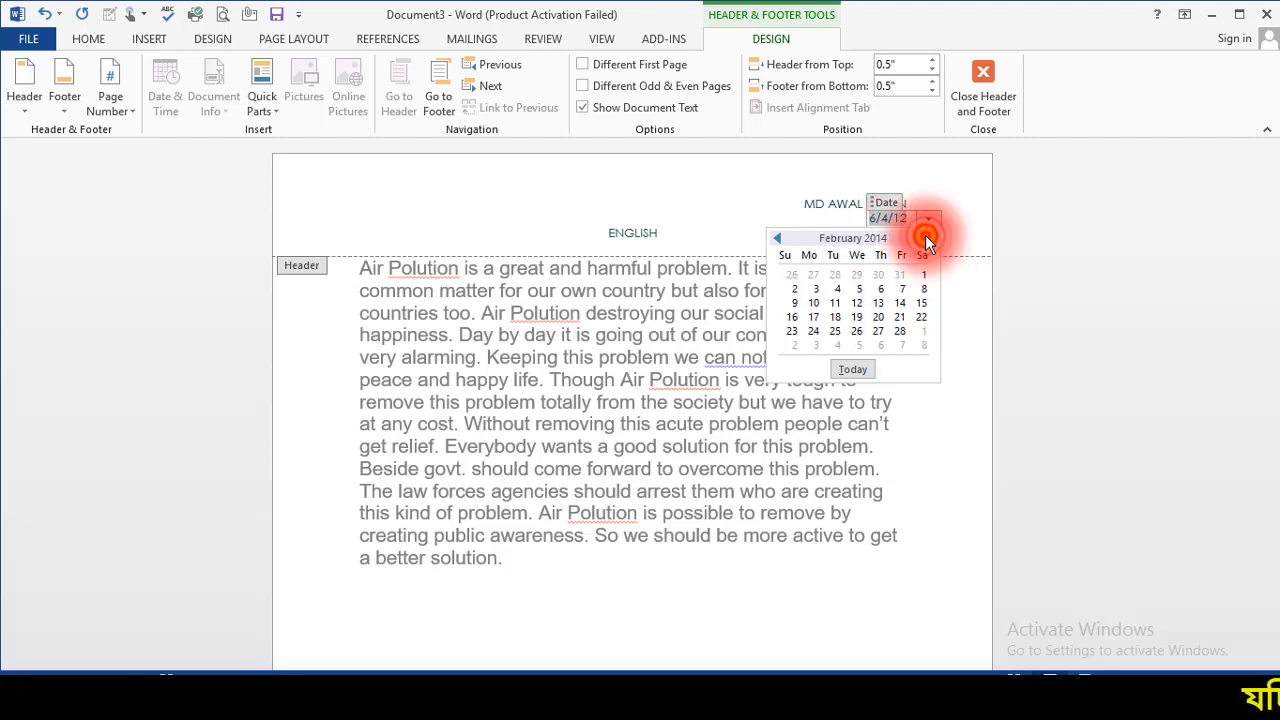
{"action": "double_click", "coordinate": [926, 238]}
{"action": "triple_click", "coordinate": [926, 238]}
{"action": "left_click", "coordinate": [928, 238]}
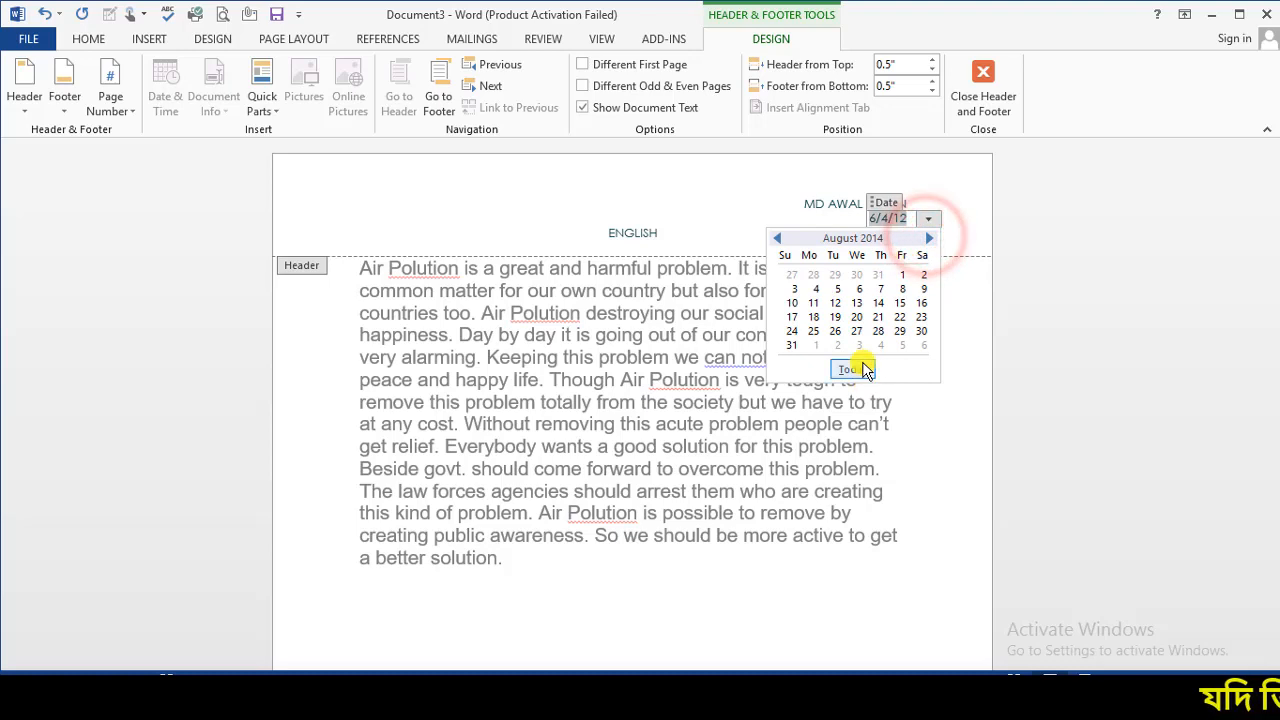
{"action": "left_click", "coordinate": [866, 368]}
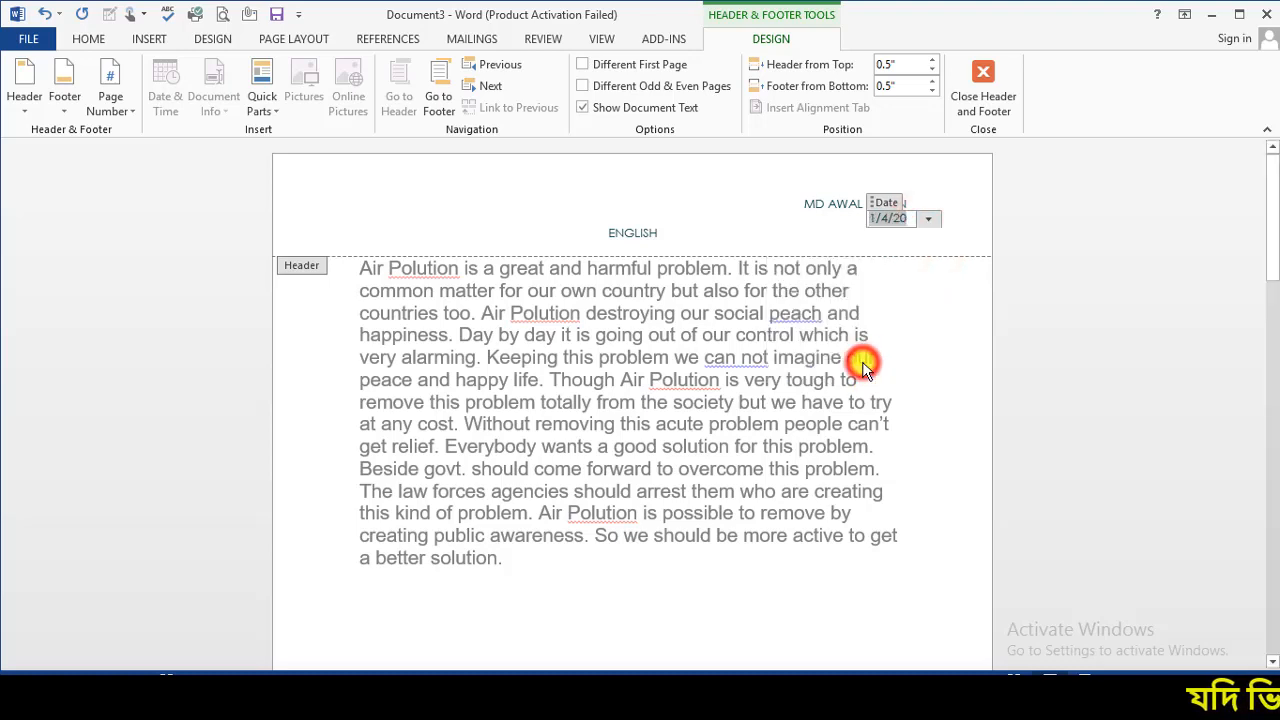
{"action": "left_click", "coordinate": [928, 222]}
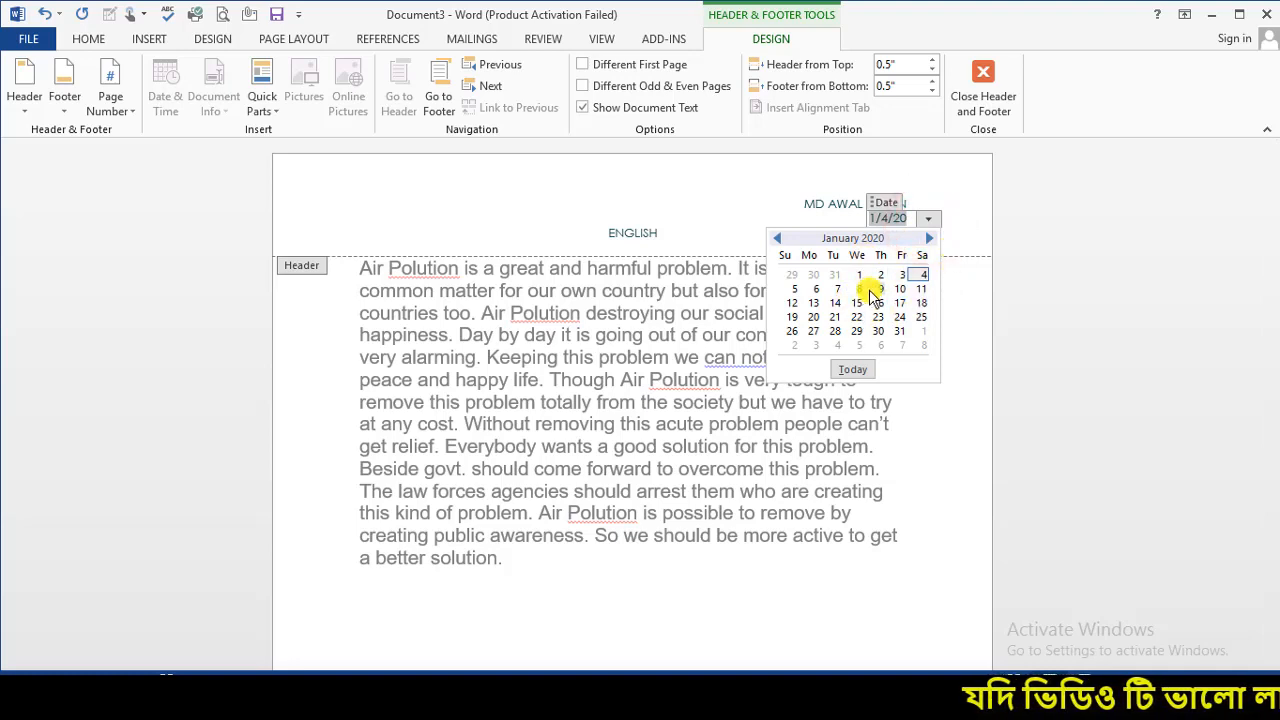
{"action": "left_click", "coordinate": [852, 370]}
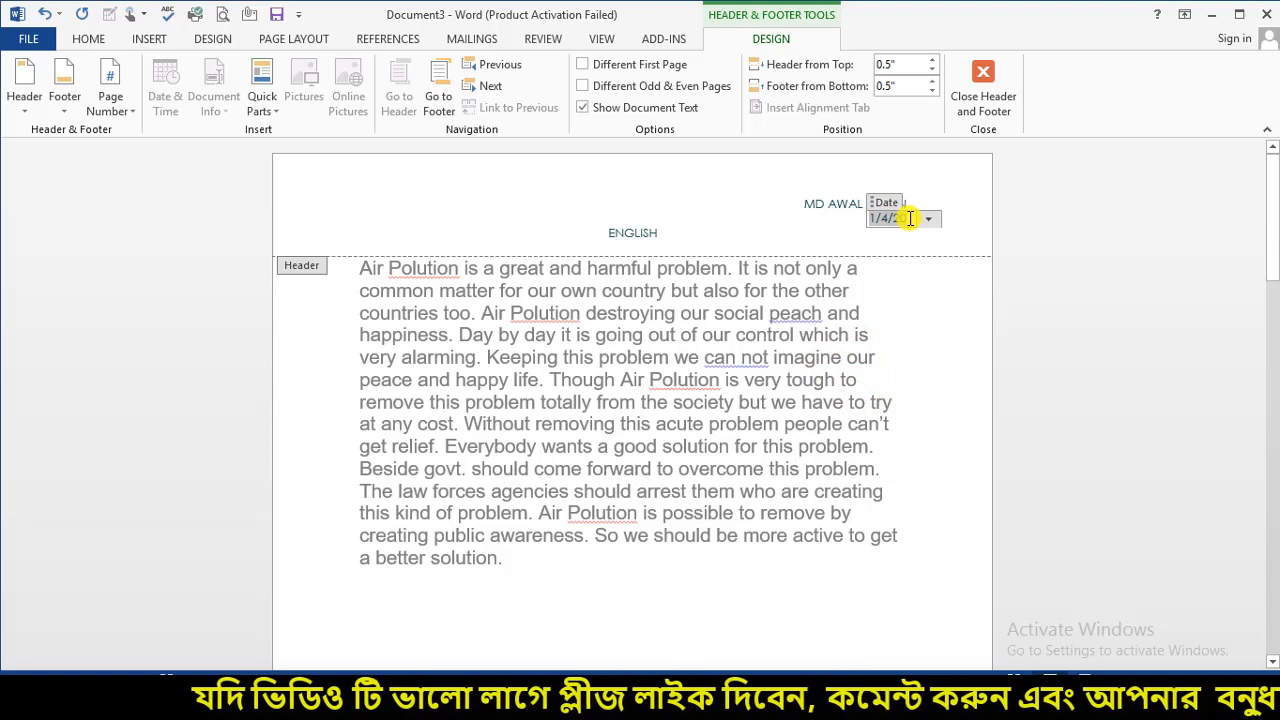
{"action": "left_click", "coordinate": [734, 194]}
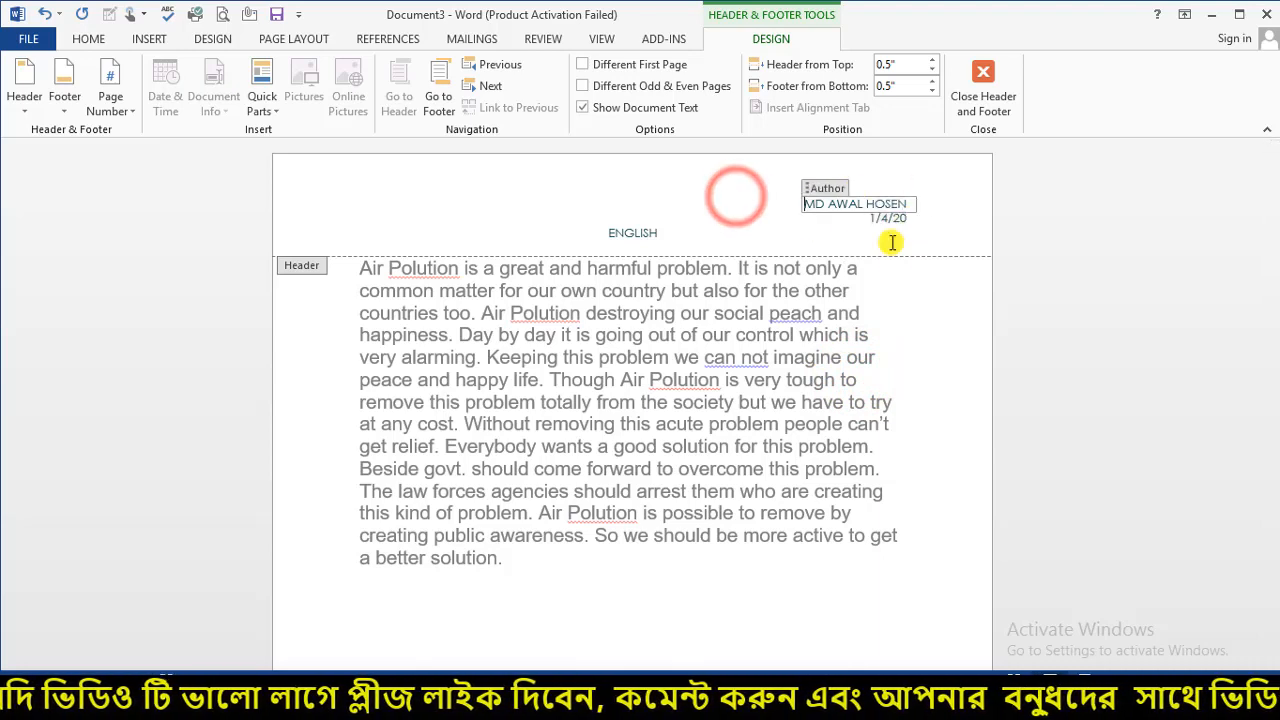
{"action": "left_click", "coordinate": [977, 218]}
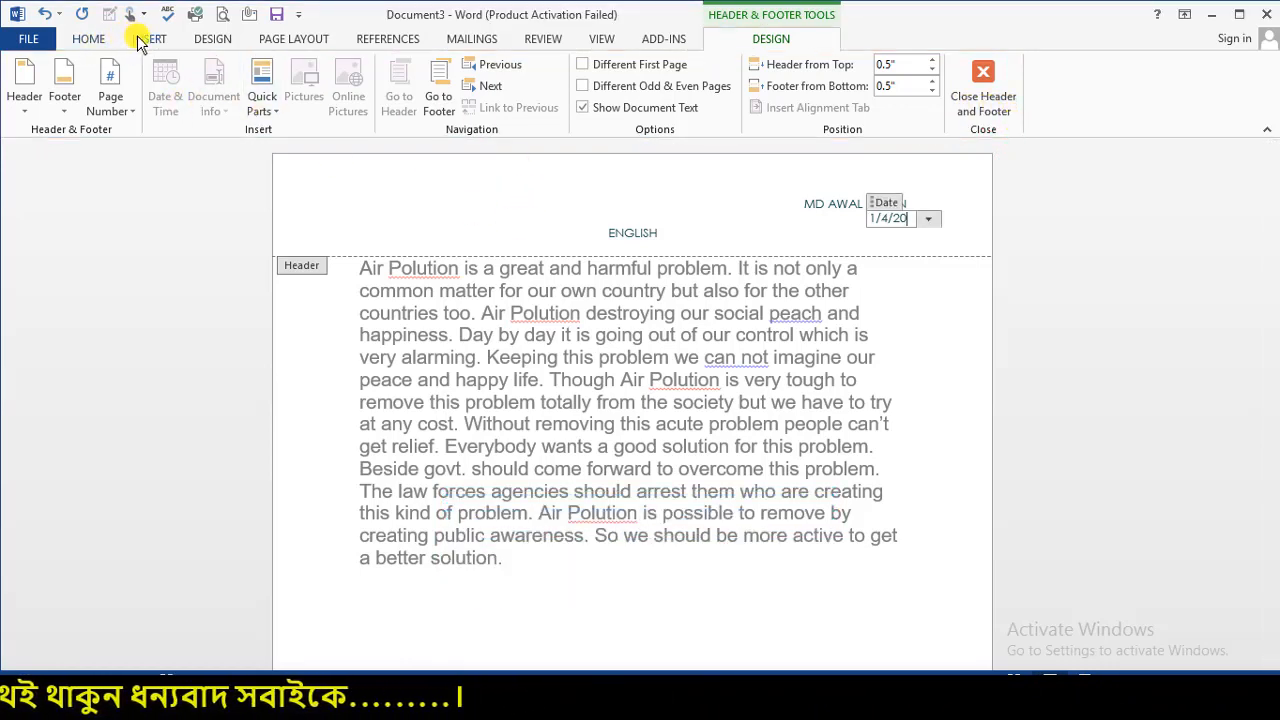
- Examine the built-in header designs and the commands offered for editing or removing a header
{"action": "left_click", "coordinate": [16, 117]}
{"action": "scroll", "coordinate": [91, 449], "scroll_direction": "down", "scroll_amount": 6}
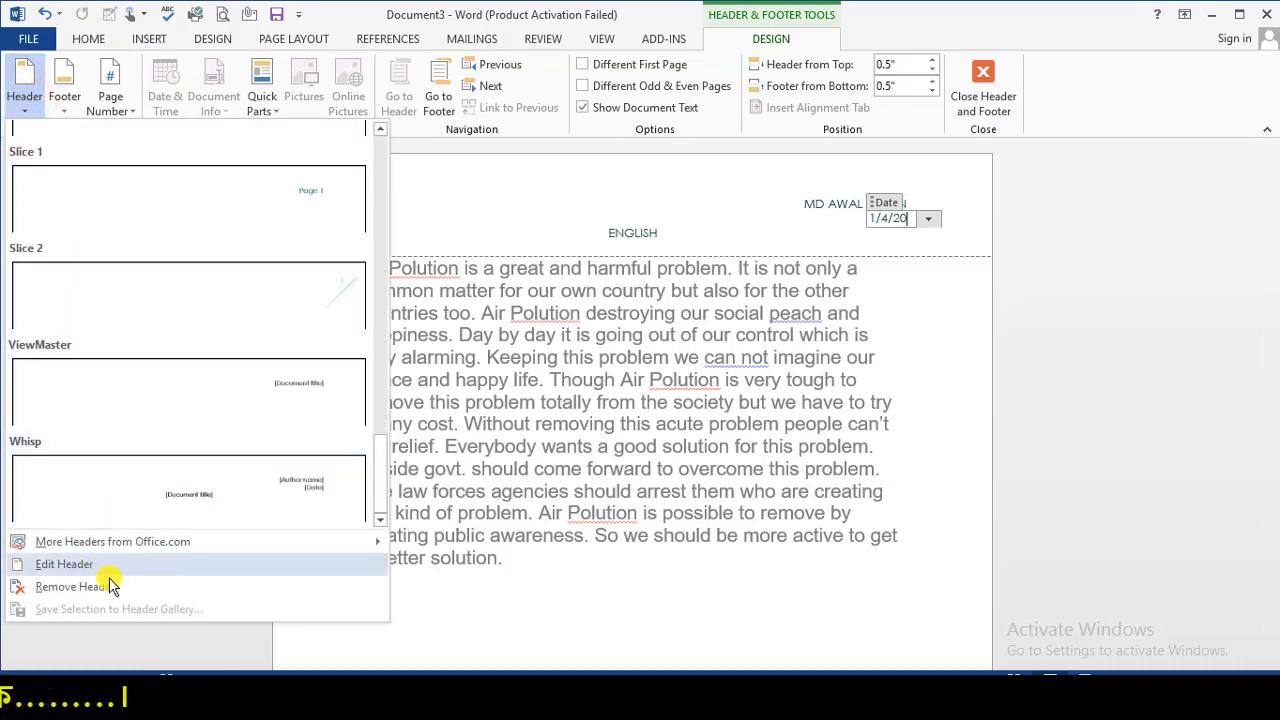
{"action": "left_click", "coordinate": [149, 40]}
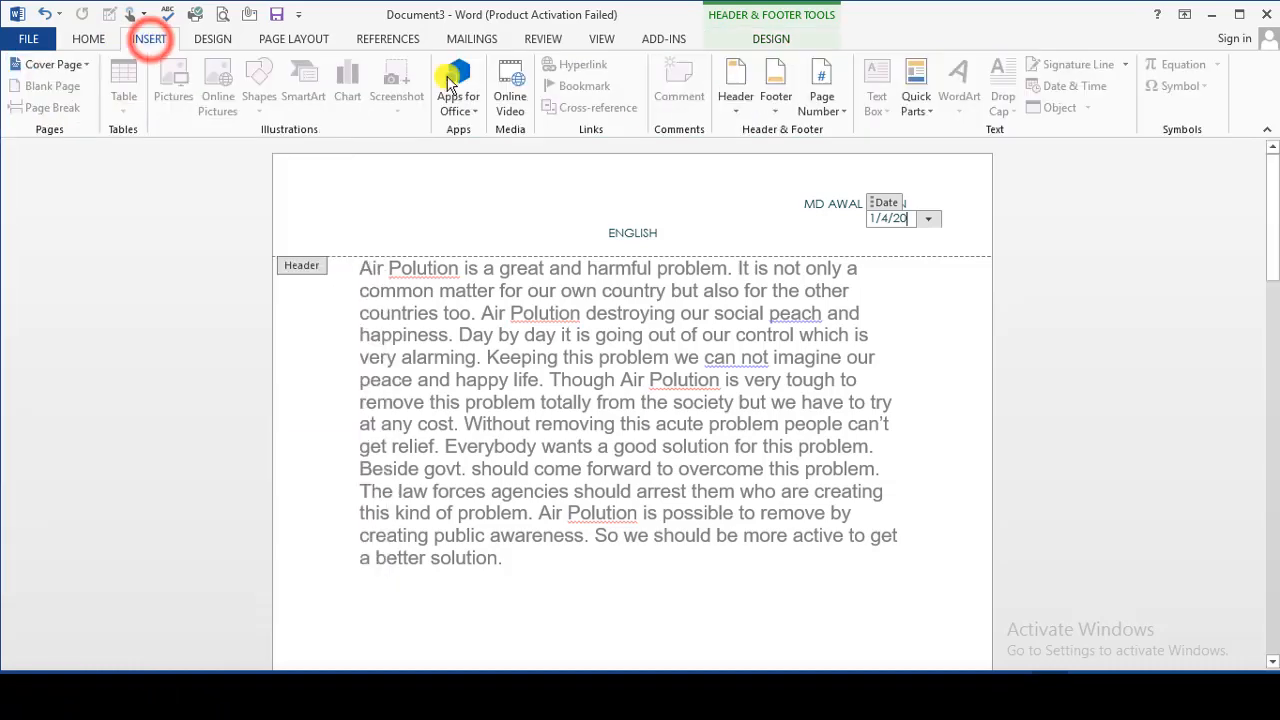
{"action": "left_click", "coordinate": [735, 82]}
{"action": "scroll", "coordinate": [886, 480], "scroll_direction": "down", "scroll_amount": 8}
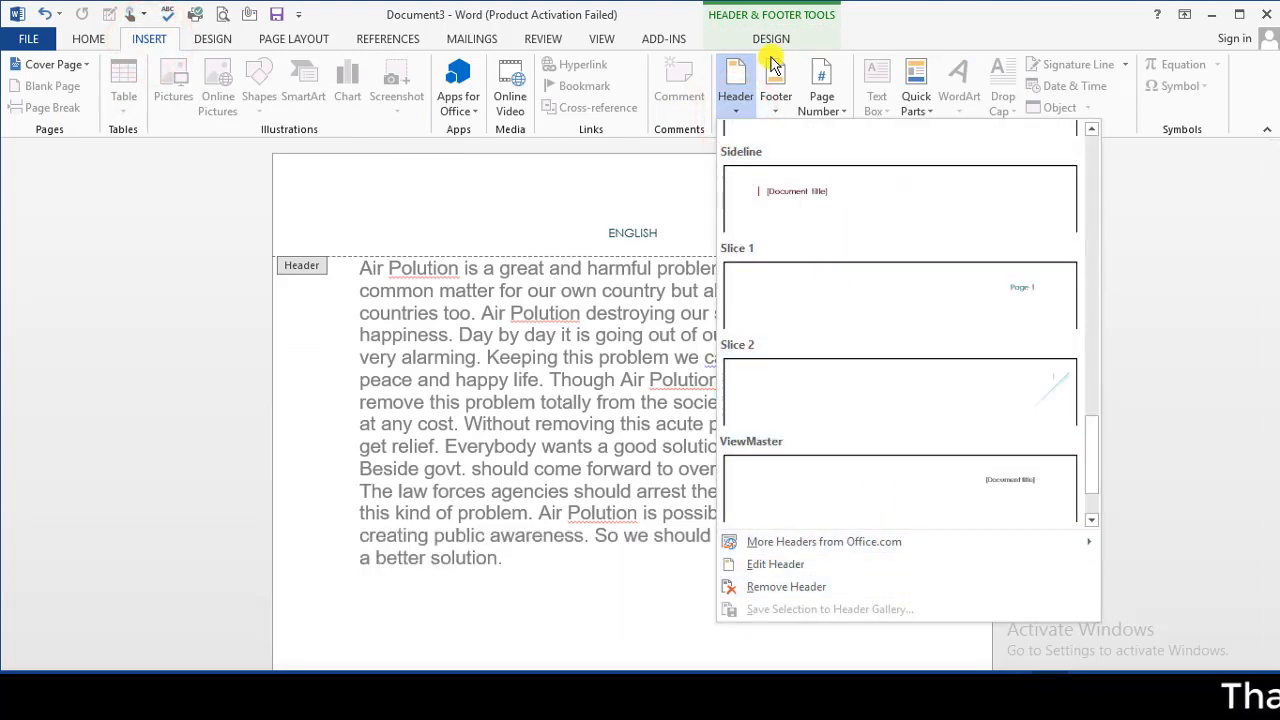
{"action": "scroll", "coordinate": [838, 430], "scroll_direction": "down", "scroll_amount": 1}
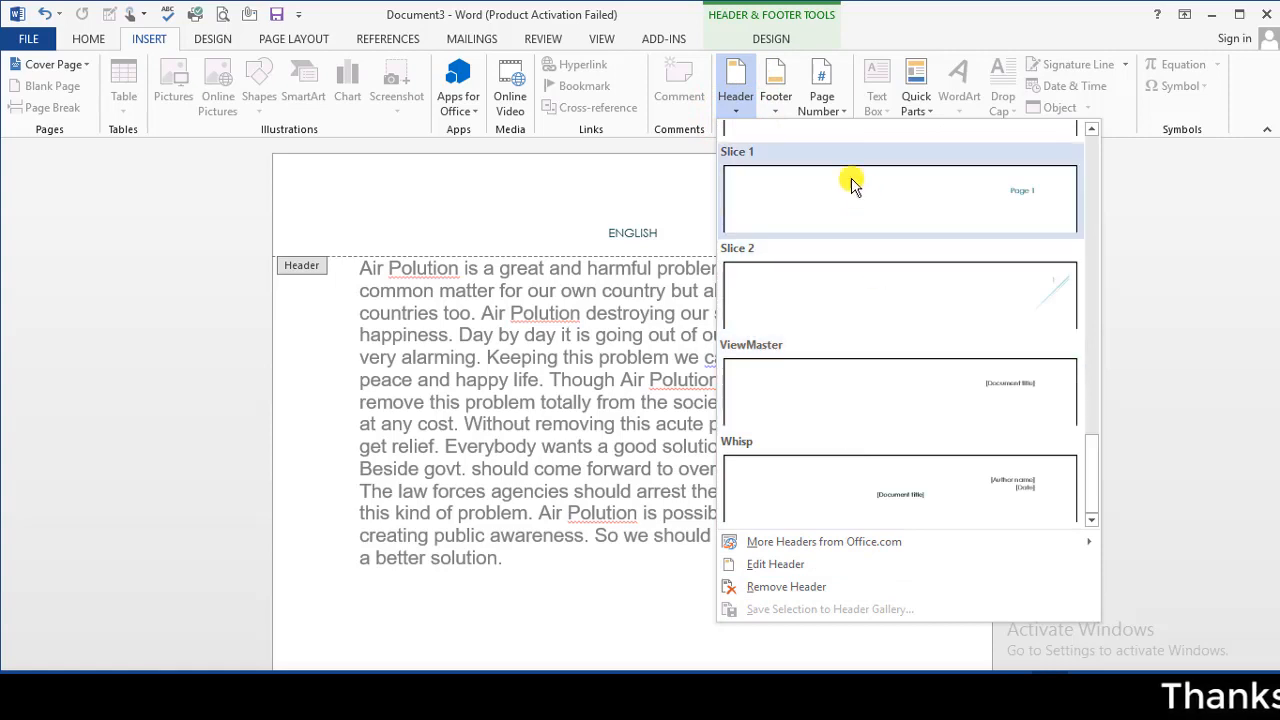
{"action": "left_click", "coordinate": [771, 40]}
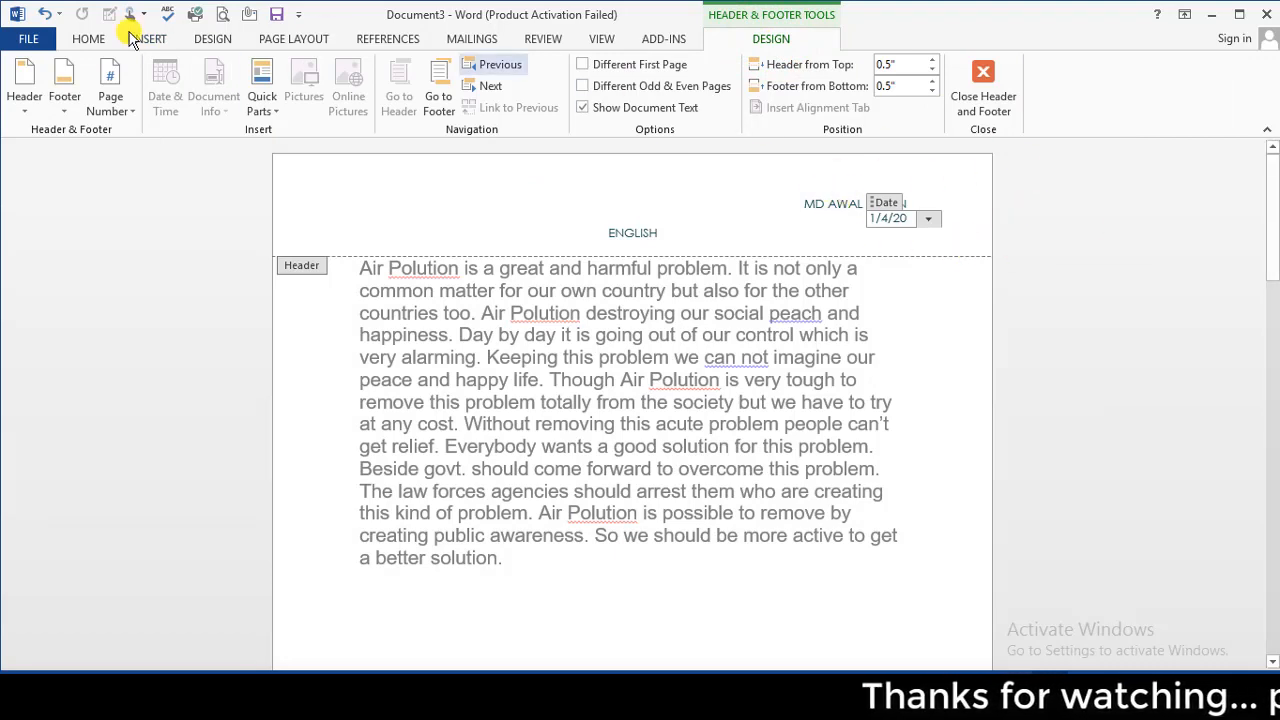
- Replace the current header with the built-in Facet (Odd Page) design
{"action": "left_click", "coordinate": [24, 104]}
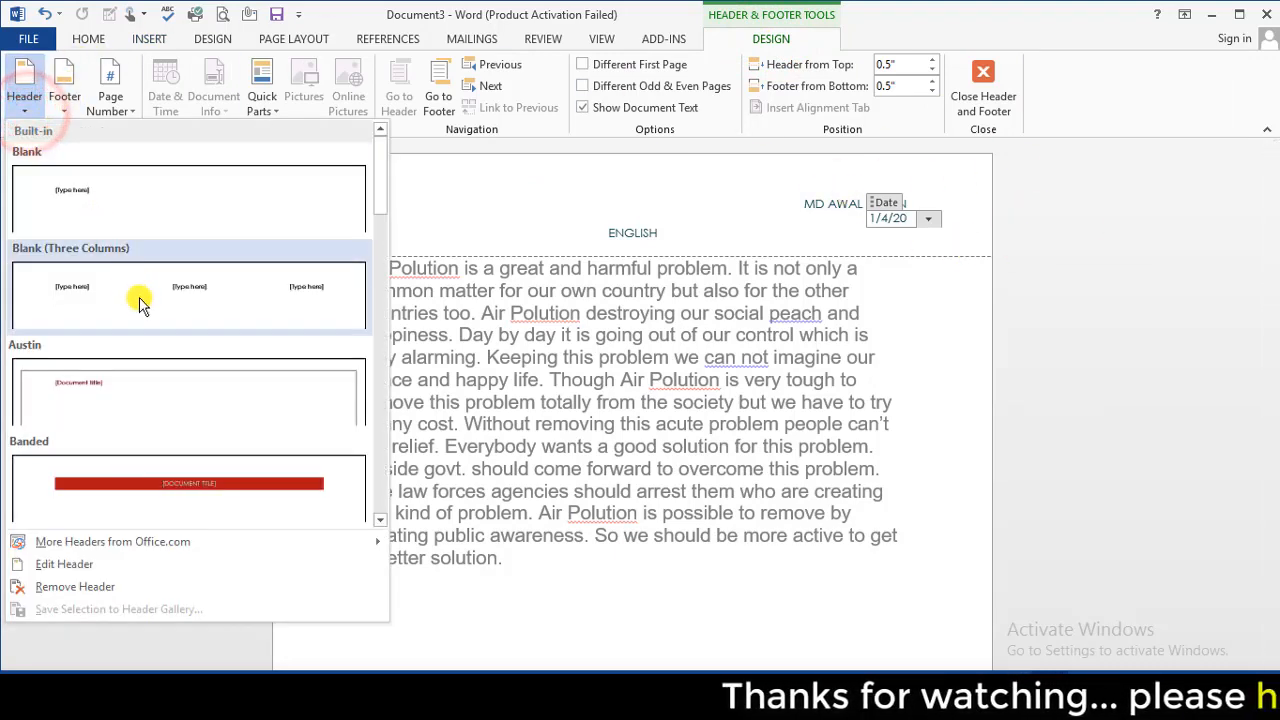
{"action": "scroll", "coordinate": [200, 300], "scroll_direction": "down", "scroll_amount": 5}
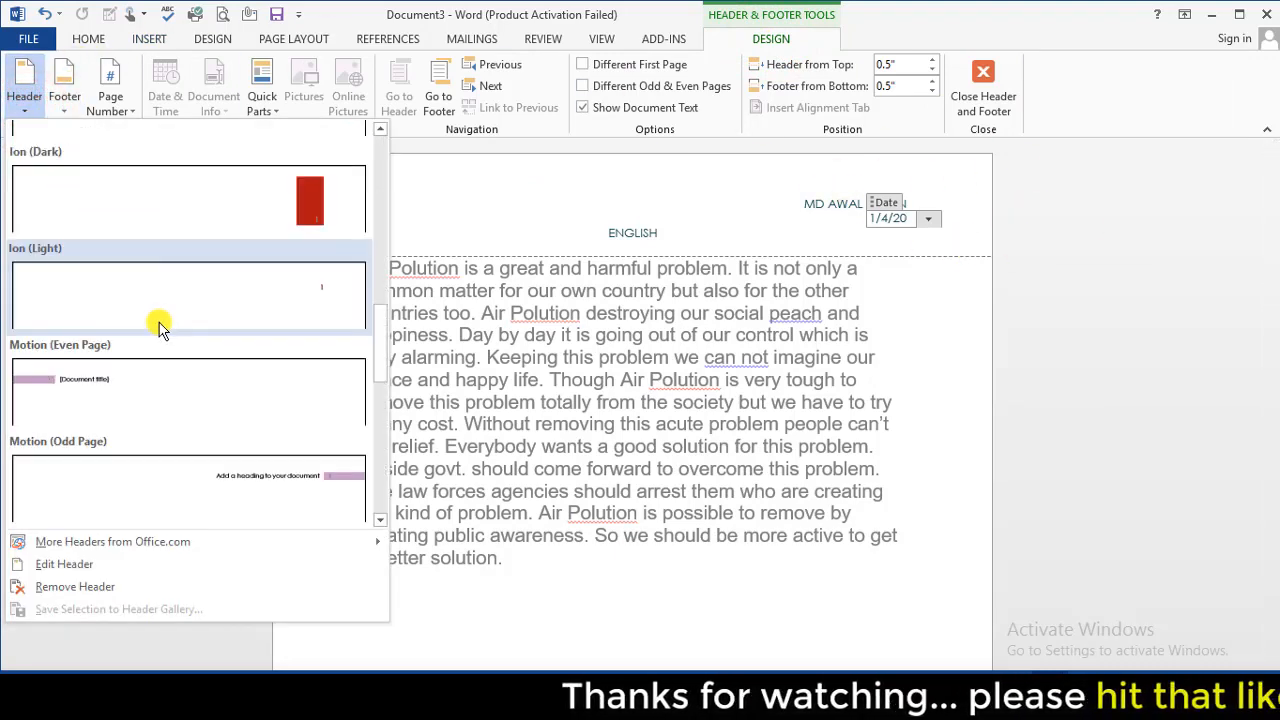
{"action": "scroll", "coordinate": [194, 386], "scroll_direction": "down", "scroll_amount": 6}
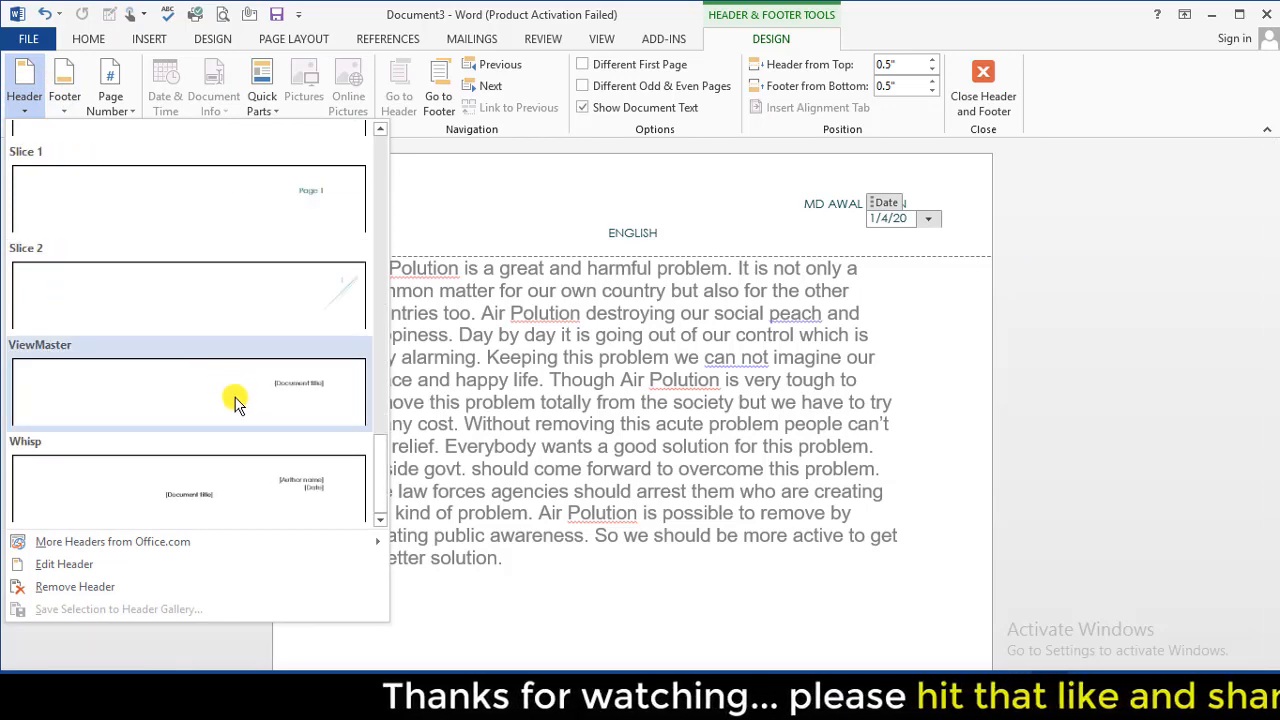
{"action": "scroll", "coordinate": [228, 398], "scroll_direction": "up", "scroll_amount": 8}
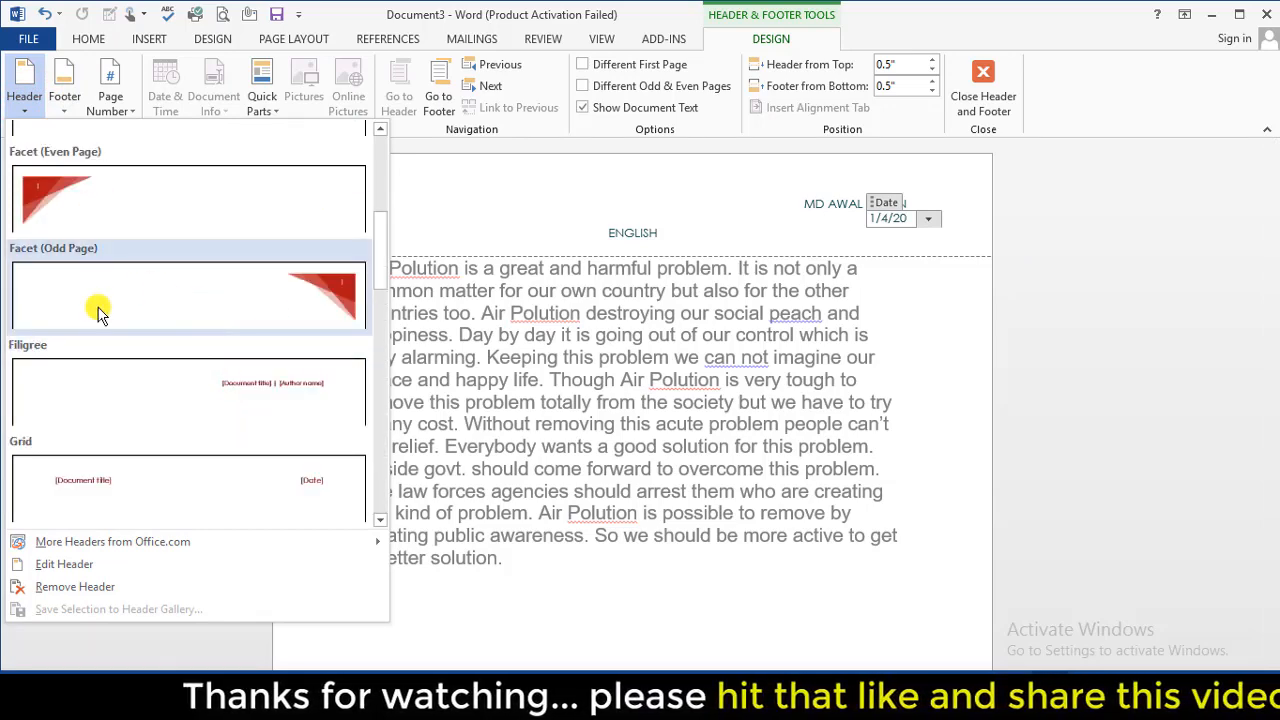
{"action": "left_click", "coordinate": [252, 295]}
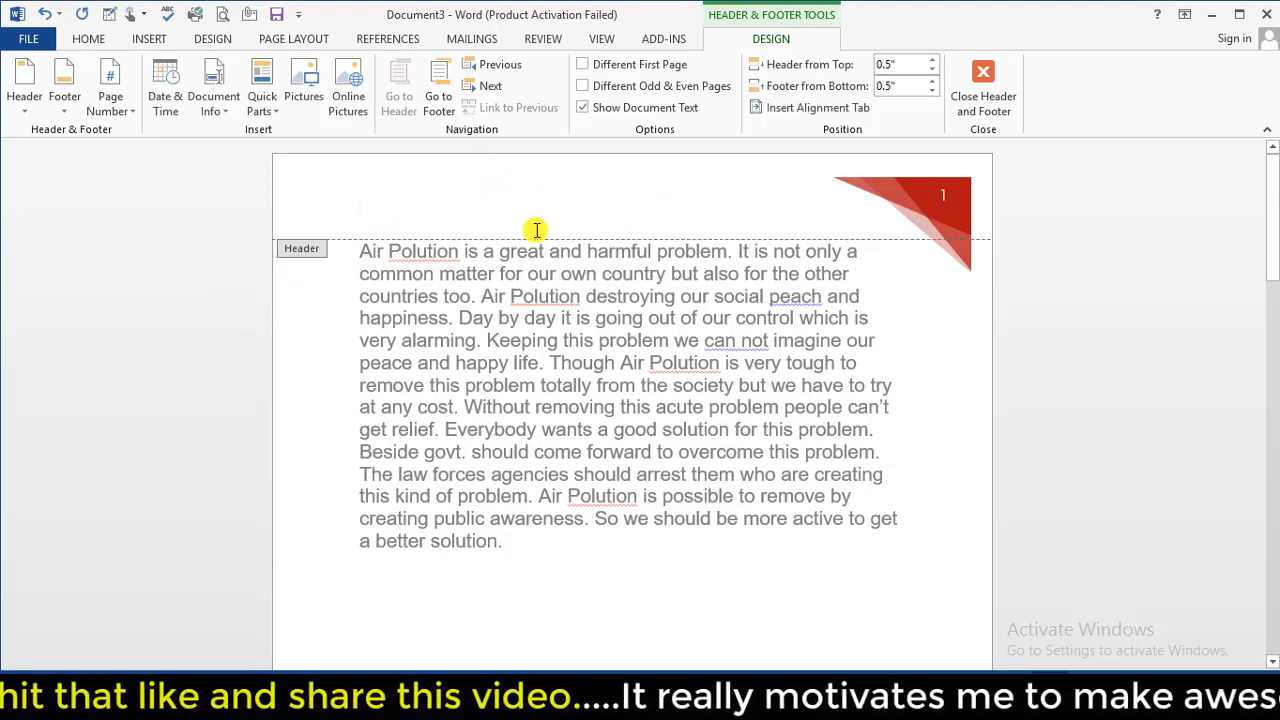
- Enter AWAL CREATIVE as the header text and center it on the page
{"action": "type", "text": "Aw"}
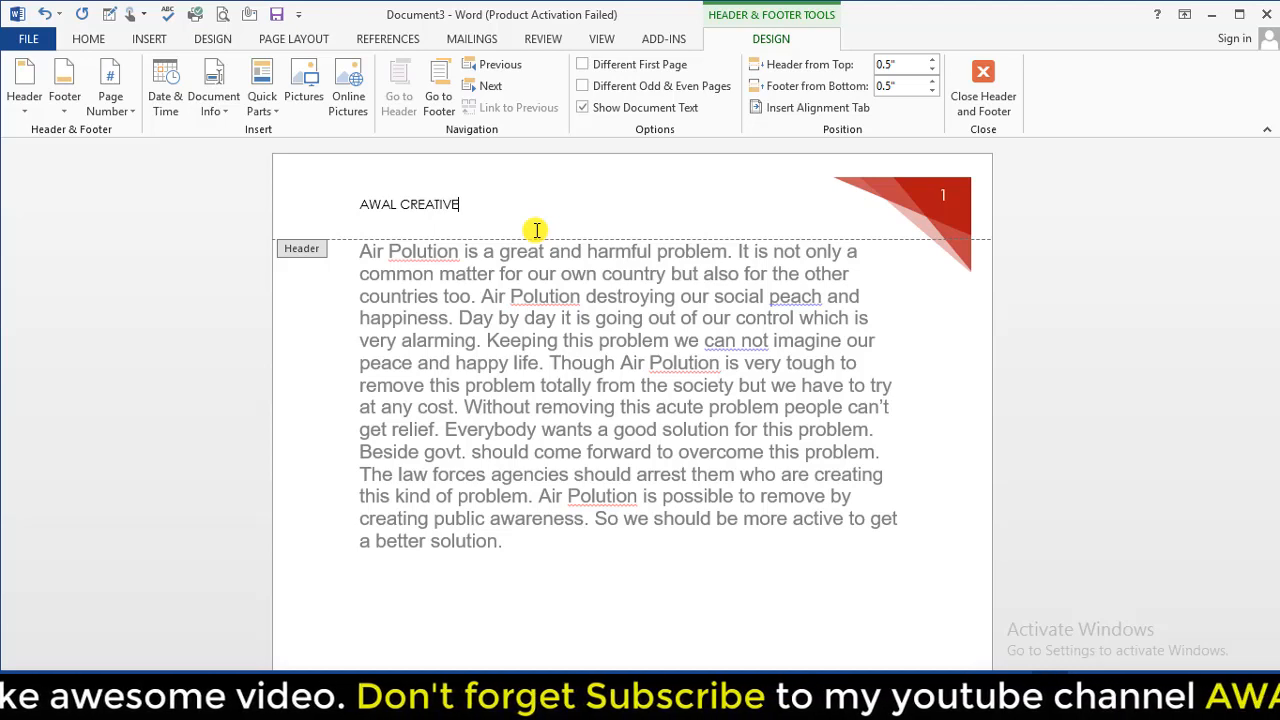
{"action": "left_click_drag", "start_coordinate": [359, 207], "coordinate": [465, 207]}
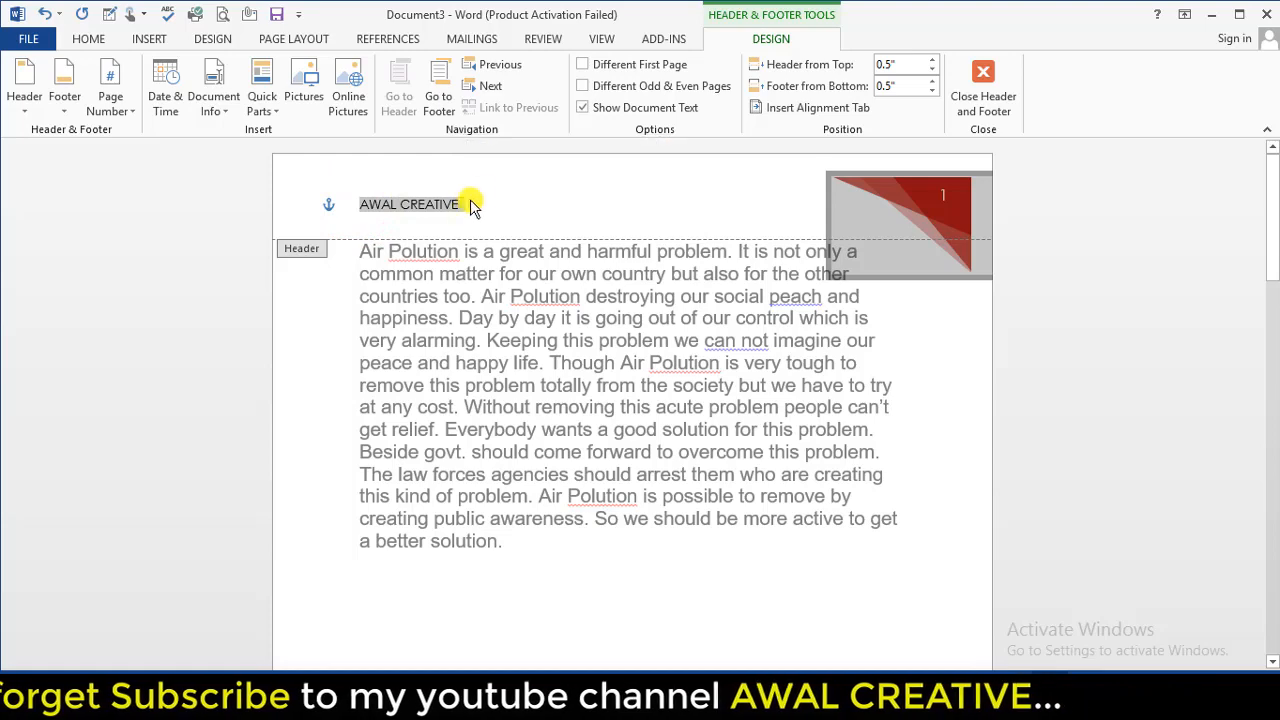
{"action": "left_click", "coordinate": [468, 203]}
{"action": "left_click", "coordinate": [359, 203]}
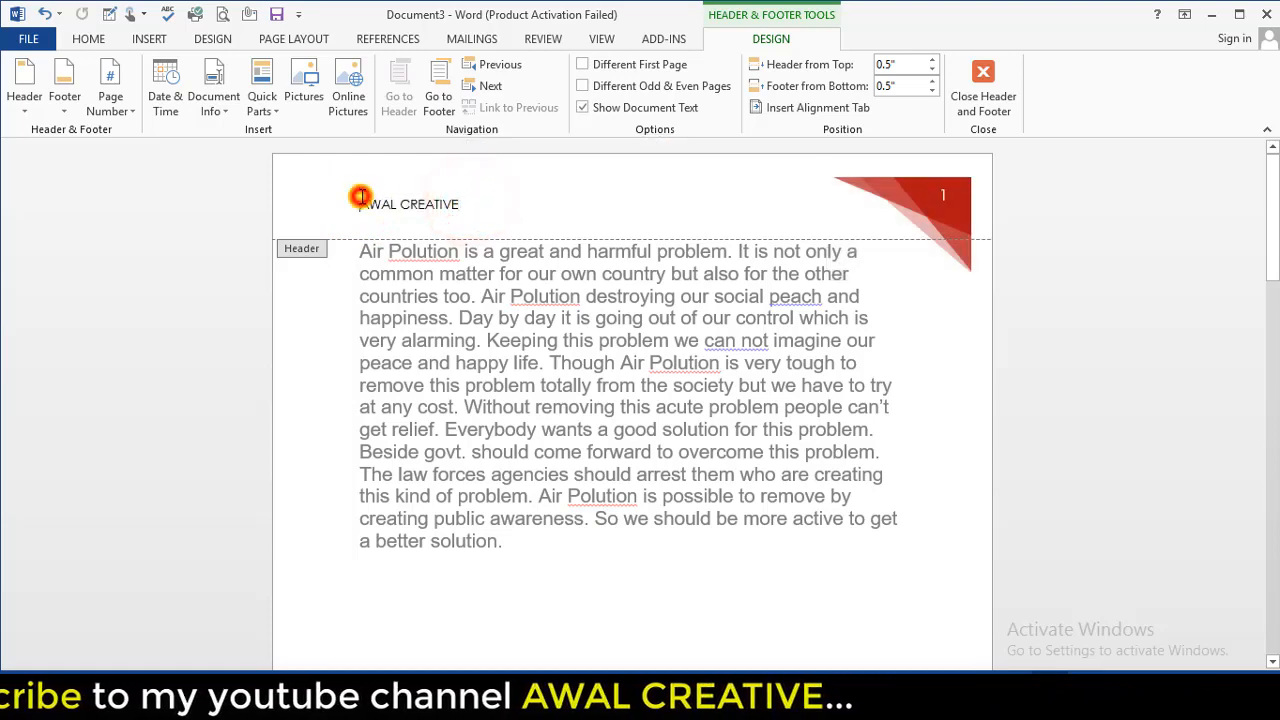
{"action": "left_click", "coordinate": [88, 38]}
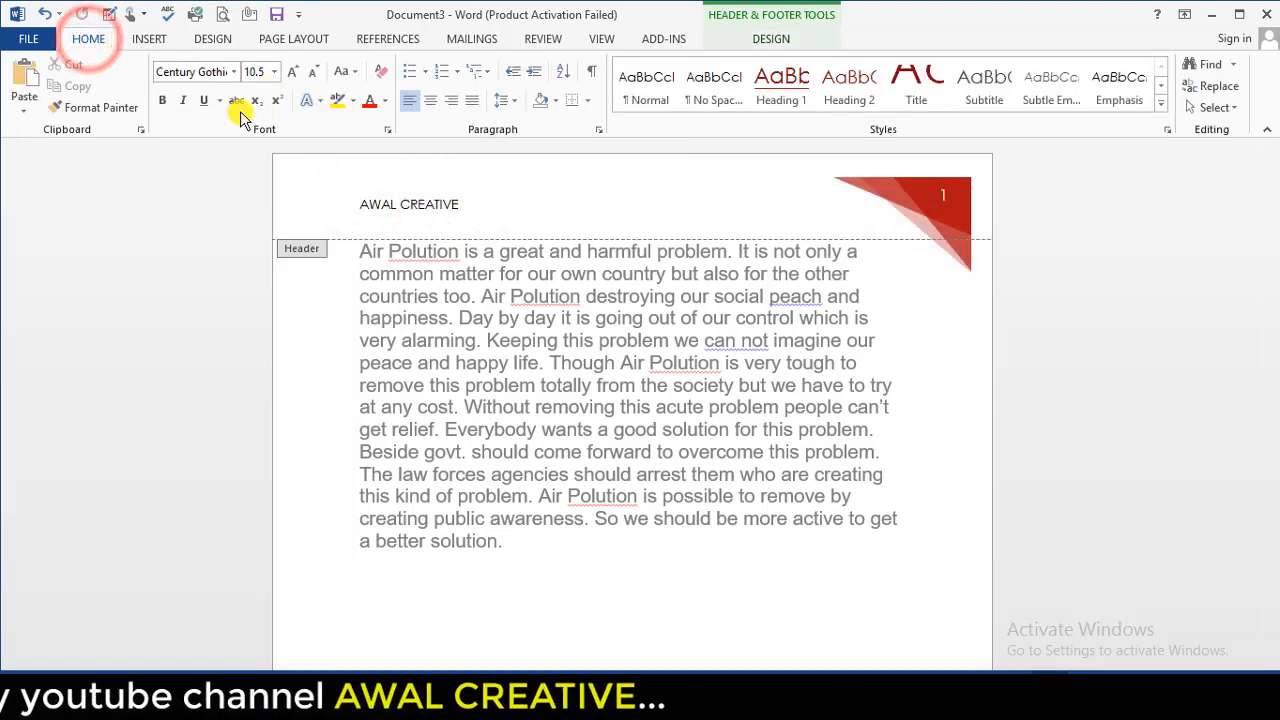
{"action": "left_click", "coordinate": [432, 102]}
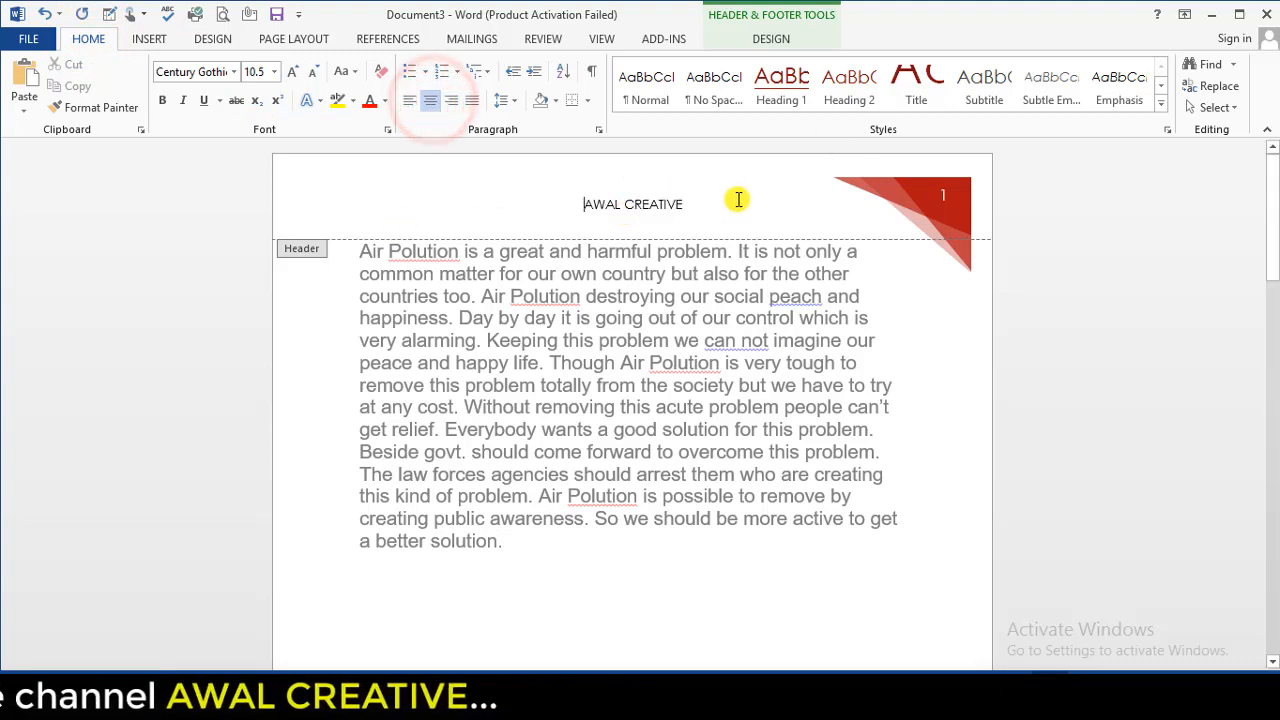
- Move the red page-number graphic in the header flush into the page's upper-right corner
{"action": "left_click", "coordinate": [903, 204]}
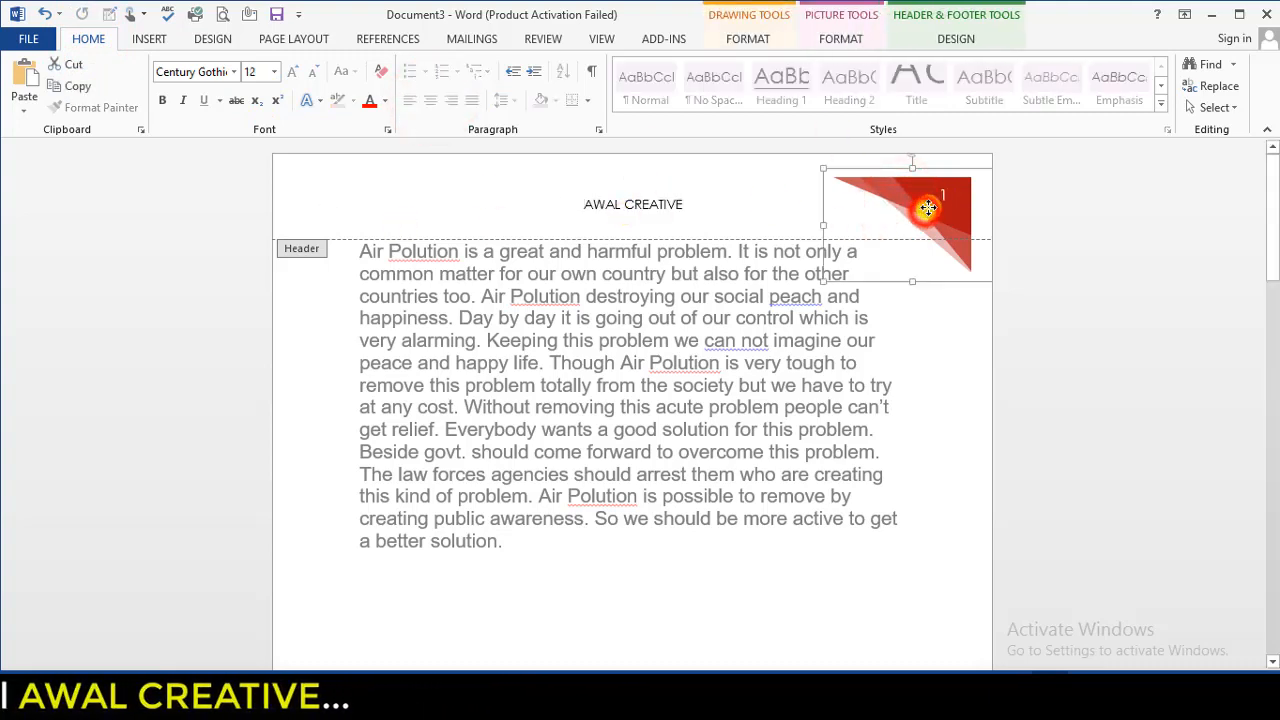
{"action": "left_click_drag", "start_coordinate": [923, 209], "coordinate": [950, 187]}
{"action": "left_click", "coordinate": [616, 200]}
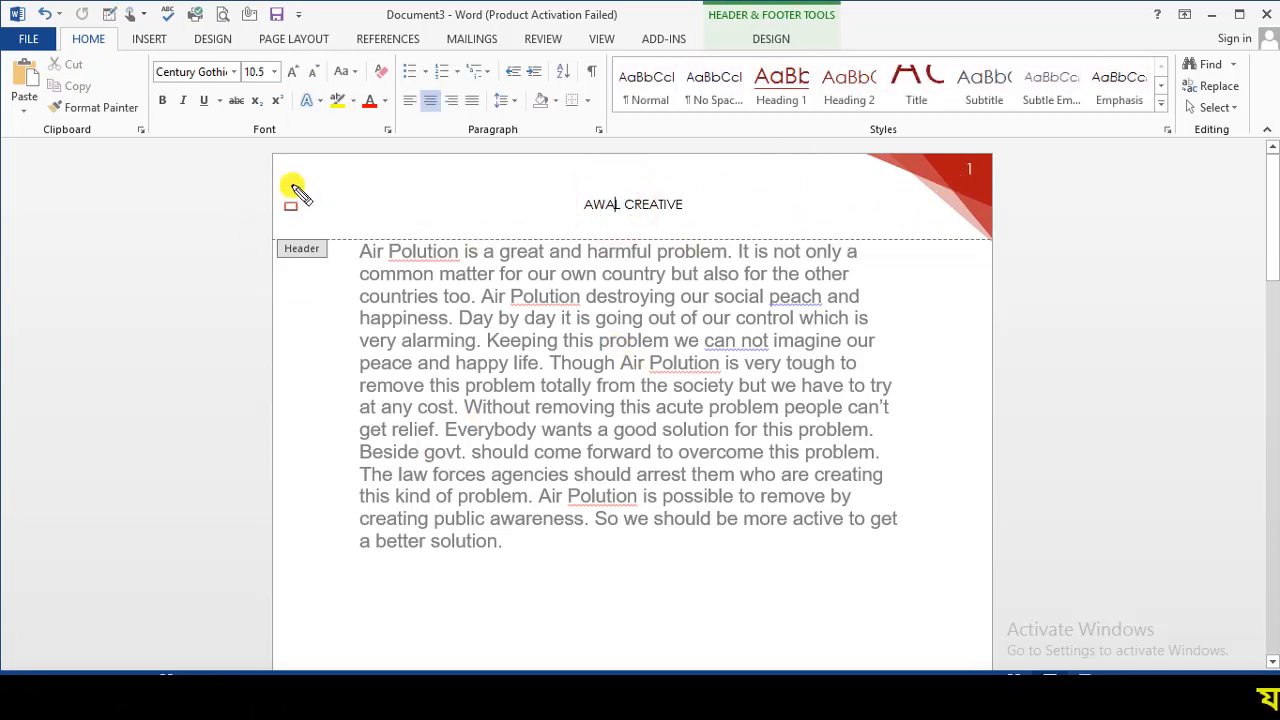
{"action": "mouse_move", "coordinate": [272, 153]}
{"action": "left_mouse_down"}
{"action": "mouse_move", "coordinate": [343, 203]}
{"action": "mouse_move", "coordinate": [720, 251]}
{"action": "mouse_move", "coordinate": [992, 244]}
{"action": "left_mouse_up"}
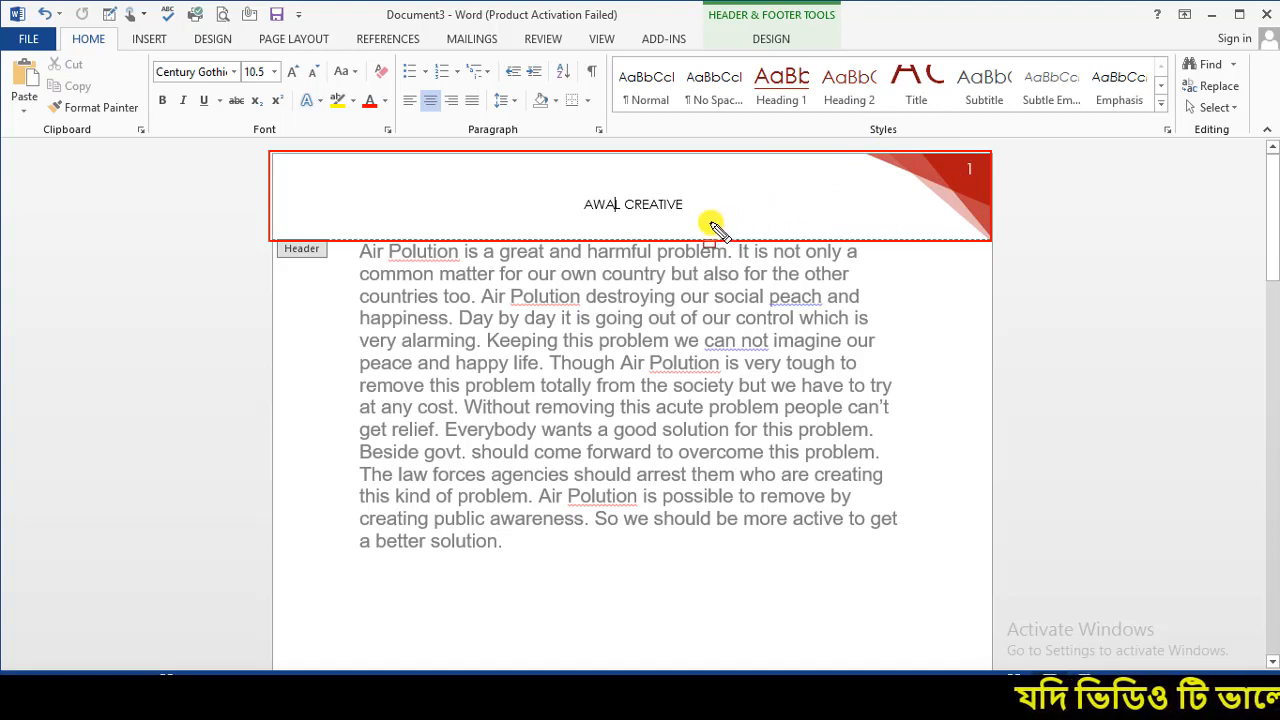
{"action": "key", "text": "Escape"}
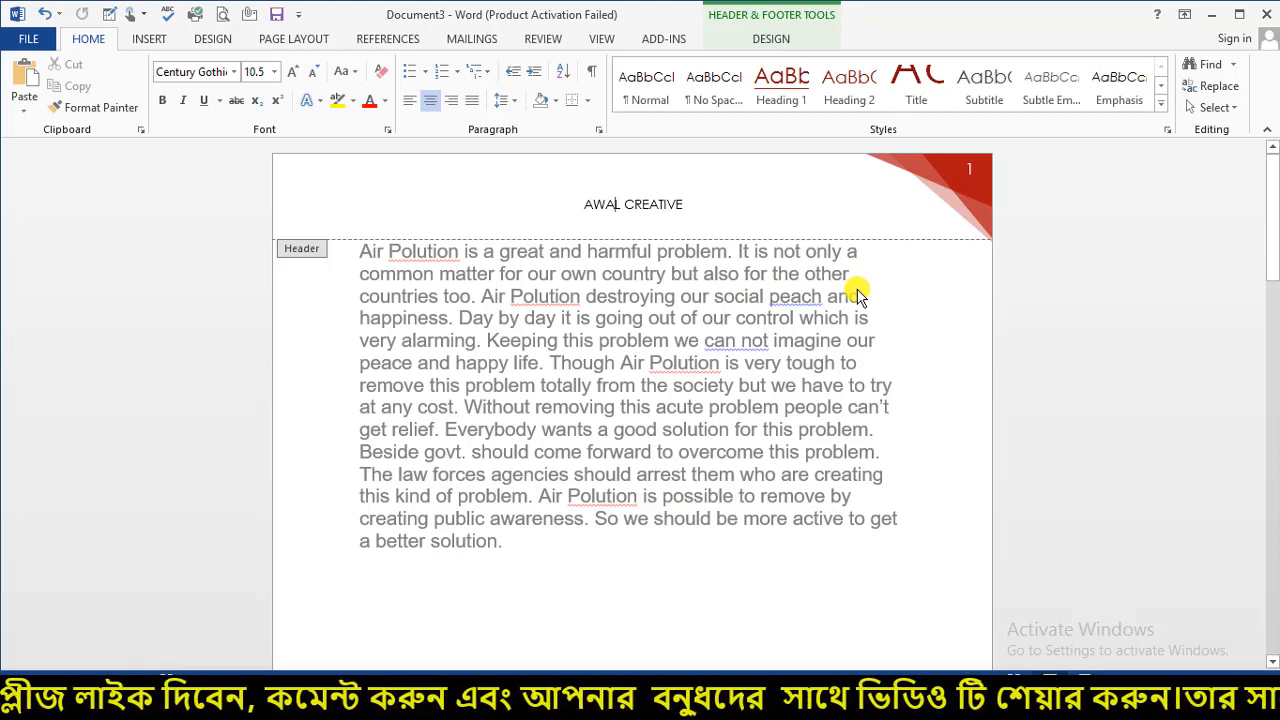
- Examine the built-in header gallery from Blank to Whisp and its options for more headers, editing and removal
{"action": "left_click", "coordinate": [770, 38]}
{"action": "left_click", "coordinate": [25, 100]}
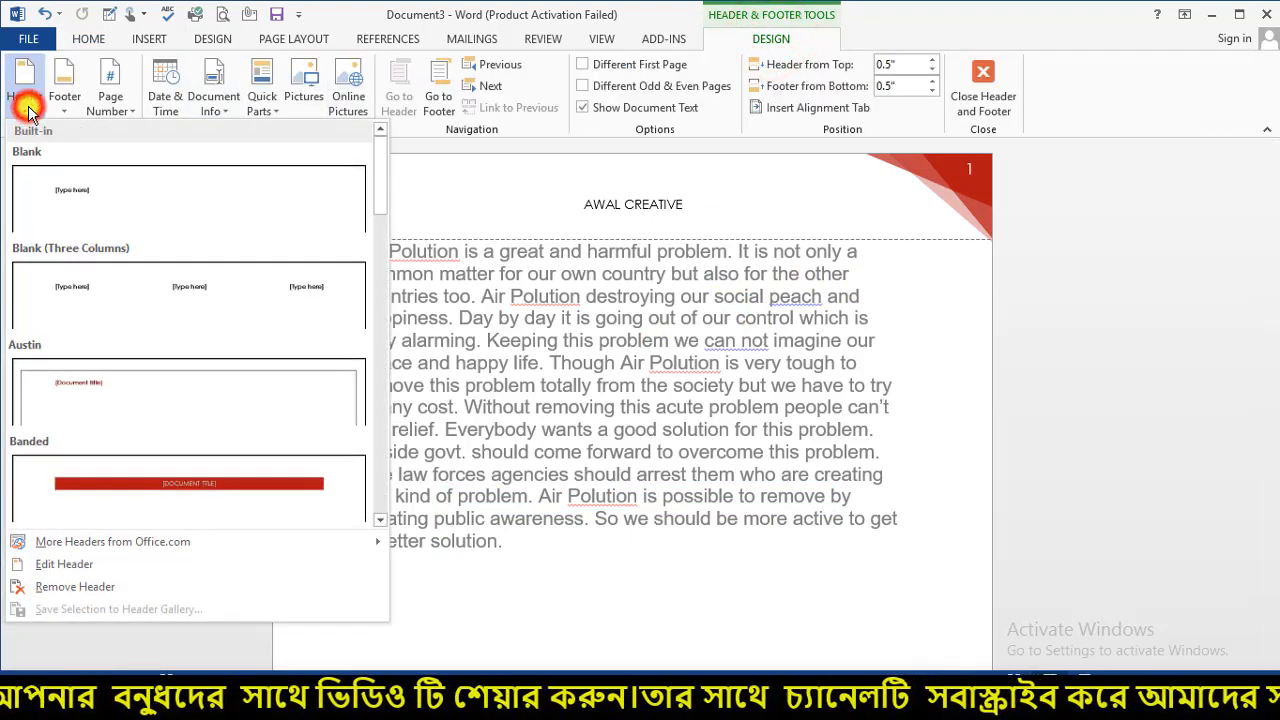
{"action": "scroll", "coordinate": [193, 305], "scroll_direction": "down", "scroll_amount": 3}
{"action": "scroll", "coordinate": [208, 320], "scroll_direction": "down", "scroll_amount": 3}
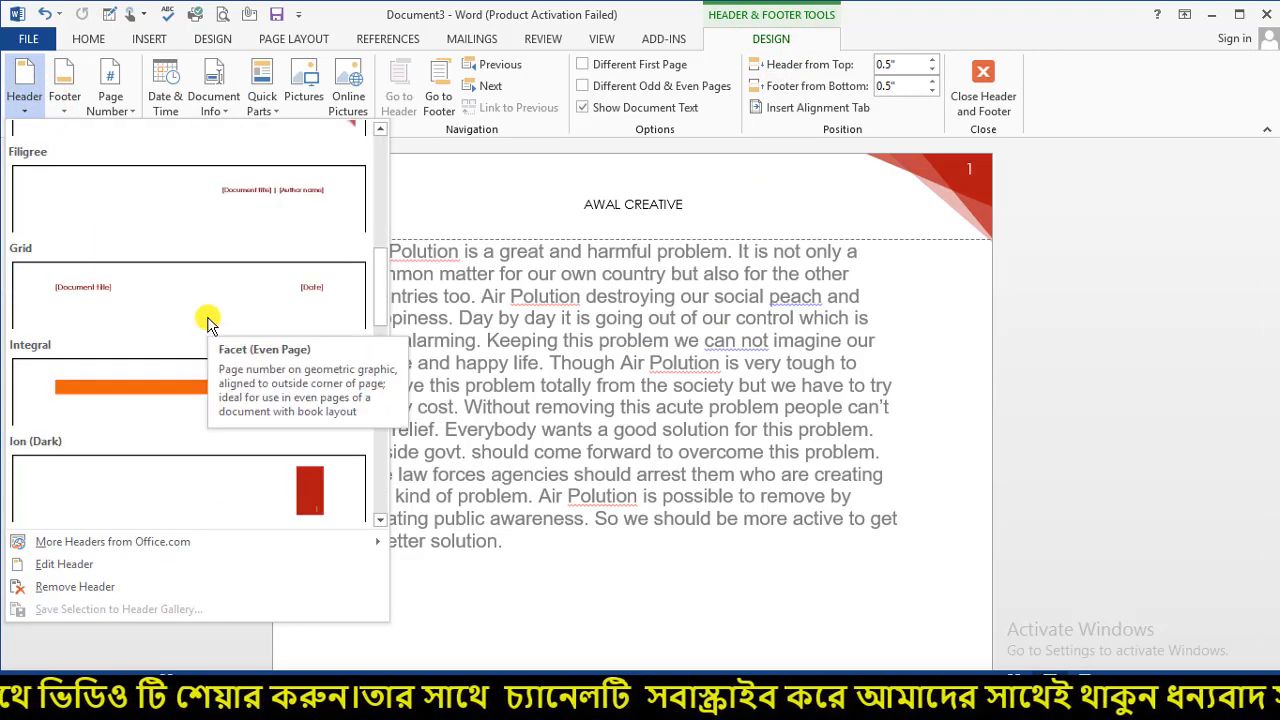
{"action": "scroll", "coordinate": [220, 360], "scroll_direction": "down", "scroll_amount": 9}
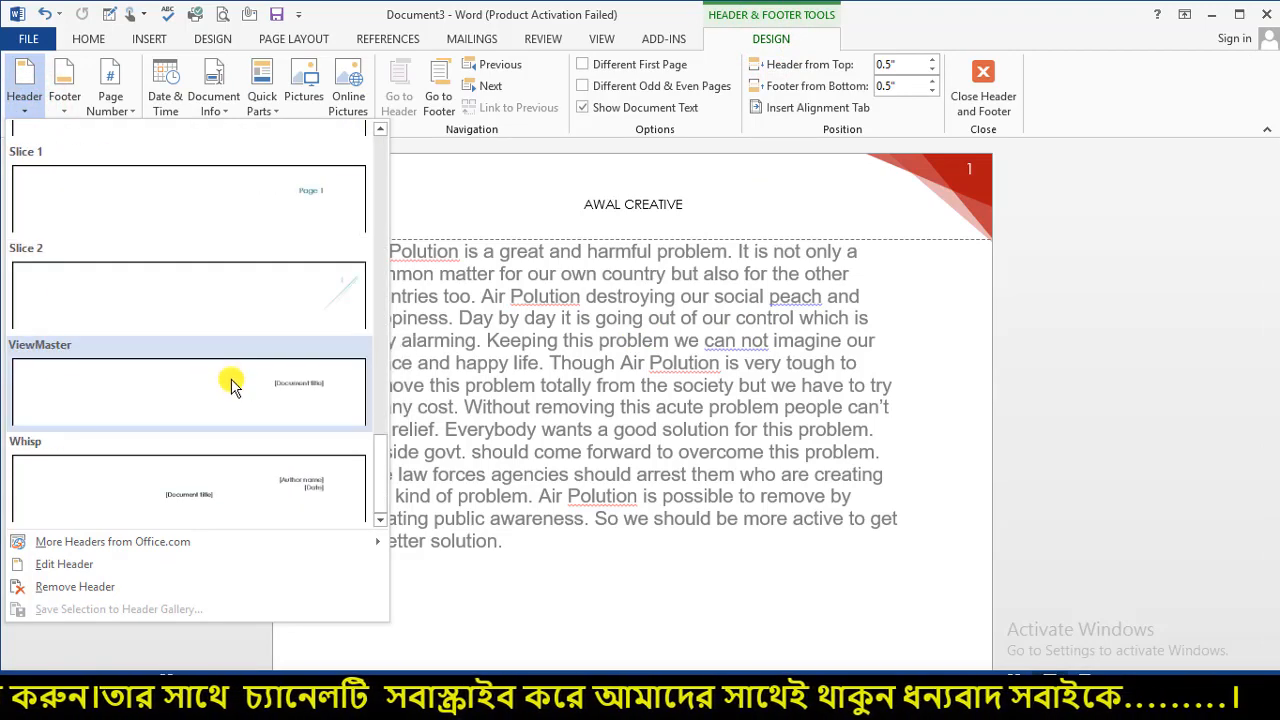
{"action": "scroll", "coordinate": [200, 240], "scroll_direction": "up", "scroll_amount": 3}
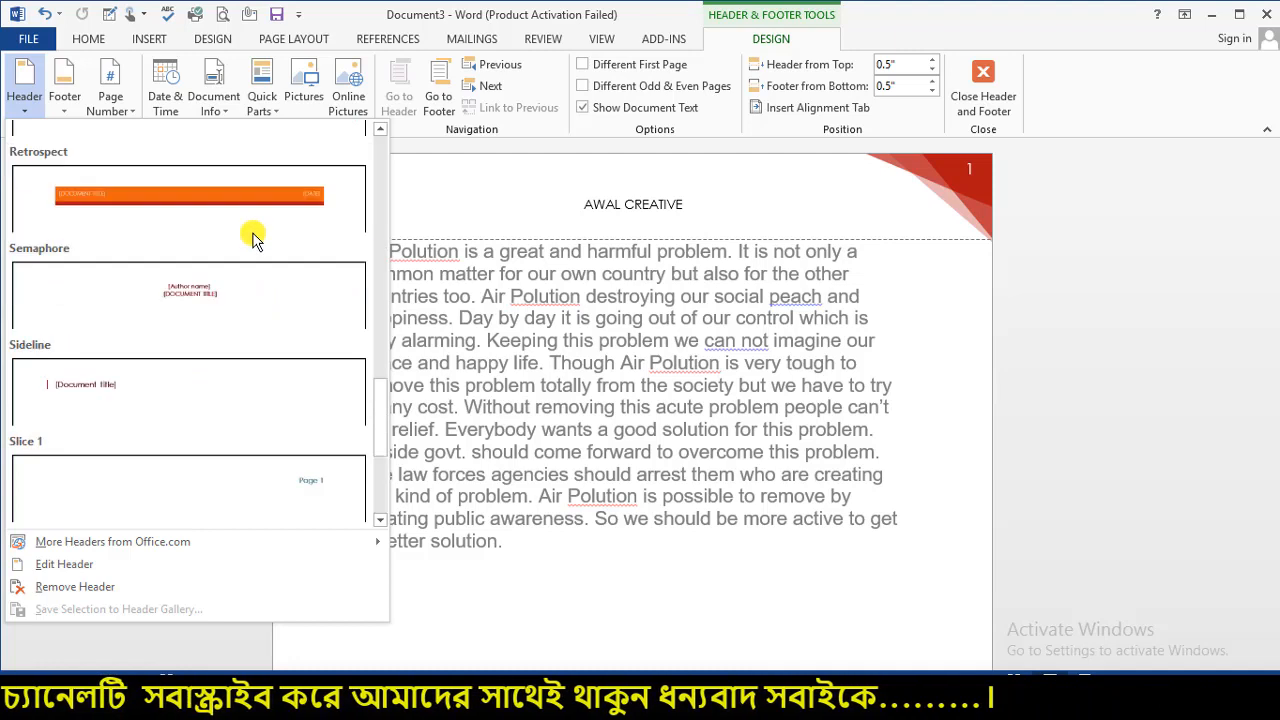
{"action": "scroll", "coordinate": [251, 240], "scroll_direction": "down", "scroll_amount": 3}
{"action": "scroll", "coordinate": [246, 290], "scroll_direction": "up", "scroll_amount": 10}
{"action": "scroll", "coordinate": [252, 293], "scroll_direction": "down", "scroll_amount": 10}
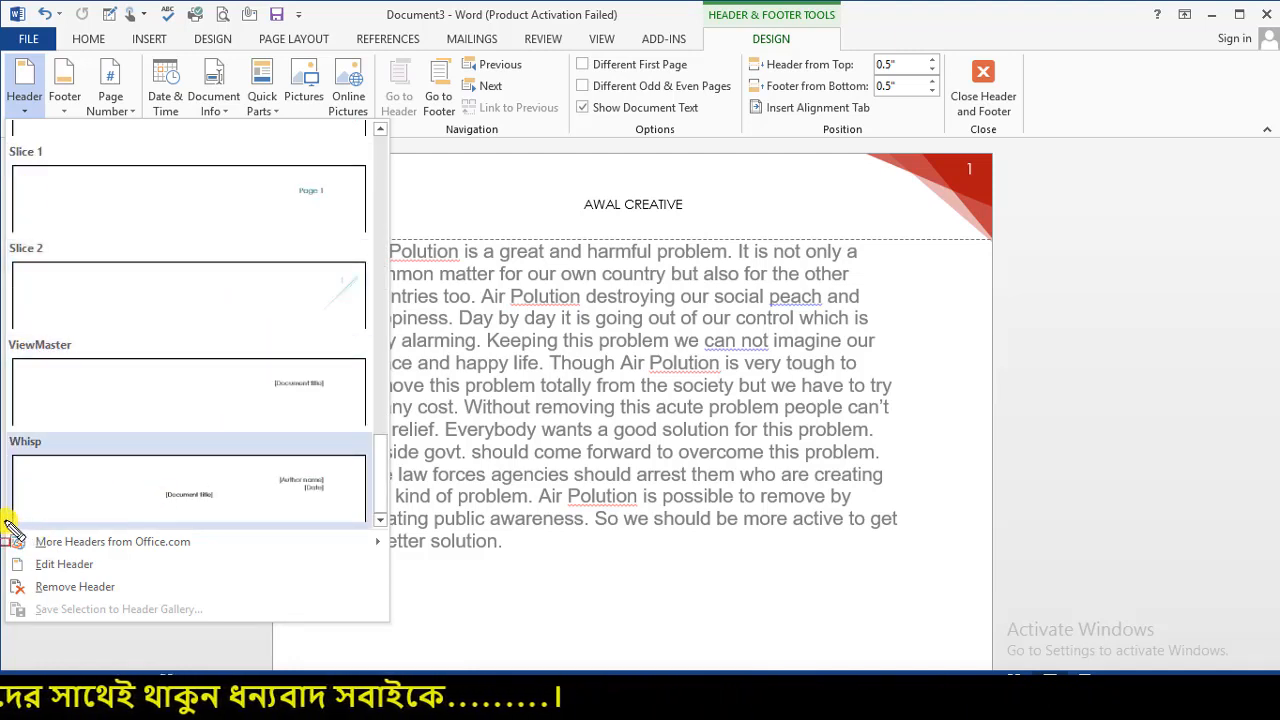
{"action": "mouse_move", "coordinate": [5, 521]}
{"action": "left_mouse_down"}
{"action": "mouse_move", "coordinate": [20, 550]}
{"action": "mouse_move", "coordinate": [220, 552]}
{"action": "left_mouse_up"}
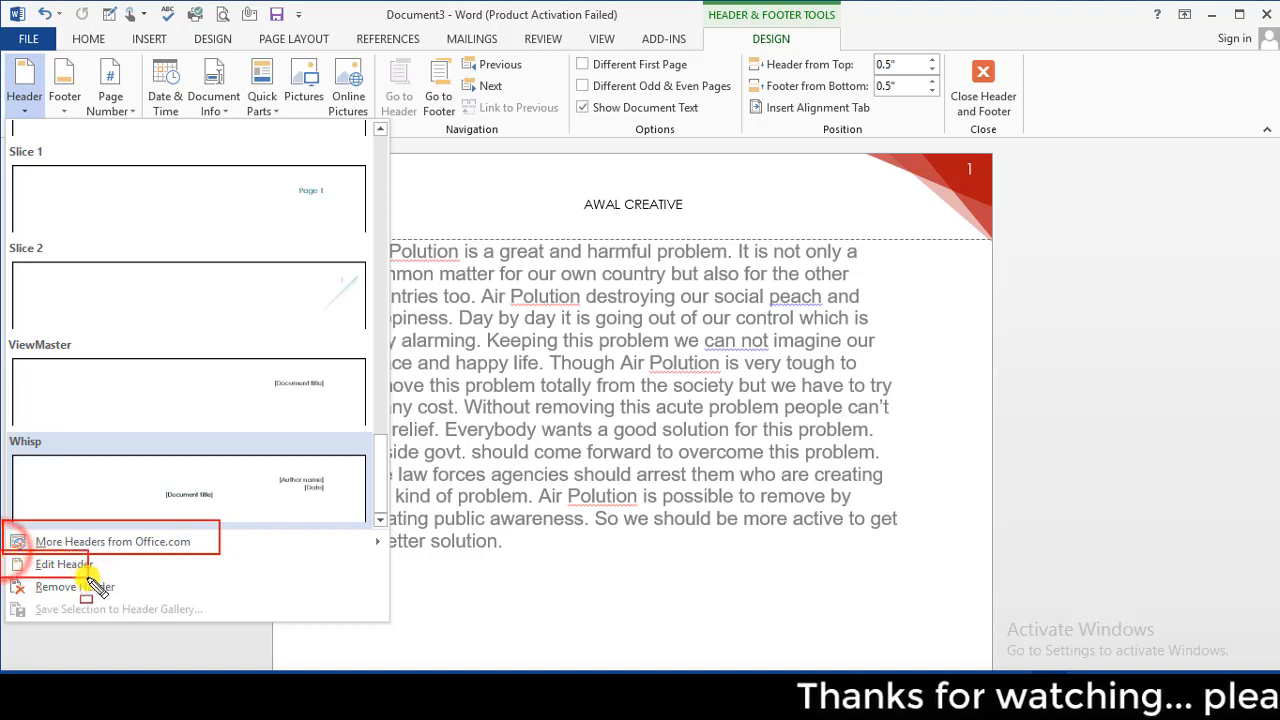
{"action": "left_click", "coordinate": [512, 320]}
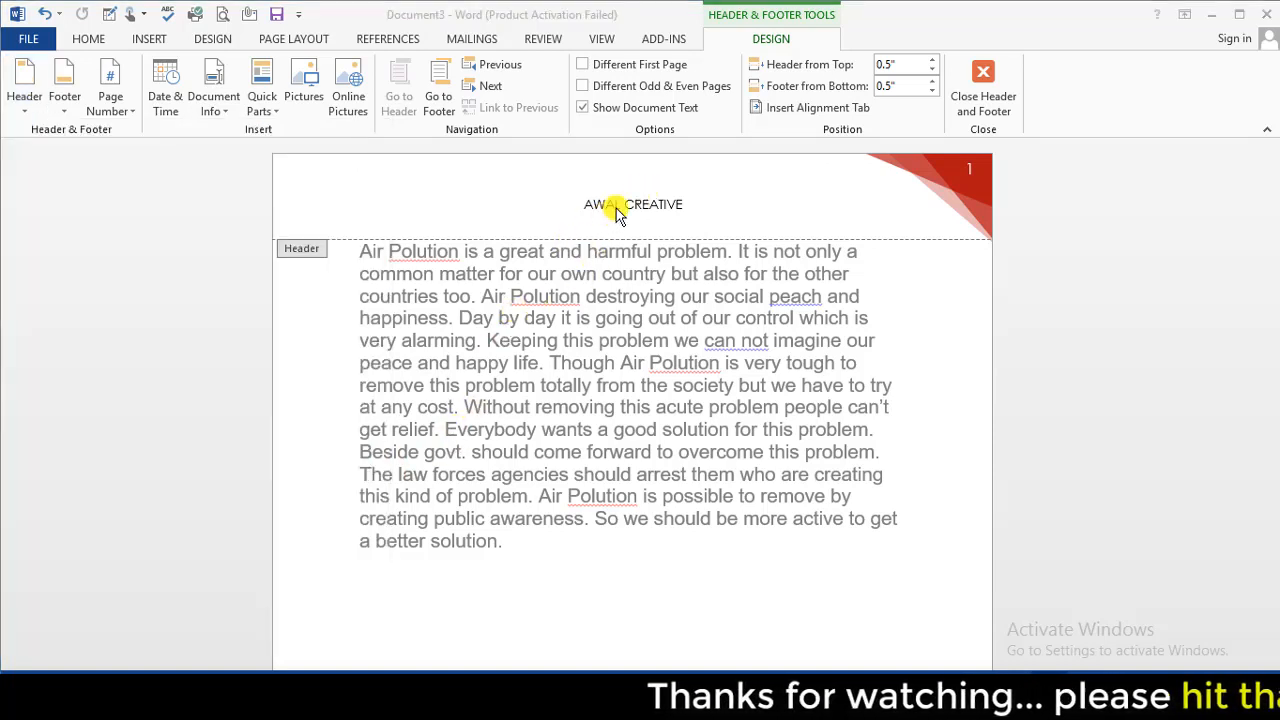
- Open the AWAL CREATIVE header for editing with the Edit Header command, and bring up the header gallery again
{"action": "left_click", "coordinate": [709, 207]}
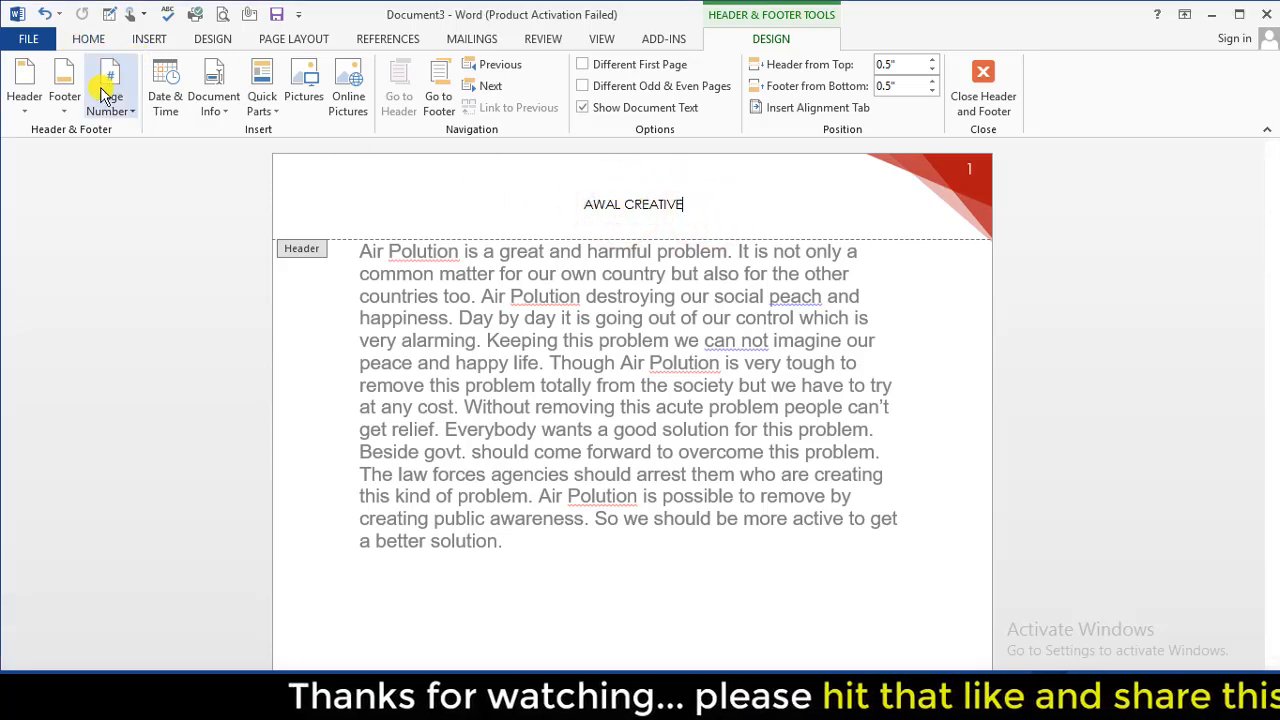
{"action": "left_click", "coordinate": [24, 85]}
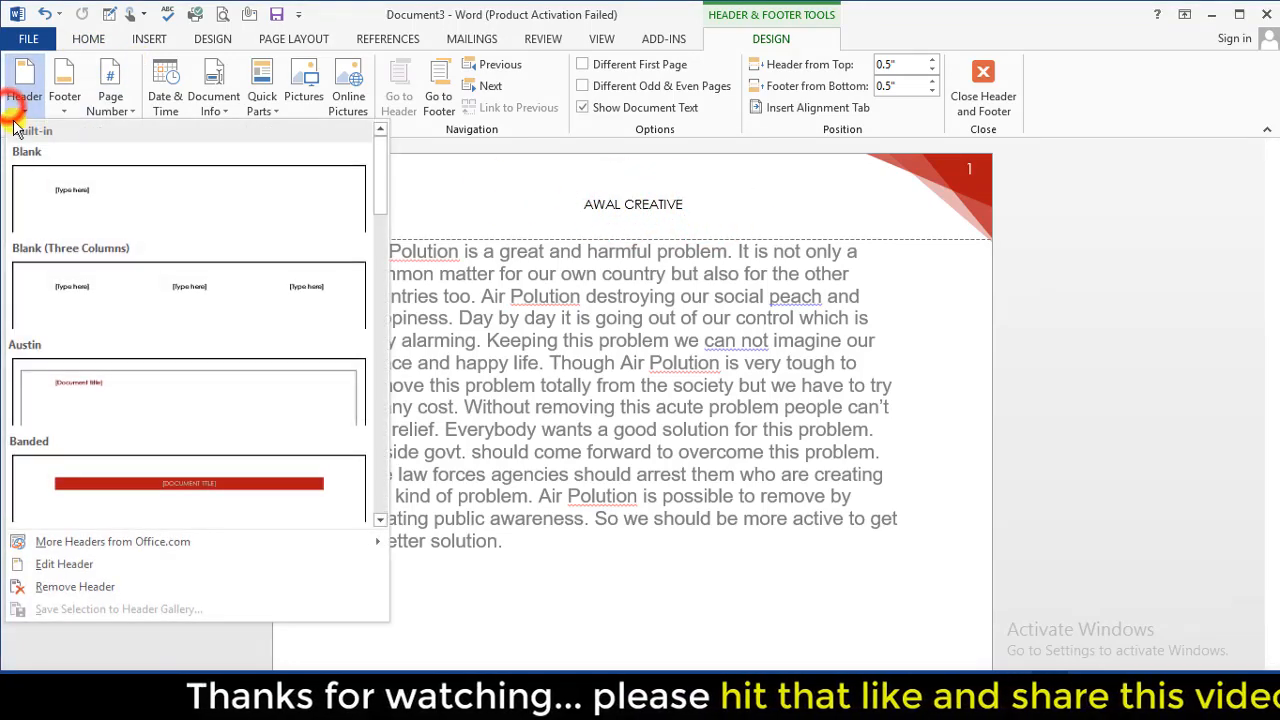
{"action": "left_click", "coordinate": [64, 566]}
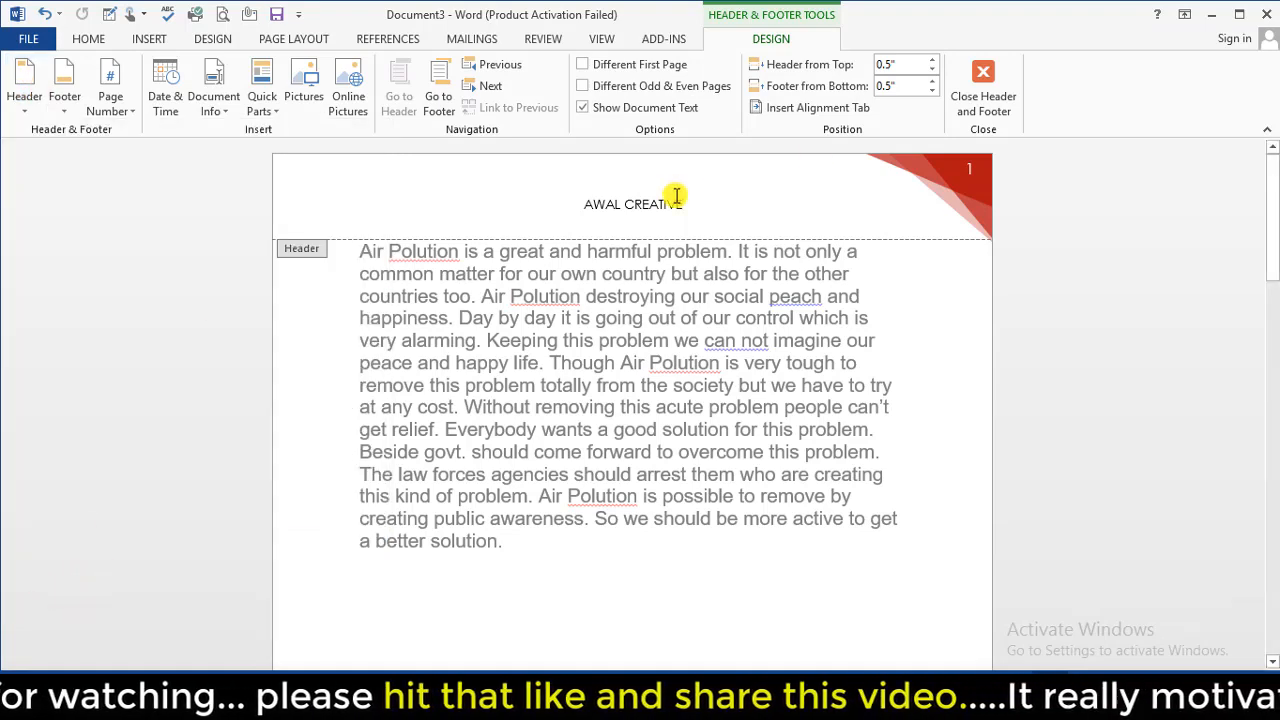
{"action": "left_click", "coordinate": [24, 85]}
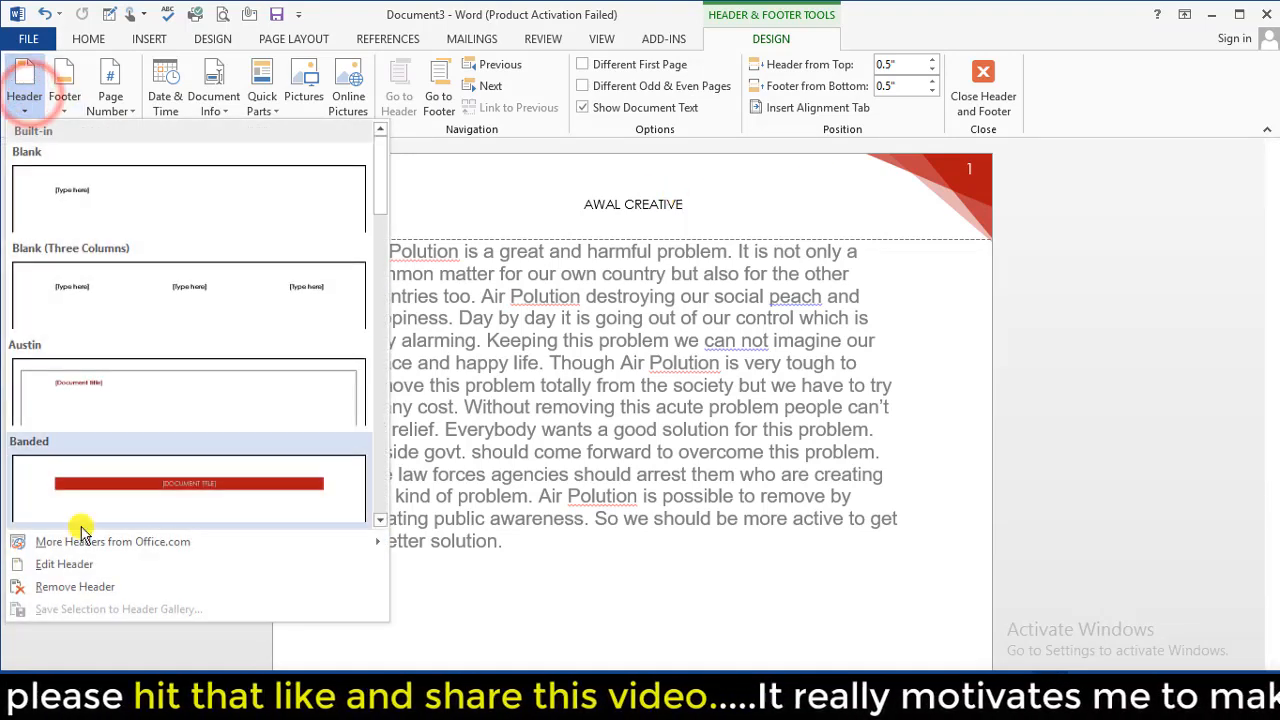
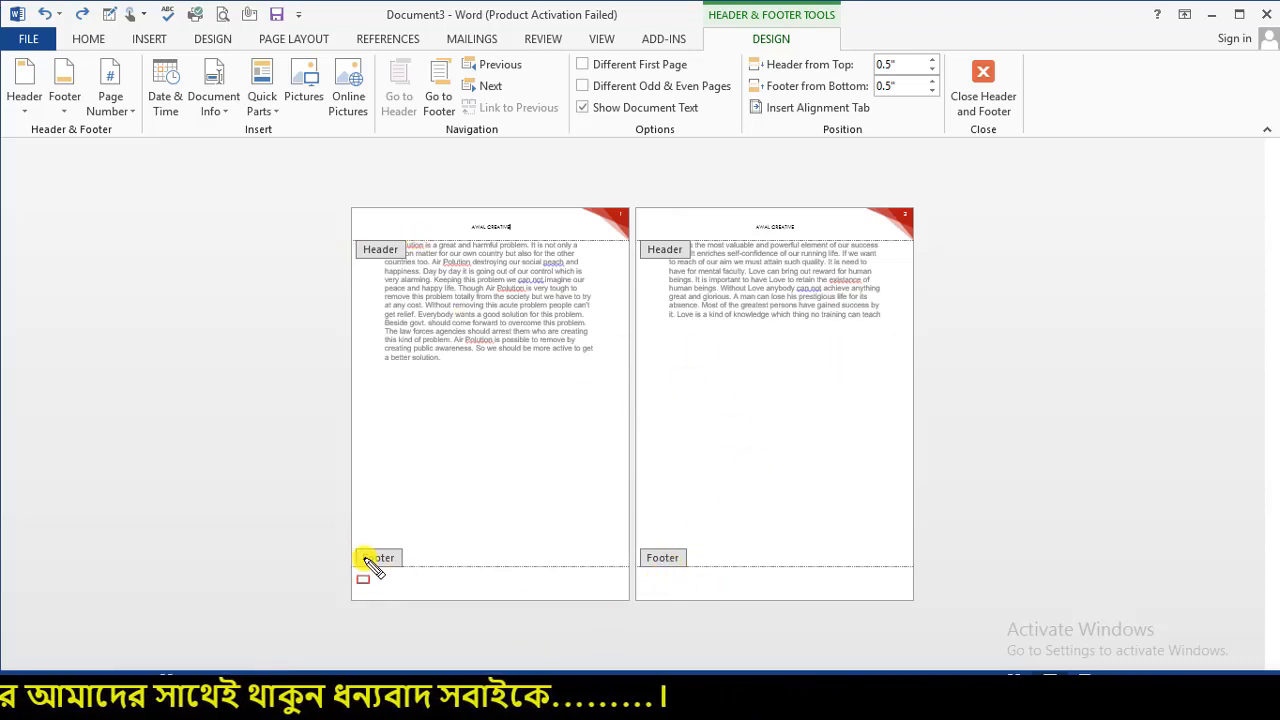
- Examine the header and footer areas on both pages of the document
{"action": "mouse_move", "coordinate": [337, 549]}
{"action": "left_mouse_down"}
{"action": "mouse_move", "coordinate": [346, 588]}
{"action": "mouse_move", "coordinate": [809, 660]}
{"action": "mouse_move", "coordinate": [937, 611]}
{"action": "left_mouse_up"}
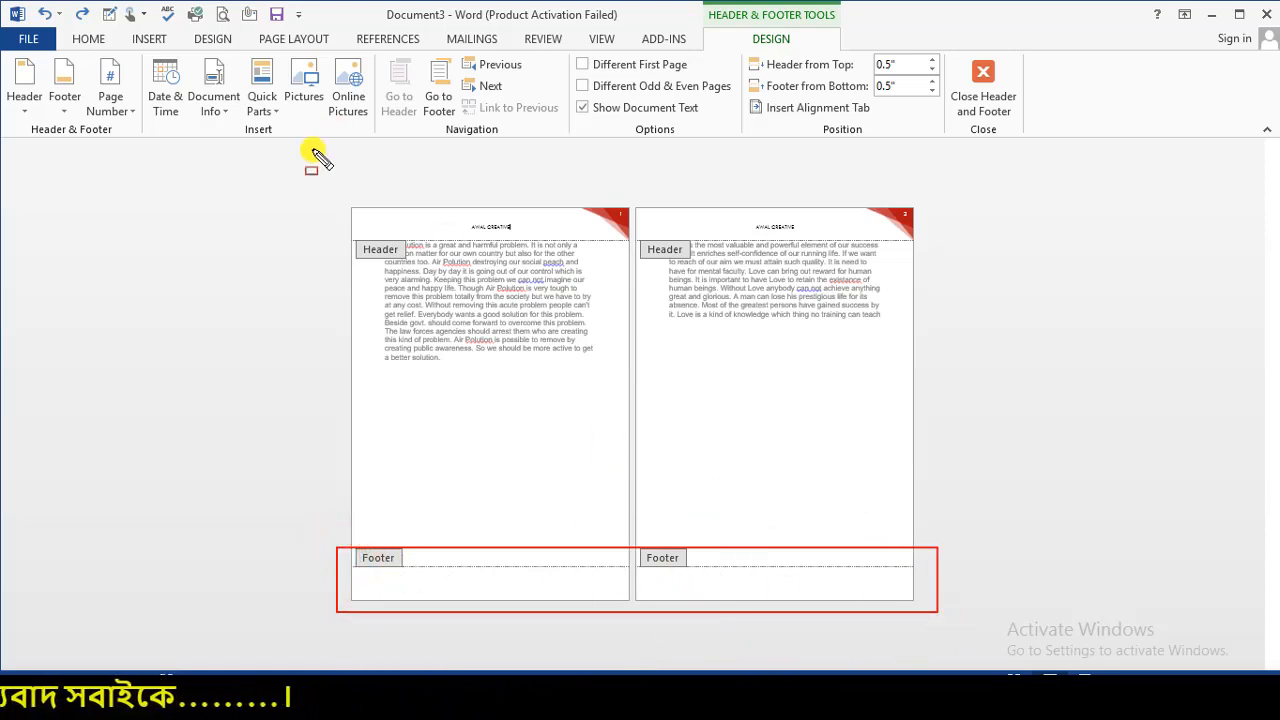
{"action": "mouse_move", "coordinate": [327, 186]}
{"action": "left_mouse_down"}
{"action": "mouse_move", "coordinate": [425, 279]}
{"action": "mouse_move", "coordinate": [826, 286]}
{"action": "mouse_move", "coordinate": [942, 240]}
{"action": "left_mouse_up"}
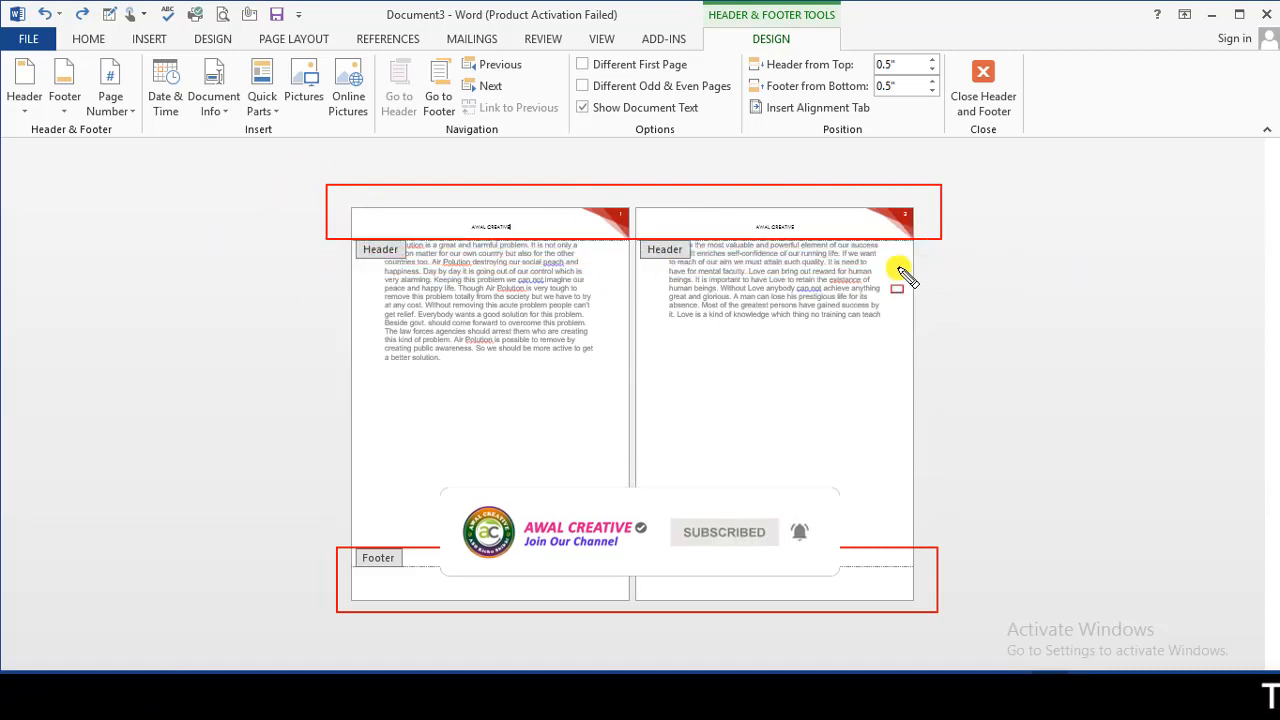
{"action": "key", "text": "Escape"}
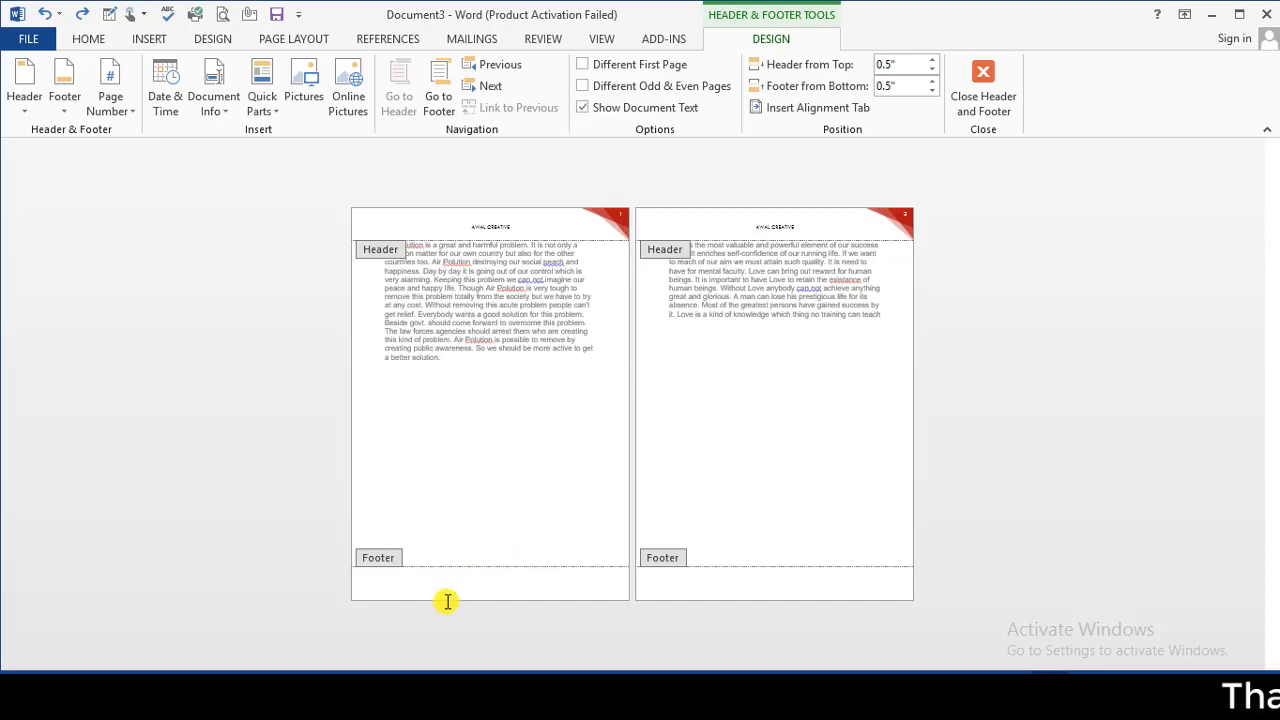
{"action": "scroll", "coordinate": [447, 601], "scroll_direction": "up", "scroll_amount": 5}
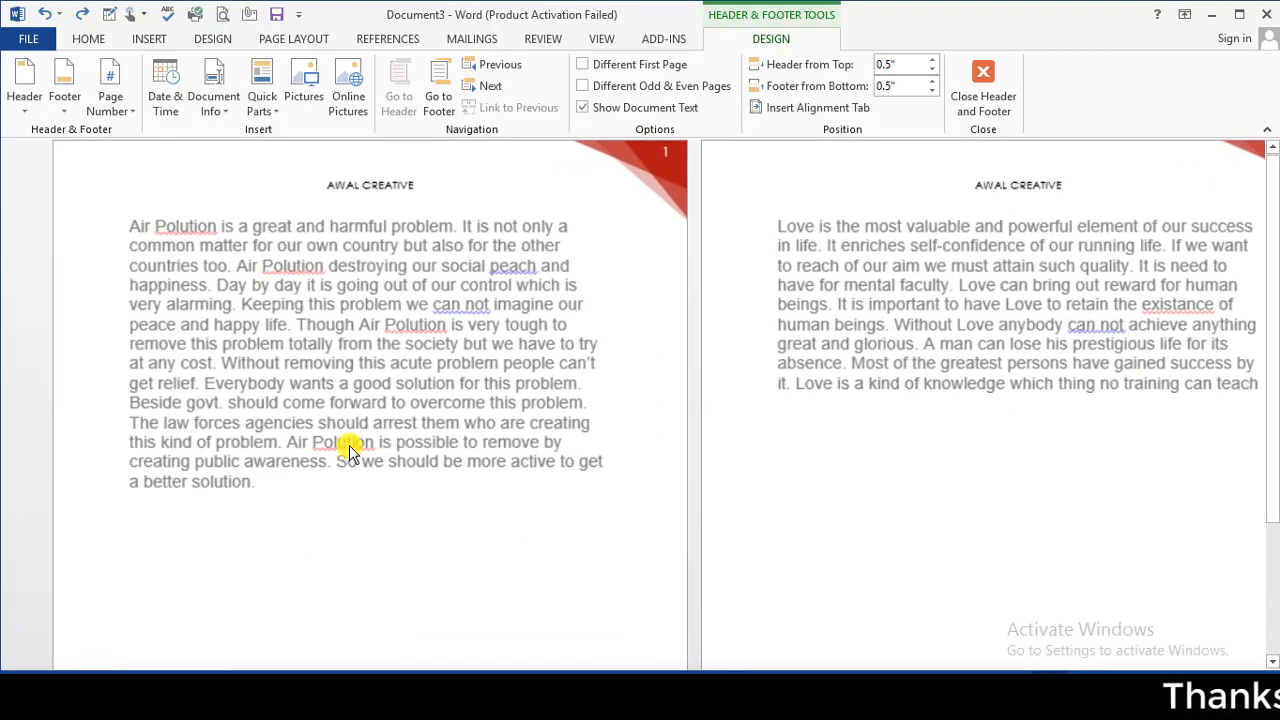
{"action": "scroll", "coordinate": [350, 452], "scroll_direction": "up", "scroll_amount": 1}
{"action": "scroll", "coordinate": [540, 294], "scroll_direction": "down", "scroll_amount": 10}
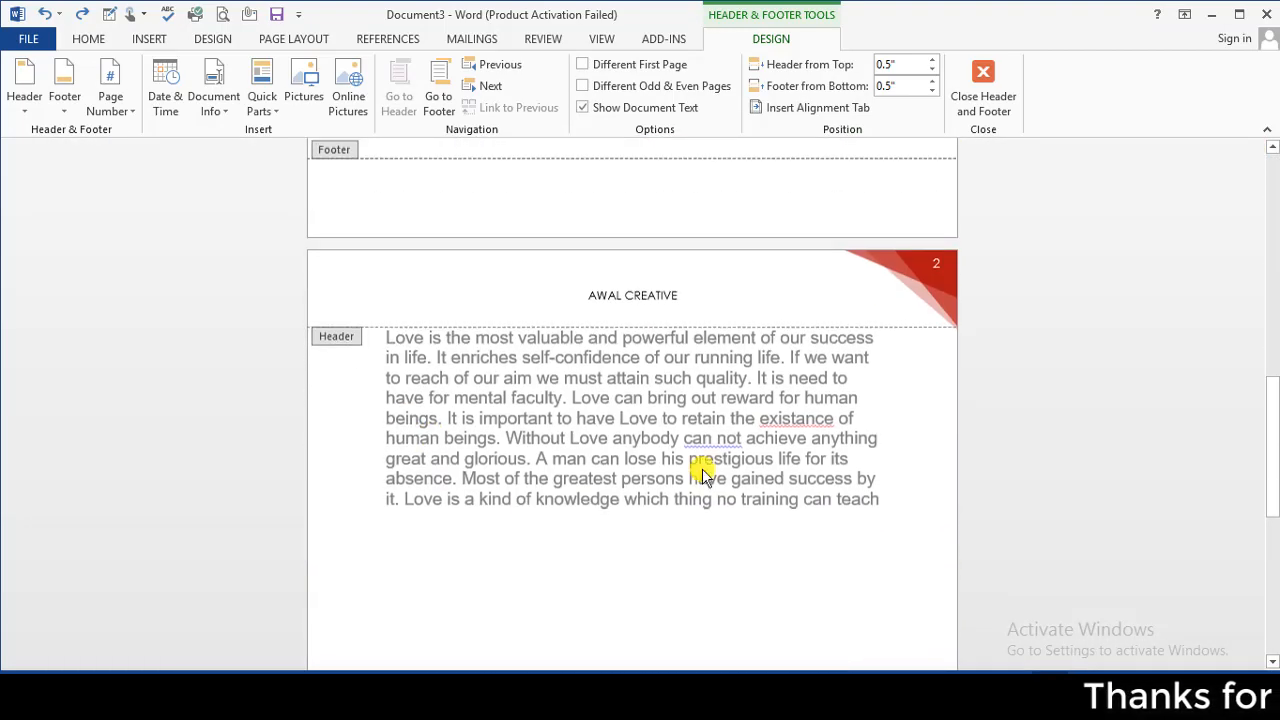
{"action": "scroll", "coordinate": [506, 391], "scroll_direction": "up", "scroll_amount": 3}
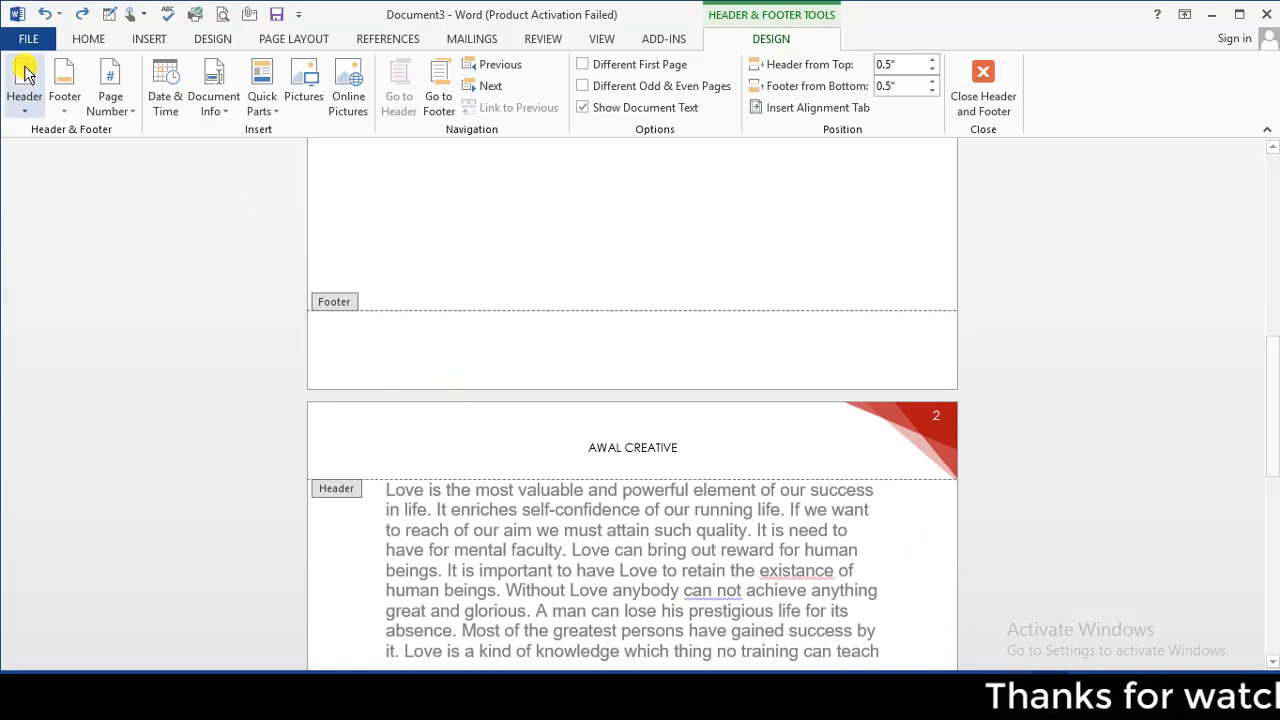
- Insert the built-in ViewMaster (Horizontal) footer into the document
{"action": "left_click", "coordinate": [64, 100]}
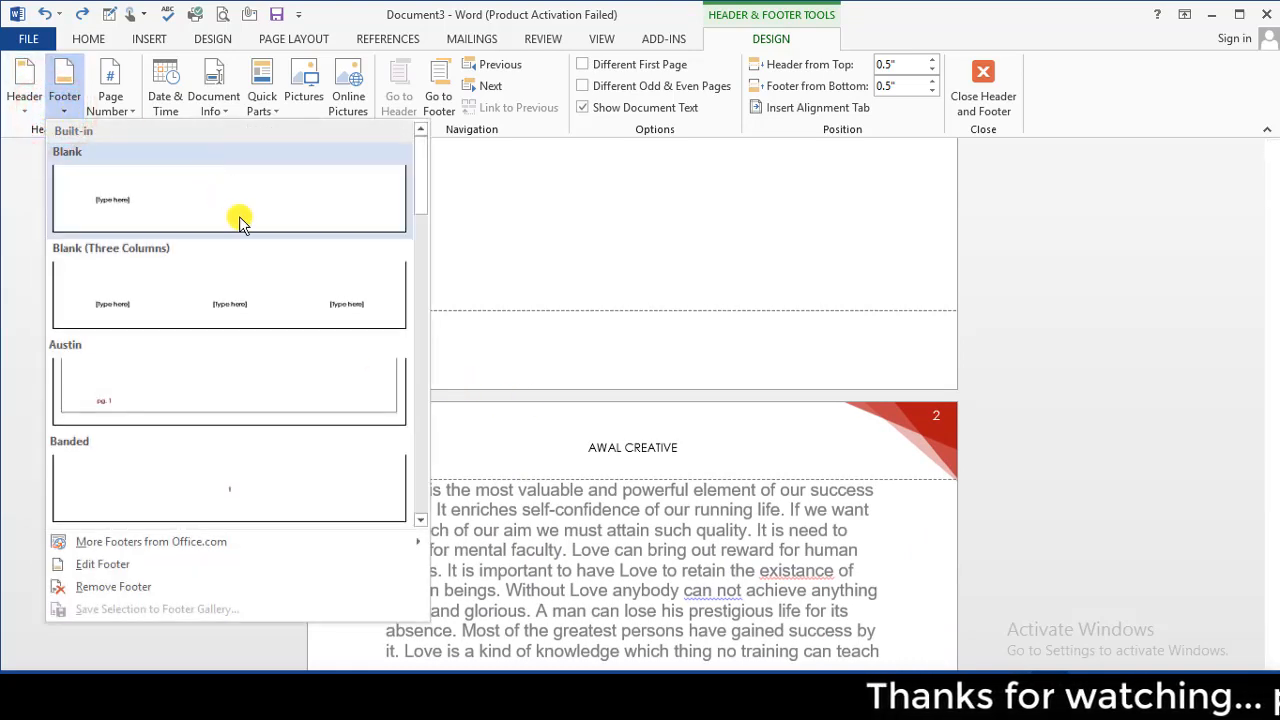
{"action": "scroll", "coordinate": [243, 216], "scroll_direction": "down", "scroll_amount": 4}
{"action": "scroll", "coordinate": [300, 337], "scroll_direction": "down", "scroll_amount": 4}
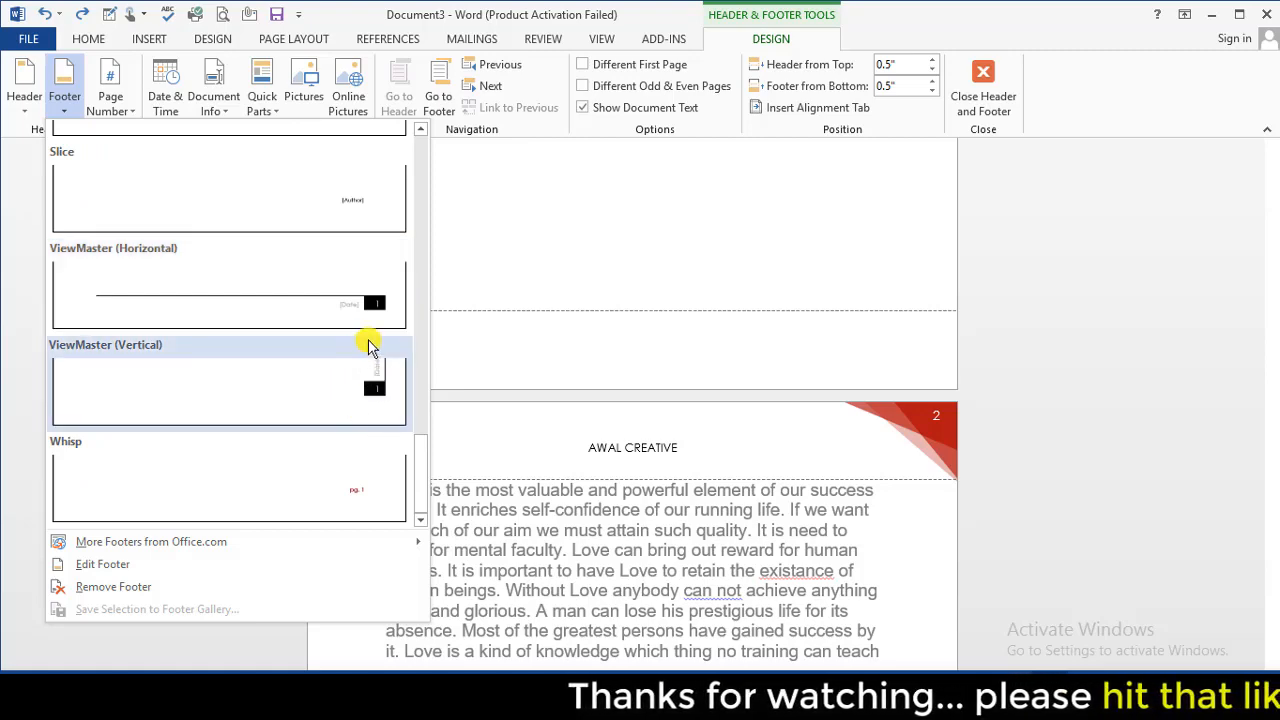
{"action": "left_click", "coordinate": [350, 302]}
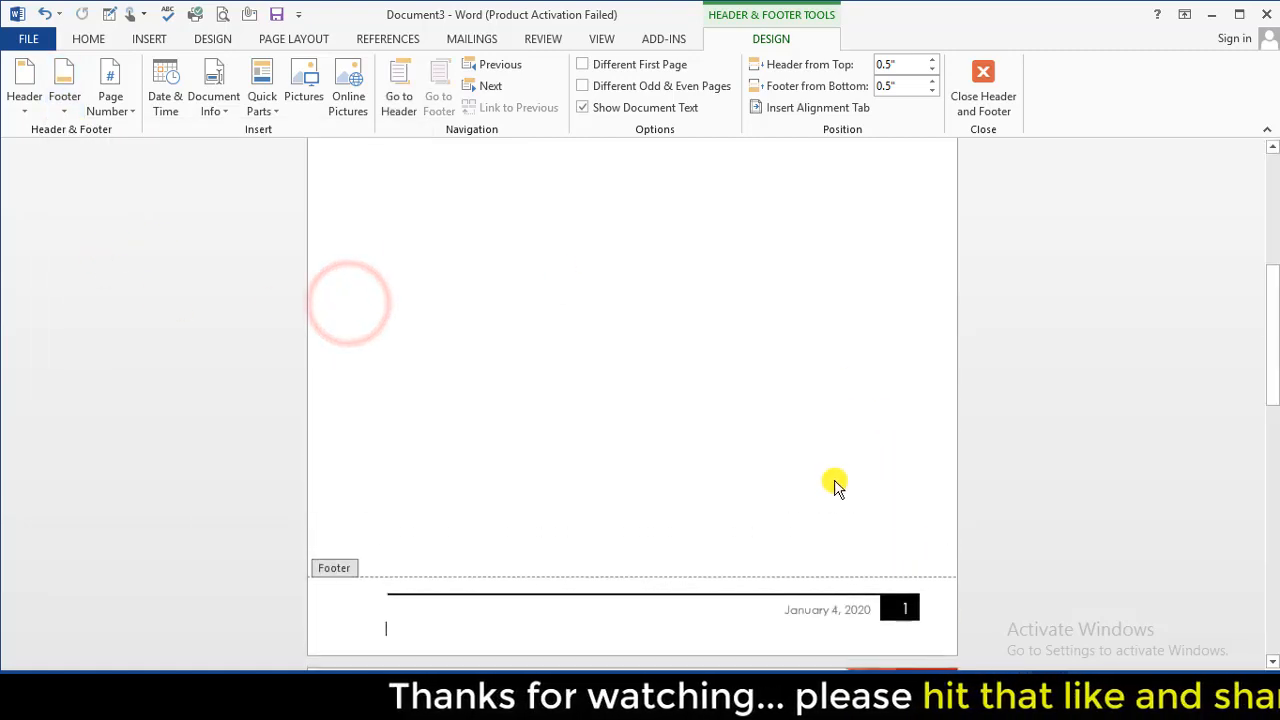
{"action": "scroll", "coordinate": [900, 530], "scroll_direction": "down", "scroll_amount": 2}
{"action": "scroll", "coordinate": [923, 534], "scroll_direction": "down", "scroll_amount": 2}
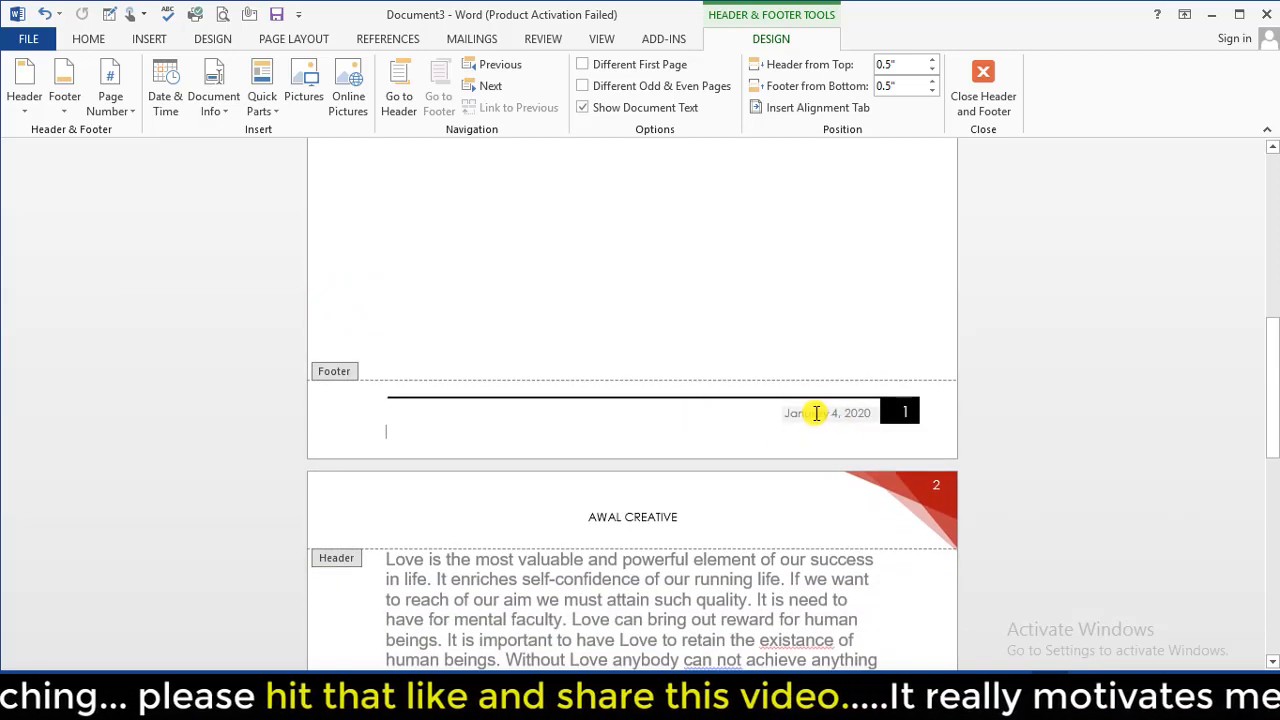
- Replace the date field in the footer with the left-aligned text 04-01-2020
{"action": "left_click", "coordinate": [816, 413]}
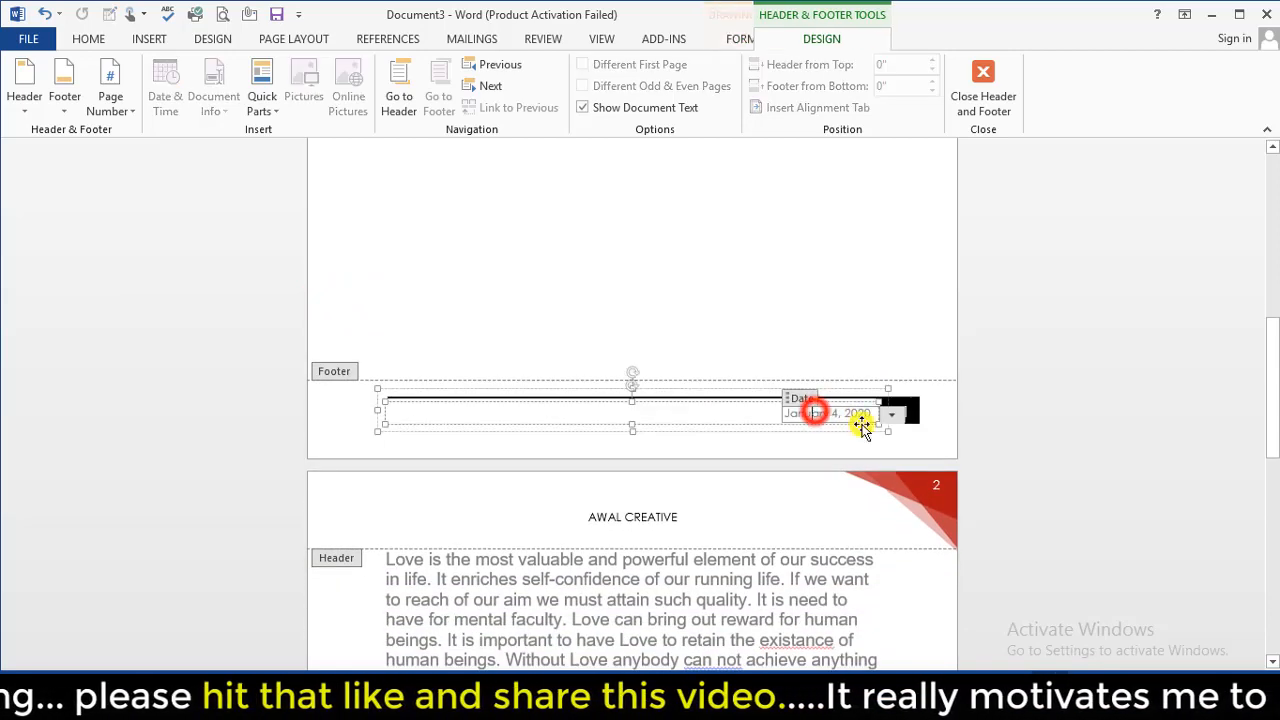
{"action": "left_click", "coordinate": [785, 420]}
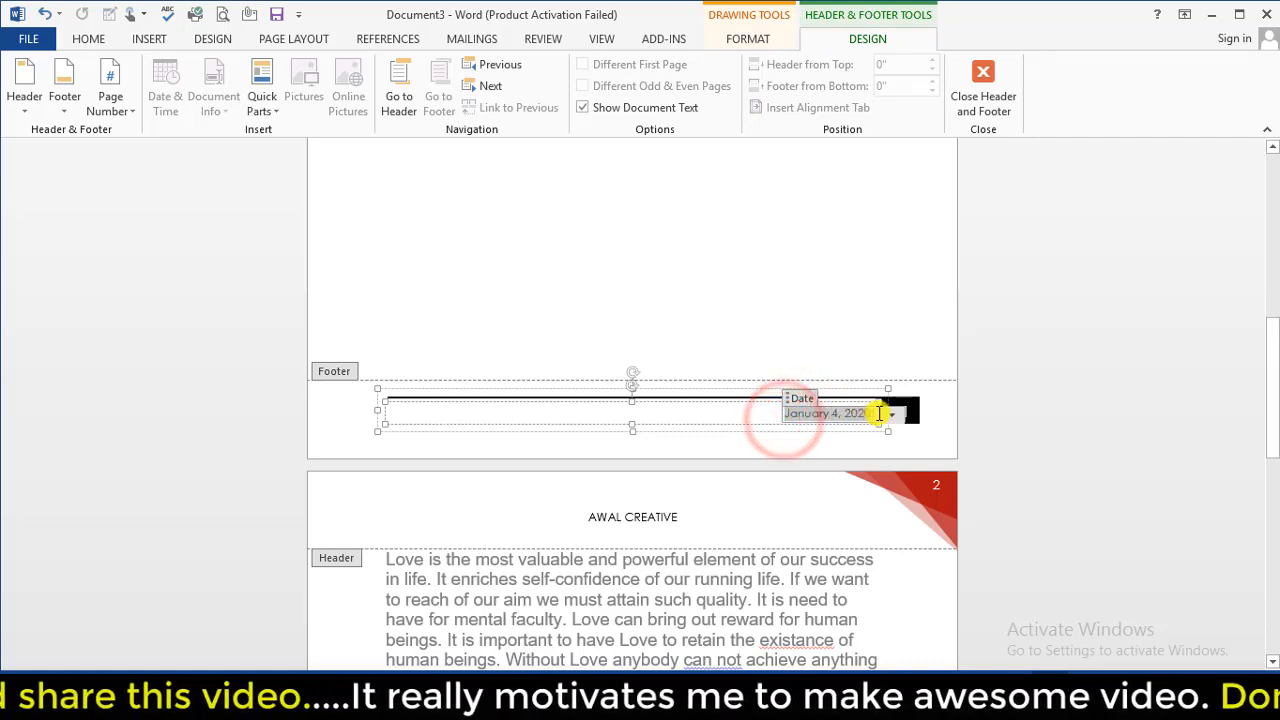
{"action": "key", "text": "Delete"}
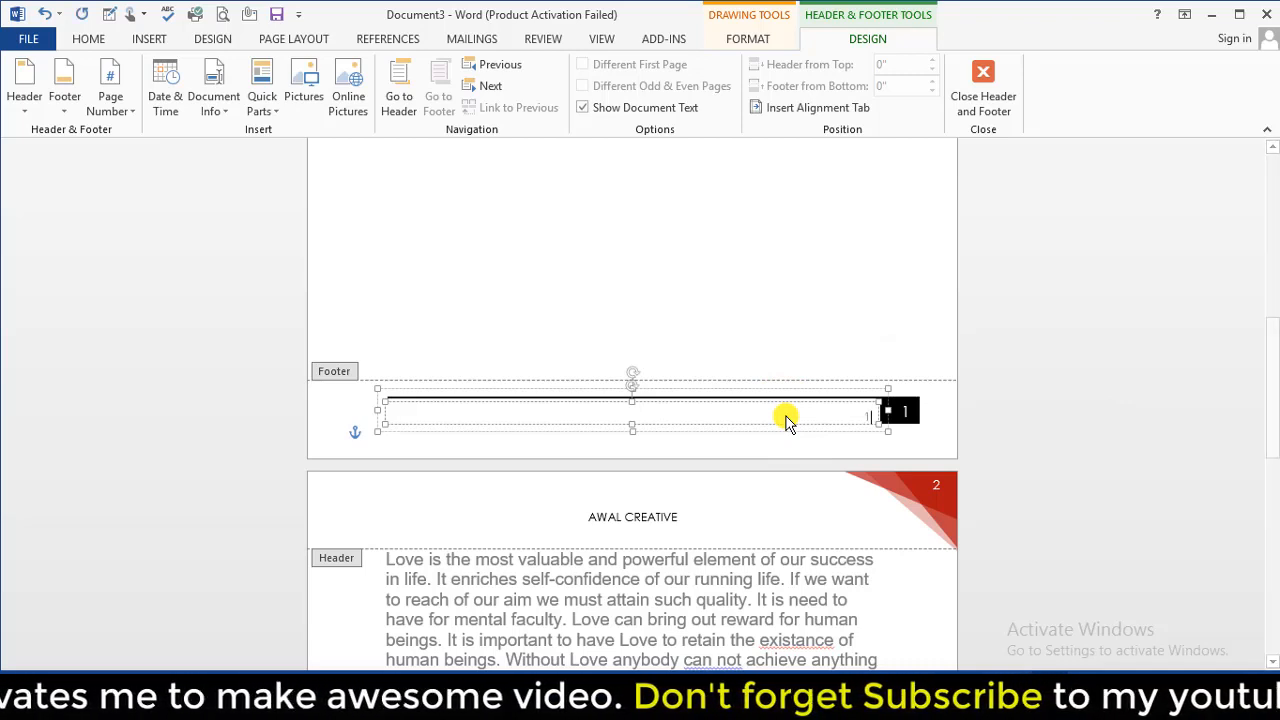
{"action": "type", "text": "121"}
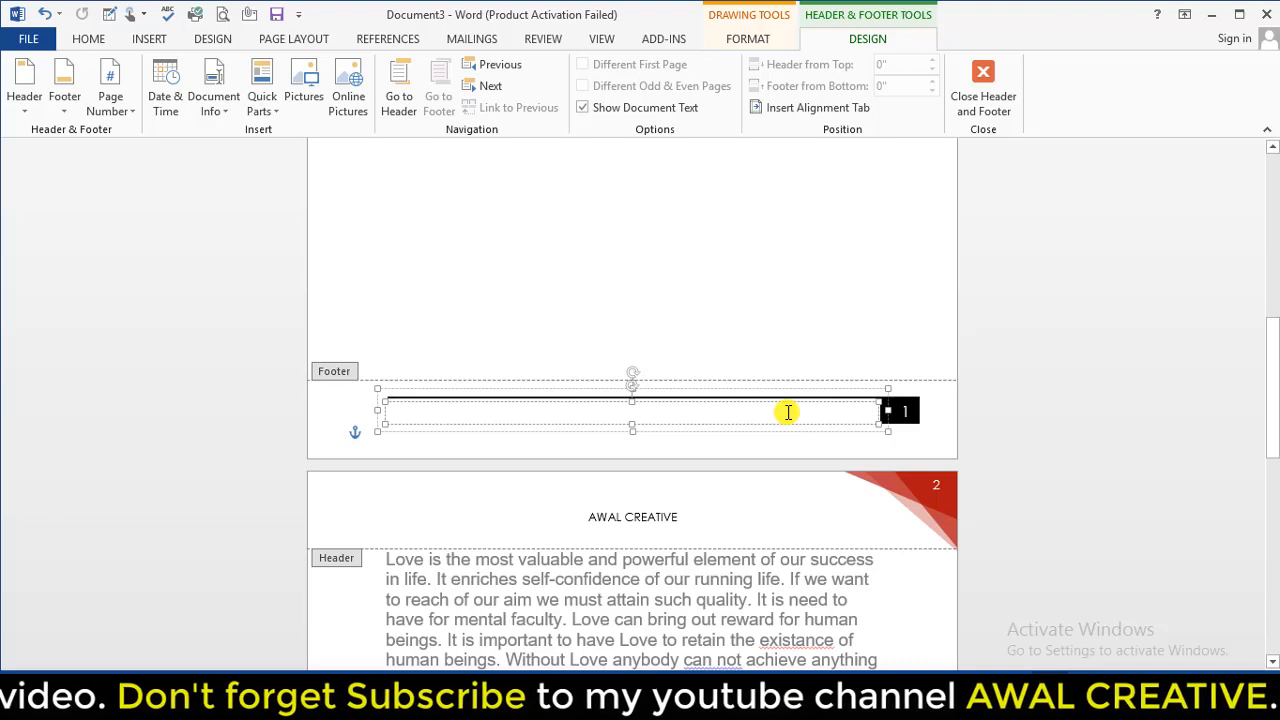
{"action": "type", "text": "04-01-2020"}
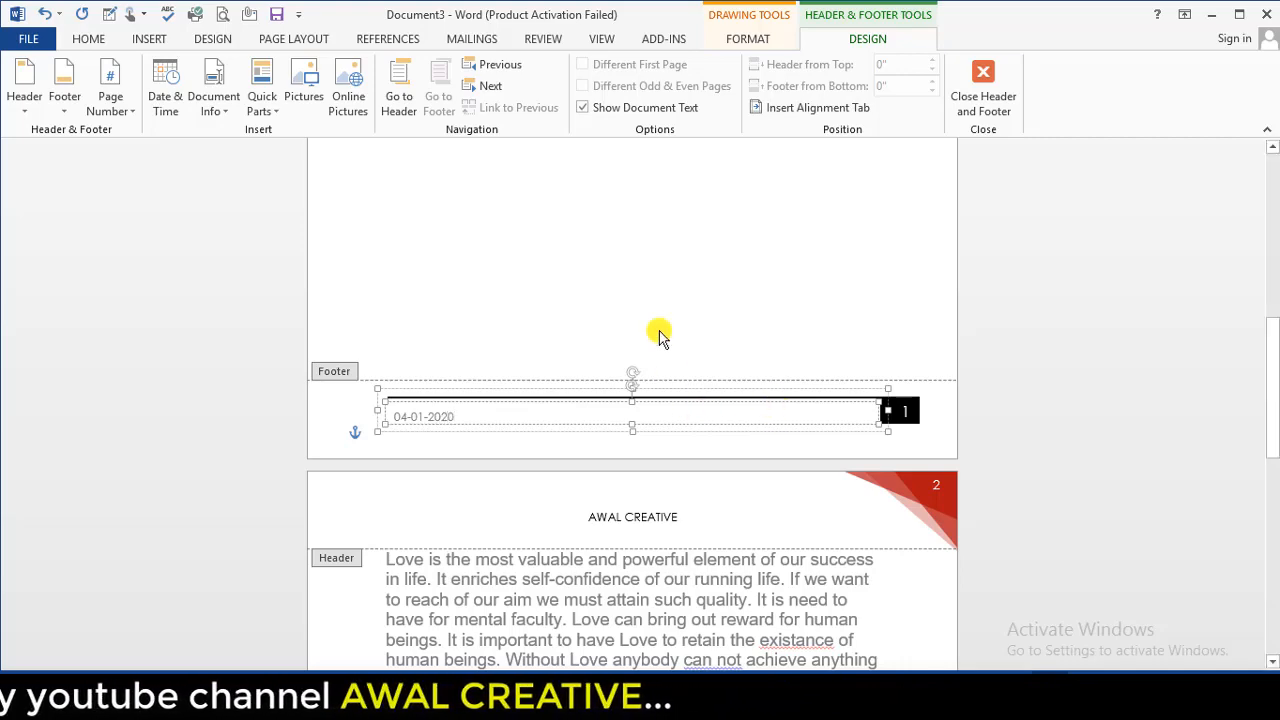
{"action": "left_click", "coordinate": [651, 300]}
- Check the footer's date text and page-number box, along with the headers, on both pages
{"action": "scroll", "coordinate": [794, 477], "scroll_direction": "down", "scroll_amount": 10}
{"action": "scroll", "coordinate": [491, 277], "scroll_direction": "up", "scroll_amount": 3}
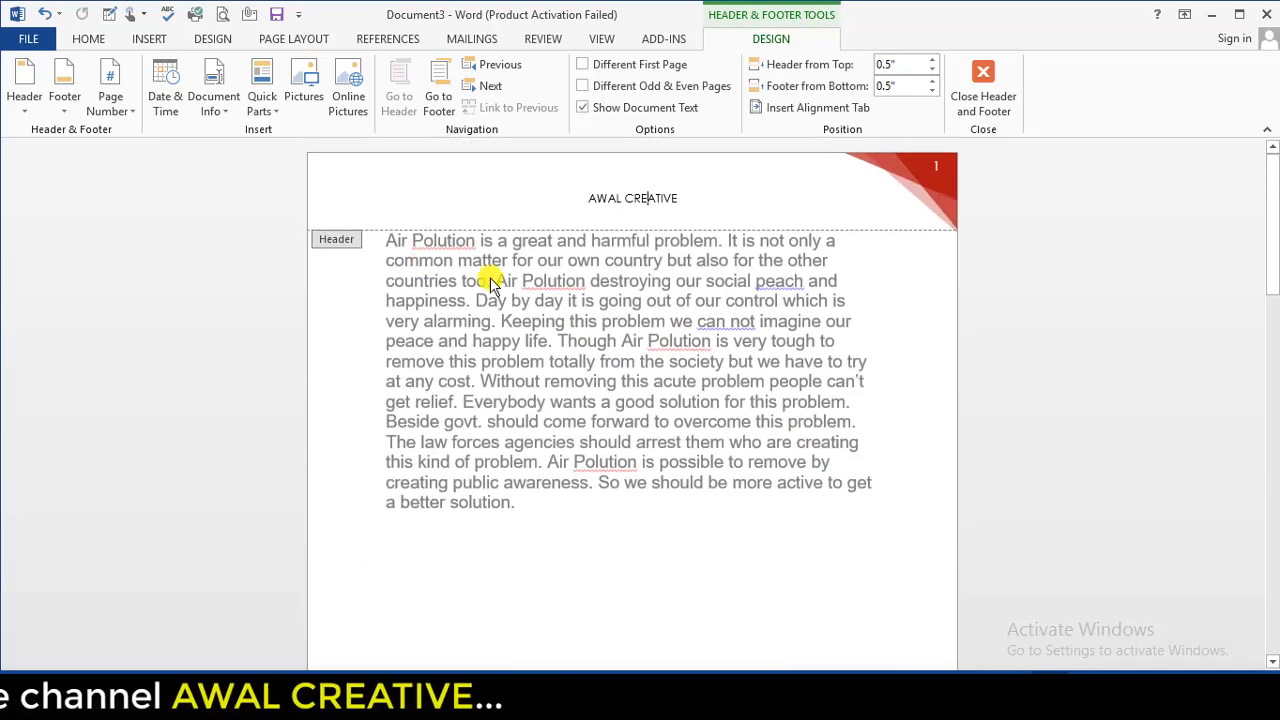
{"action": "scroll", "coordinate": [894, 614], "scroll_direction": "down", "scroll_amount": 8}
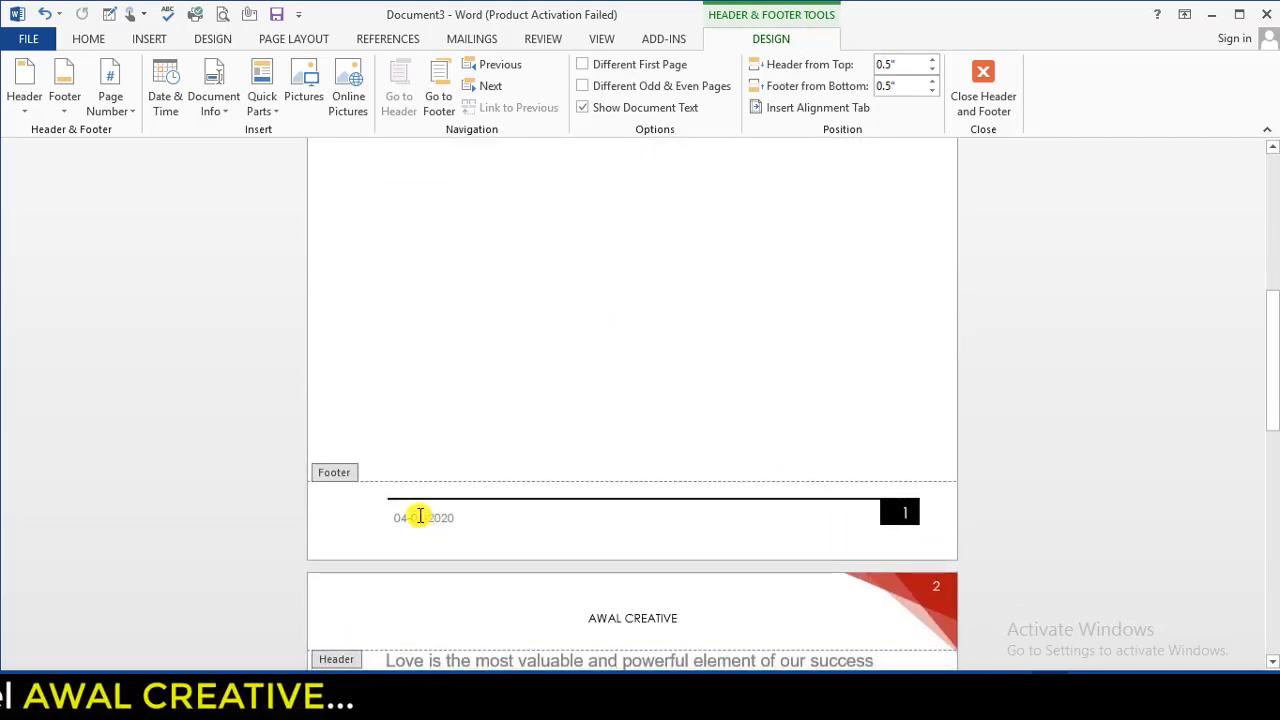
{"action": "left_click", "coordinate": [420, 517]}
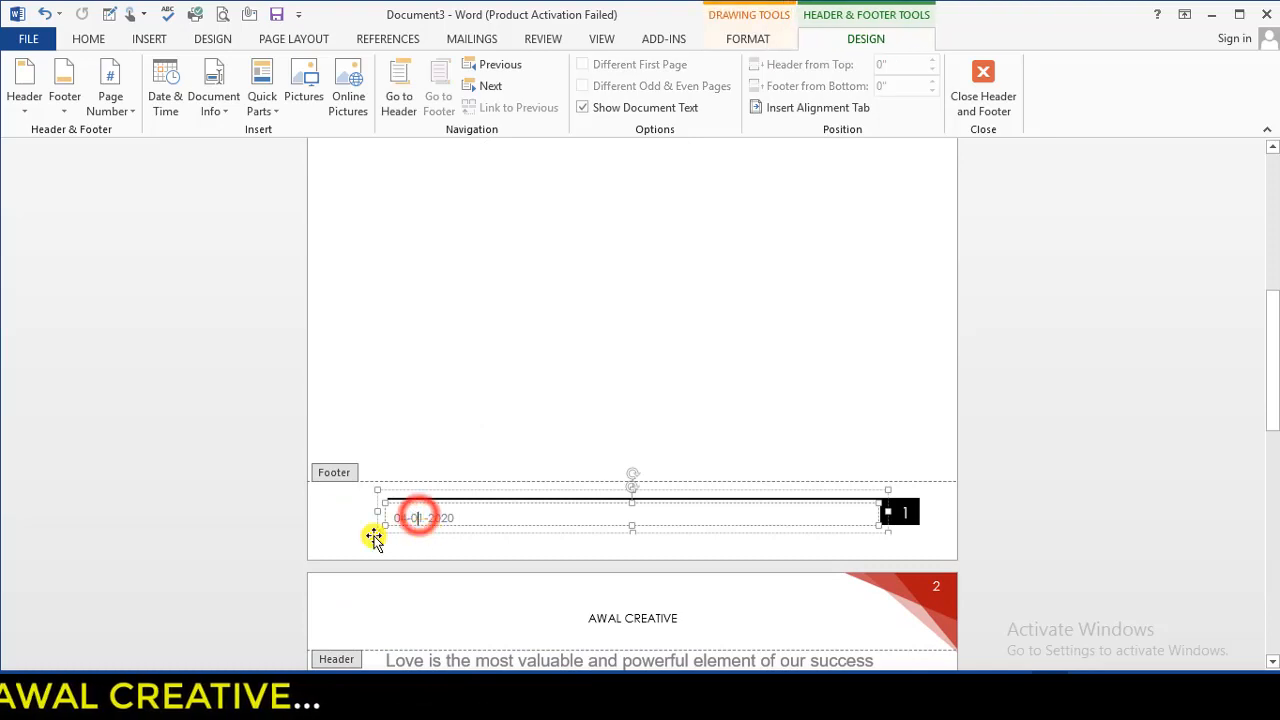
{"action": "left_click", "coordinate": [903, 505]}
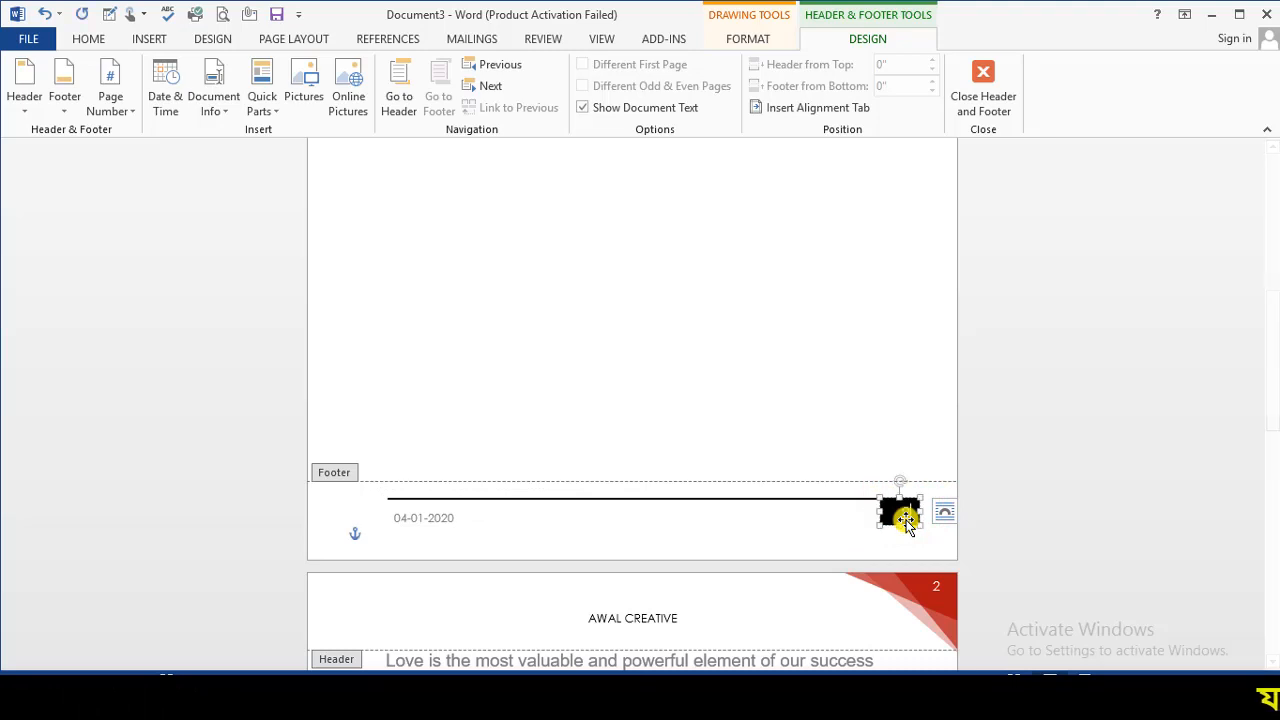
{"action": "left_click", "coordinate": [850, 375]}
{"action": "scroll", "coordinate": [940, 520], "scroll_direction": "up", "scroll_amount": 5}
{"action": "scroll", "coordinate": [950, 540], "scroll_direction": "down", "scroll_amount": 8}
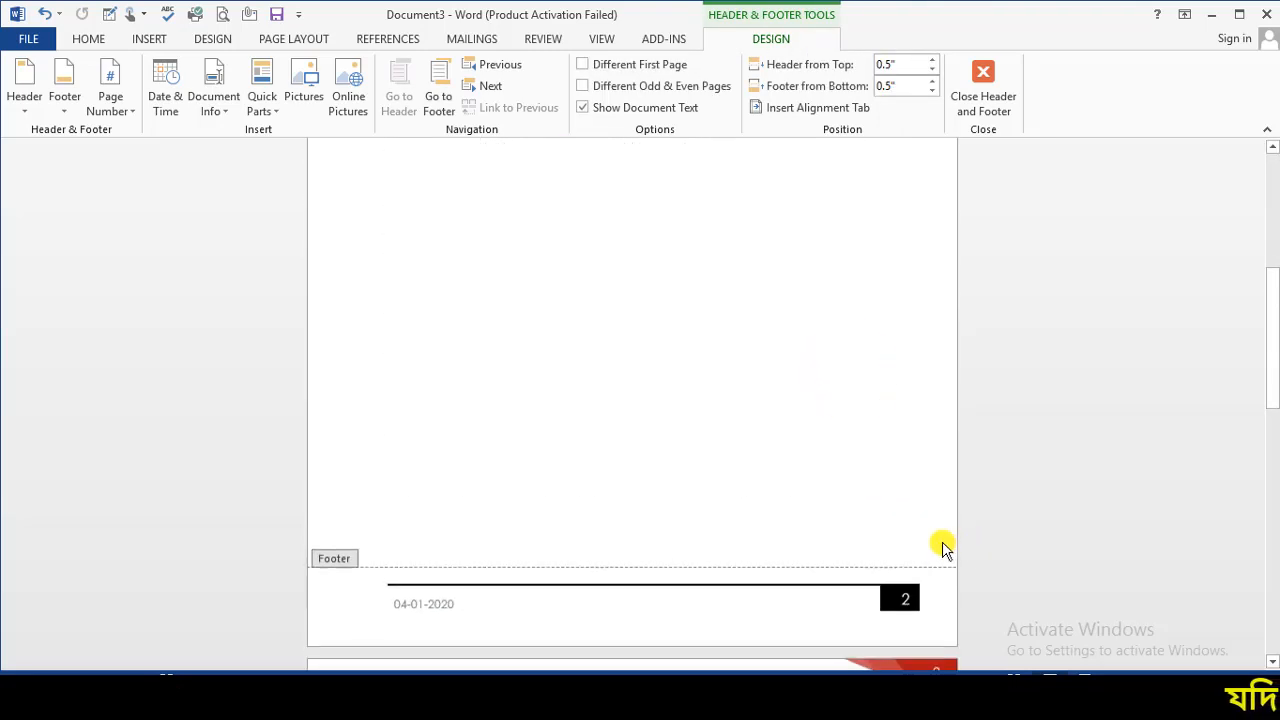
{"action": "scroll", "coordinate": [580, 420], "scroll_direction": "down", "scroll_amount": 10}
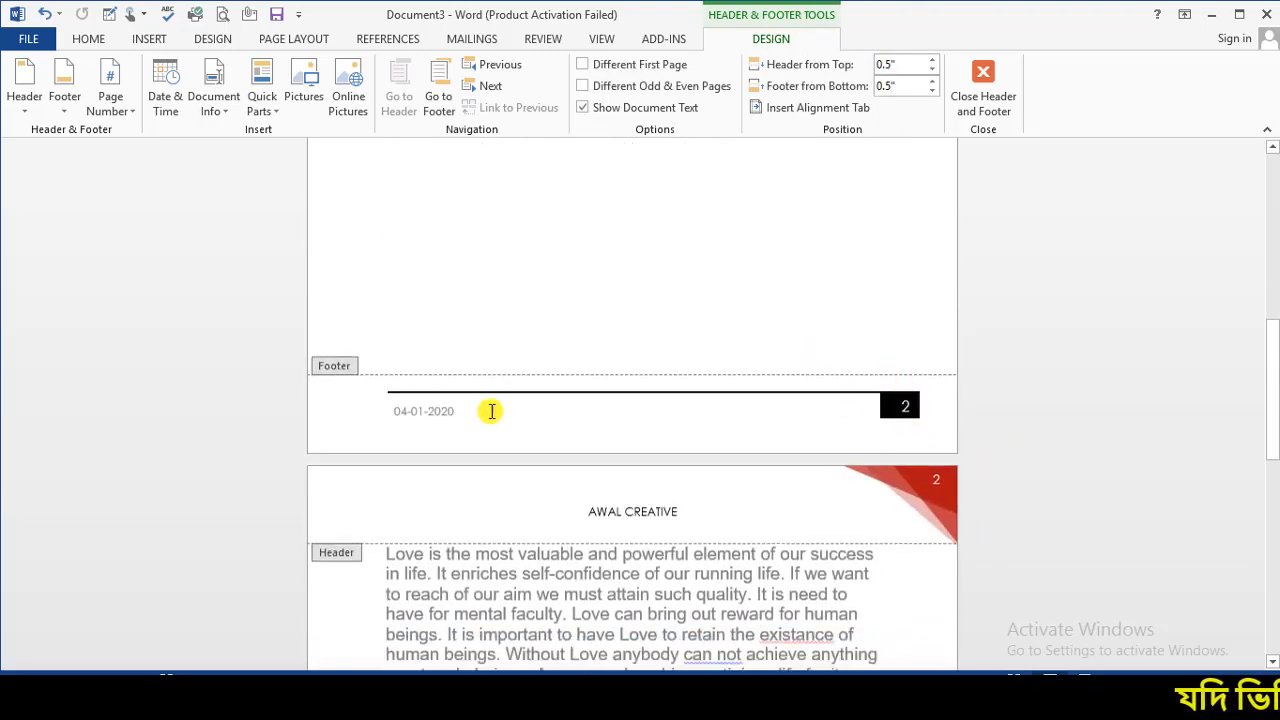
{"action": "scroll", "coordinate": [533, 537], "scroll_direction": "down", "scroll_amount": 2}
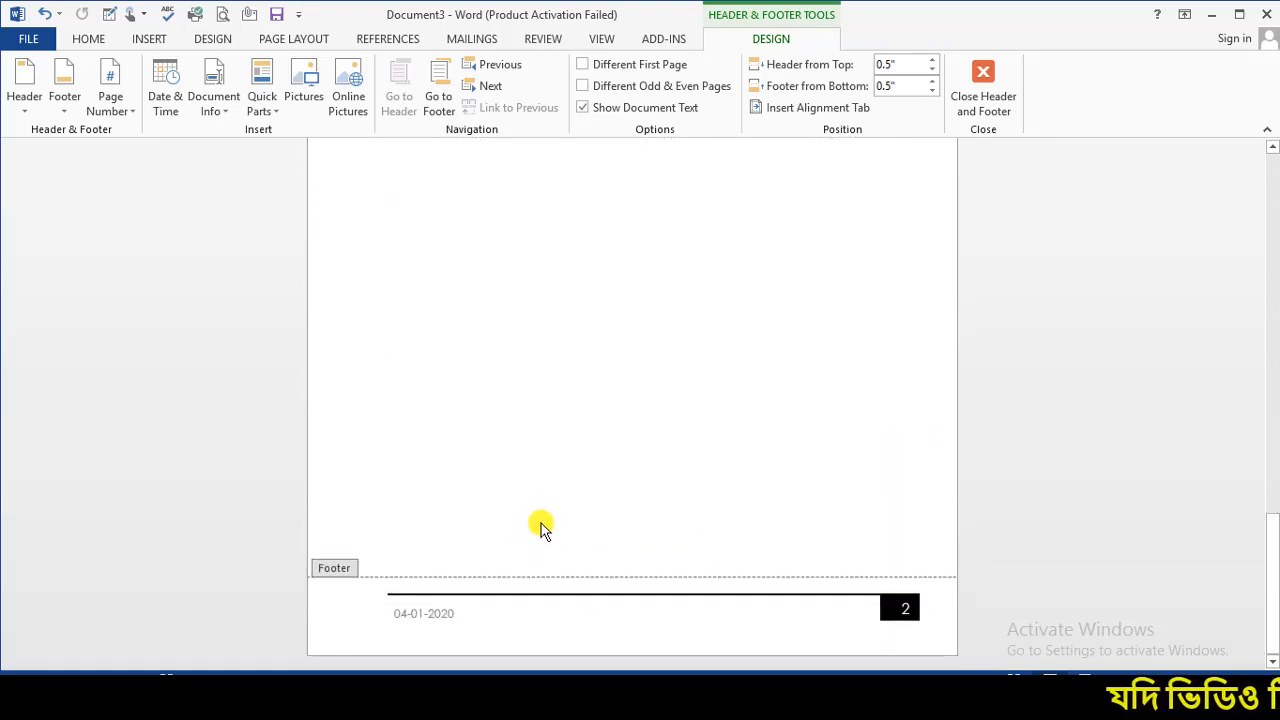
- Remove the ViewMaster (Horizontal) footer from the document and check the footer area between the two pages
{"action": "left_click", "coordinate": [64, 100]}
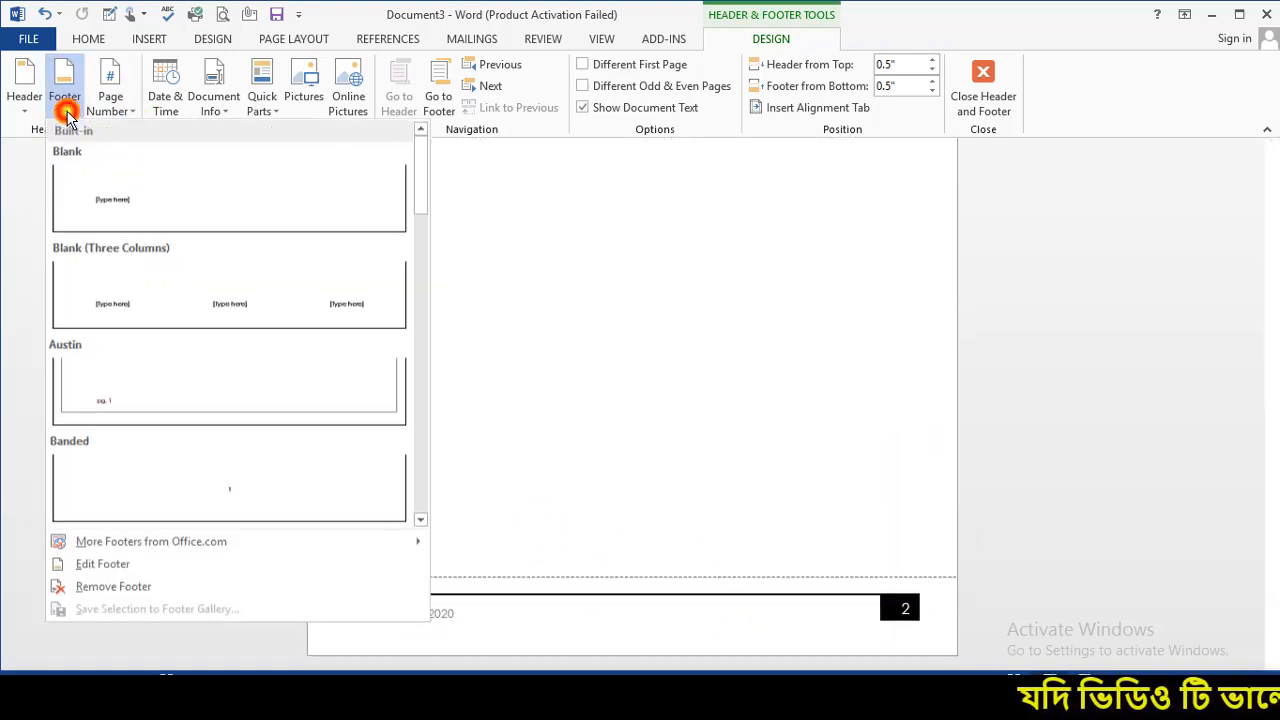
{"action": "left_click", "coordinate": [129, 570]}
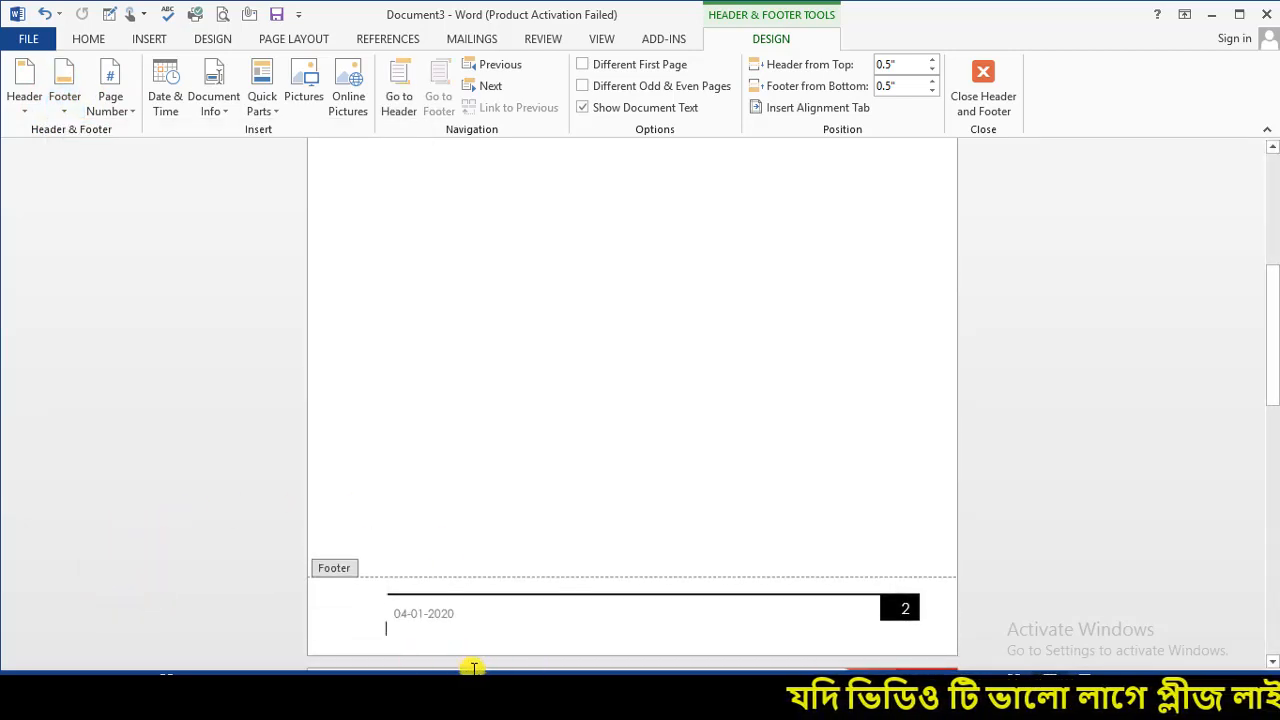
{"action": "scroll", "coordinate": [414, 613], "scroll_direction": "down", "scroll_amount": 3}
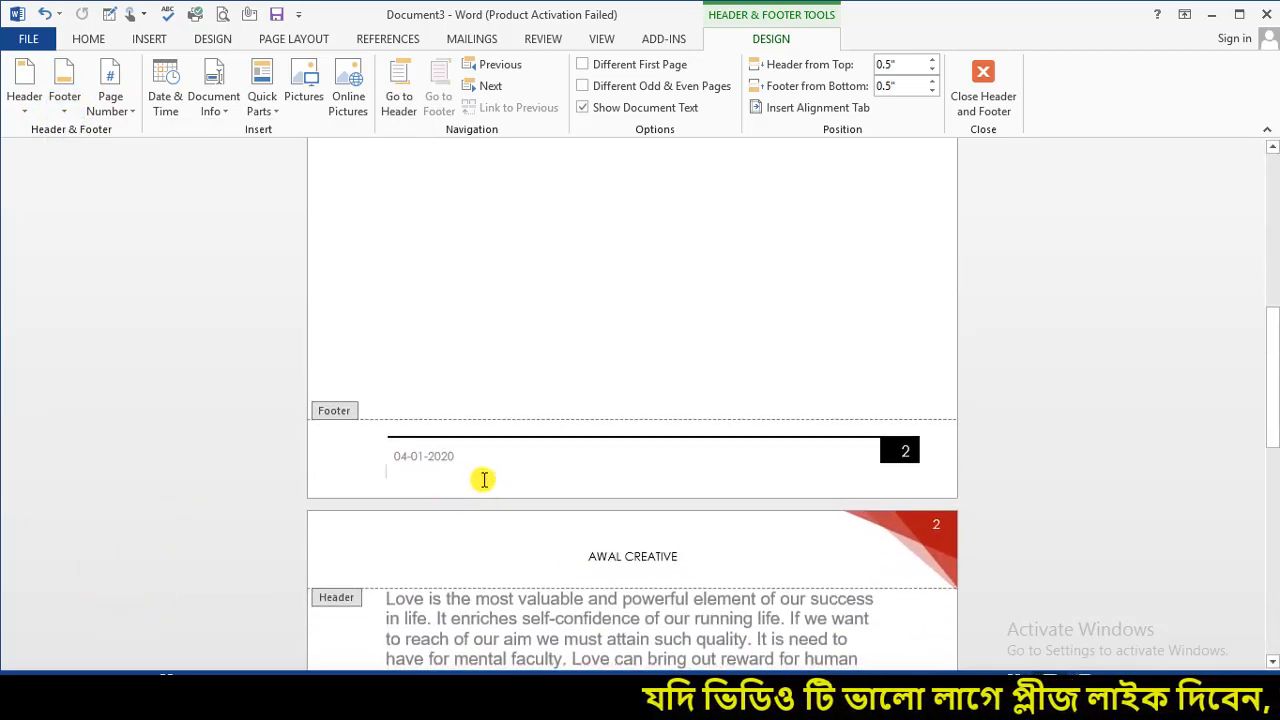
{"action": "left_click", "coordinate": [64, 100]}
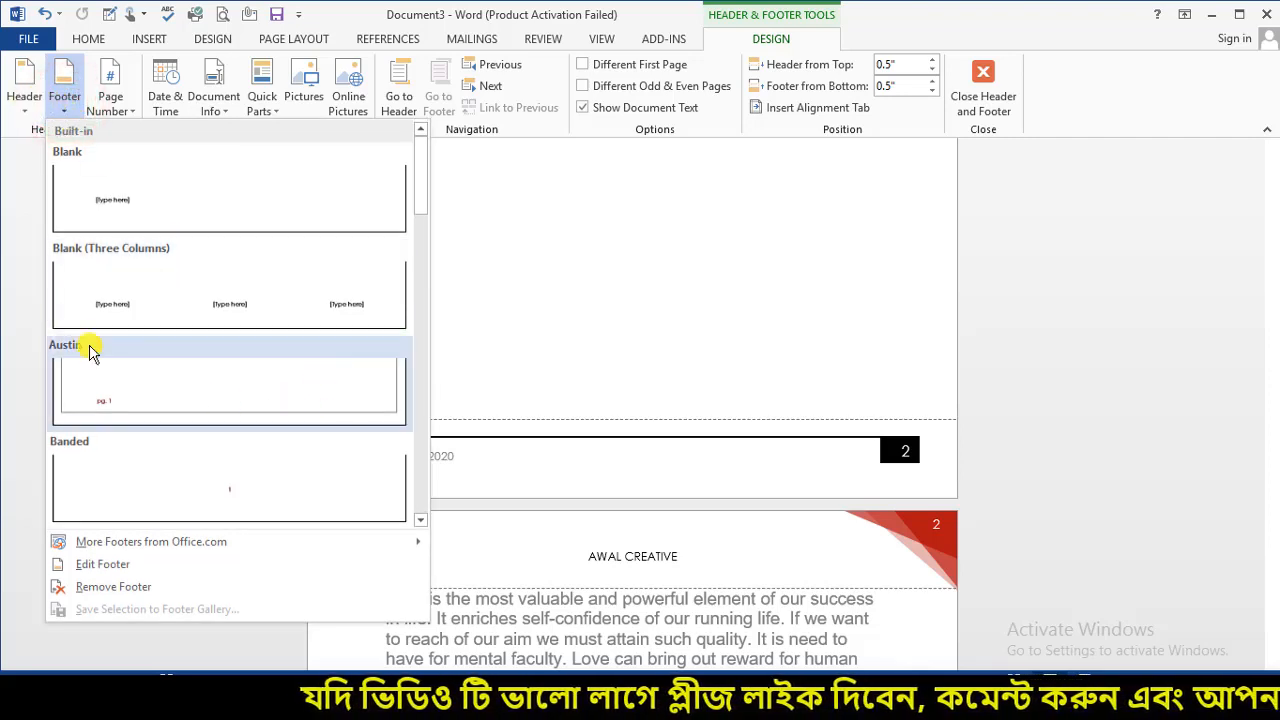
{"action": "scroll", "coordinate": [242, 400], "scroll_direction": "down", "scroll_amount": 5}
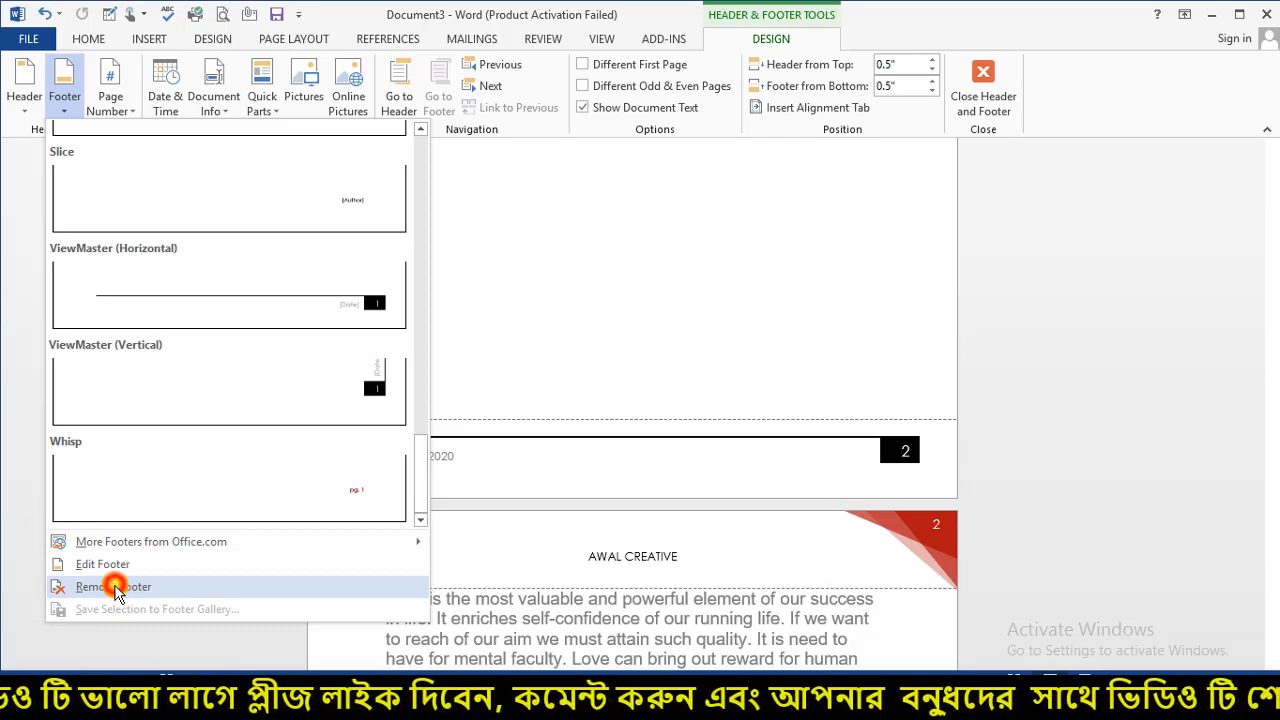
{"action": "left_click", "coordinate": [117, 588]}
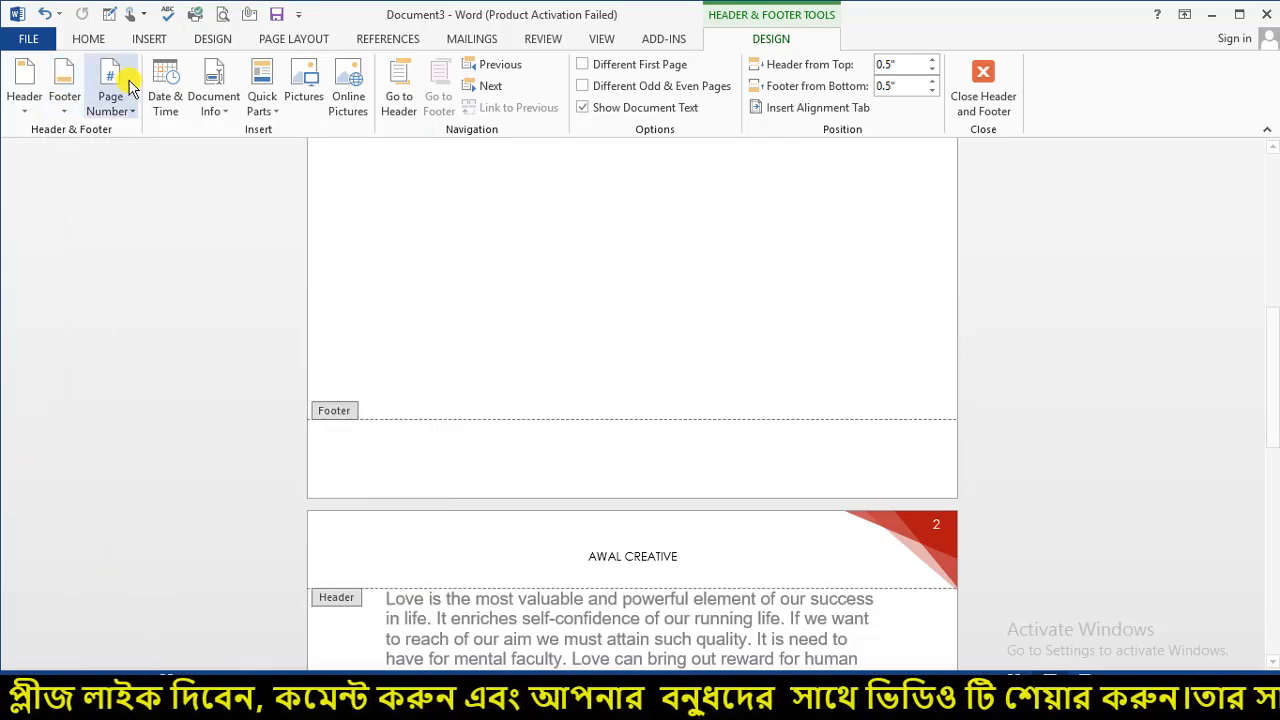
{"action": "left_click", "coordinate": [64, 108]}
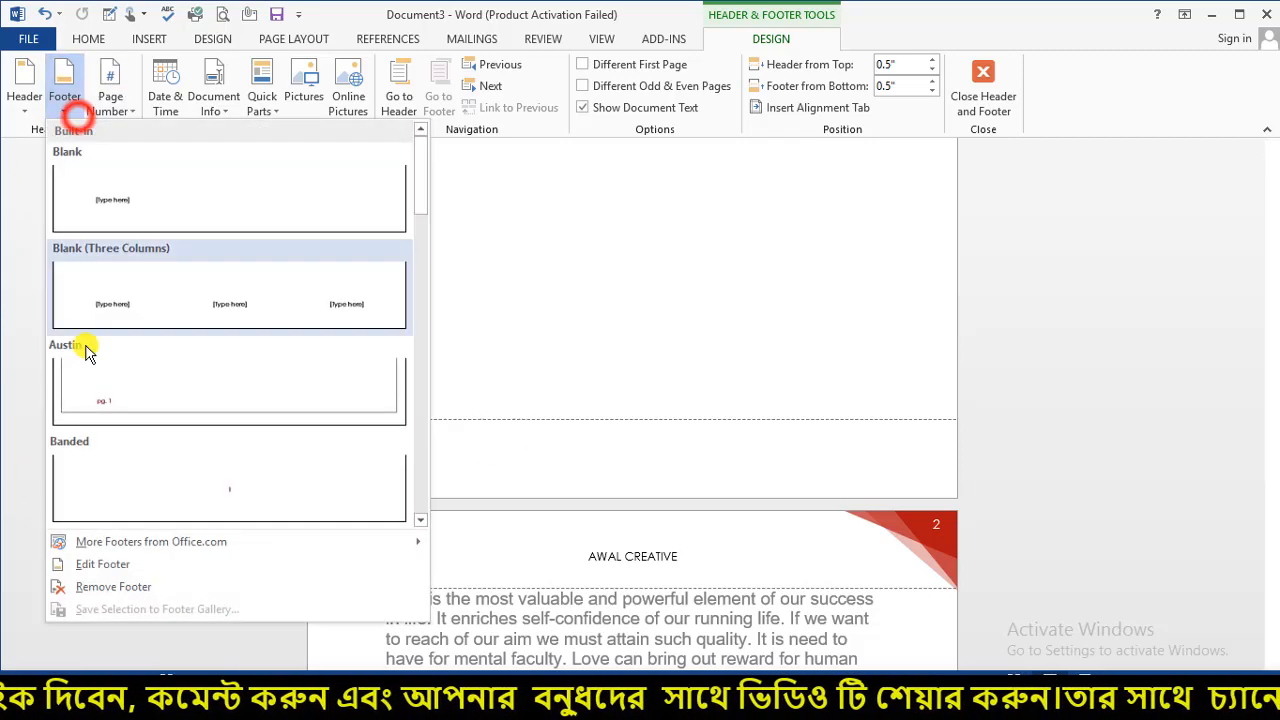
{"action": "left_click", "coordinate": [93, 584]}
{"action": "scroll", "coordinate": [560, 435], "scroll_direction": "down", "scroll_amount": 3}
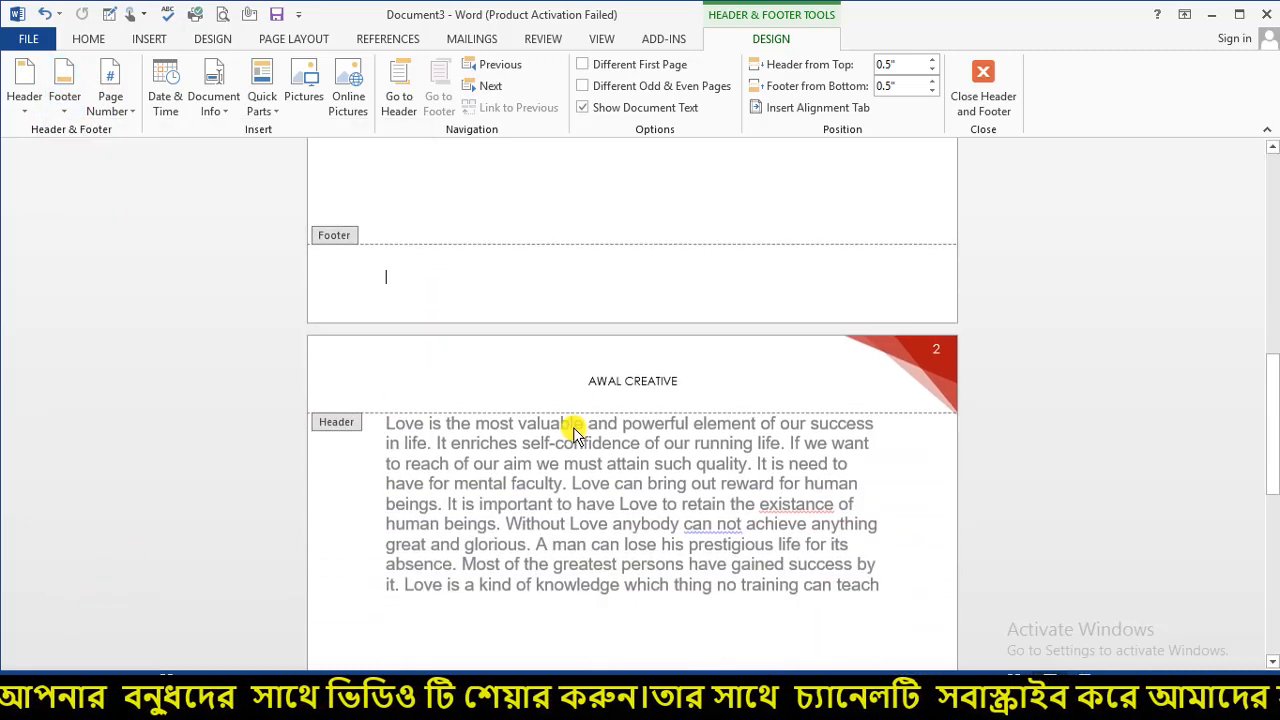
{"action": "scroll", "coordinate": [523, 409], "scroll_direction": "up", "scroll_amount": 3}
{"action": "scroll", "coordinate": [523, 400], "scroll_direction": "up", "scroll_amount": 3}
{"action": "scroll", "coordinate": [480, 390], "scroll_direction": "down", "scroll_amount": 2}
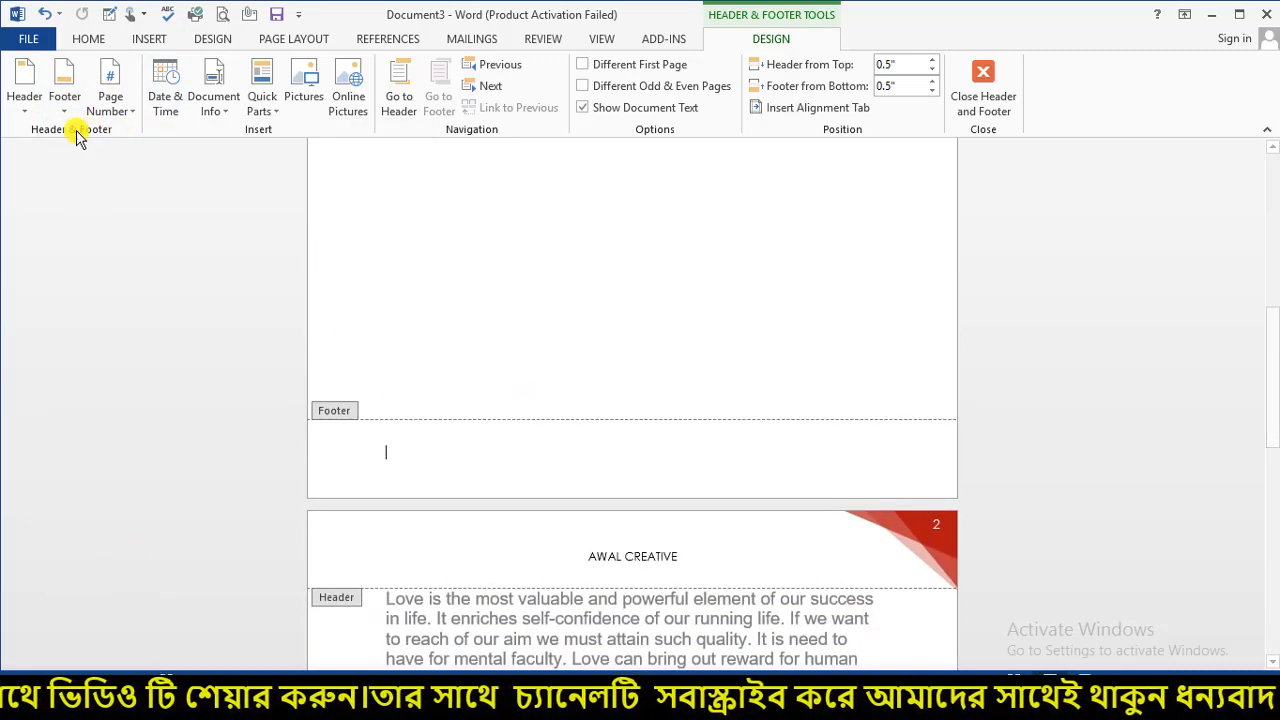
- Insert the built-in Ion (Dark) footer into the document
{"action": "left_click", "coordinate": [64, 92]}
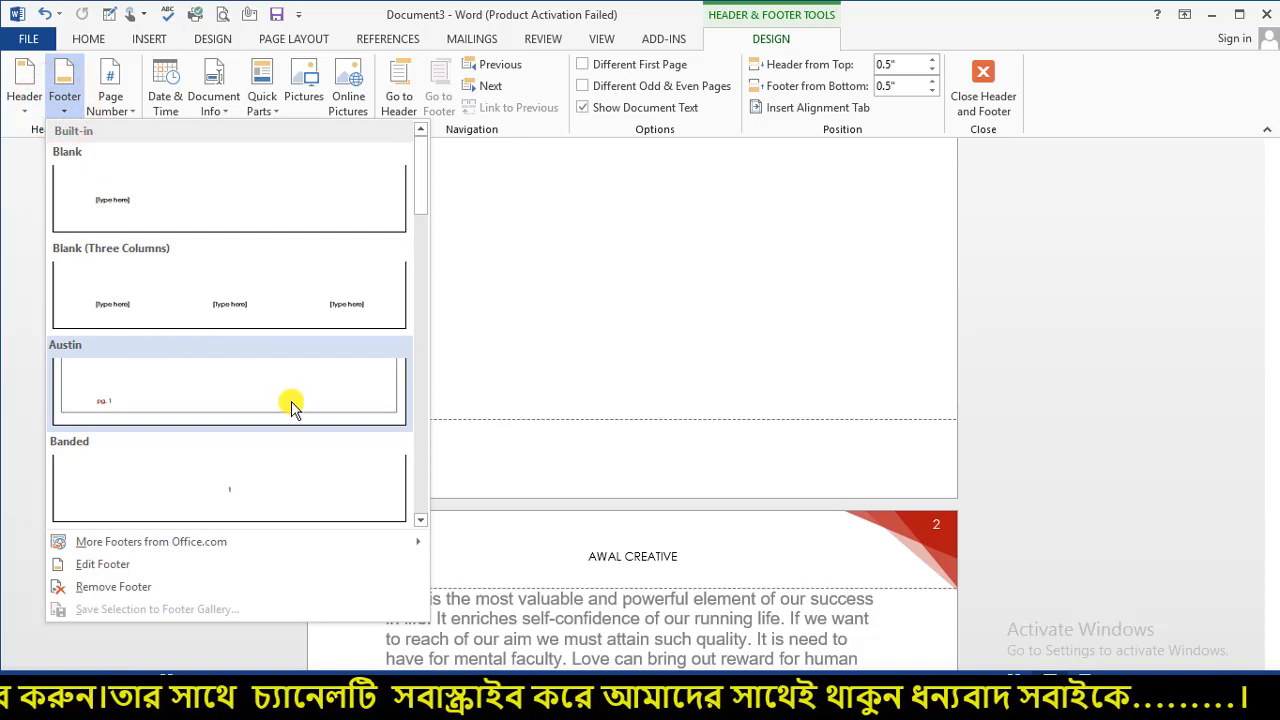
{"action": "scroll", "coordinate": [330, 300], "scroll_direction": "down", "scroll_amount": 3}
{"action": "scroll", "coordinate": [333, 318], "scroll_direction": "down", "scroll_amount": 10}
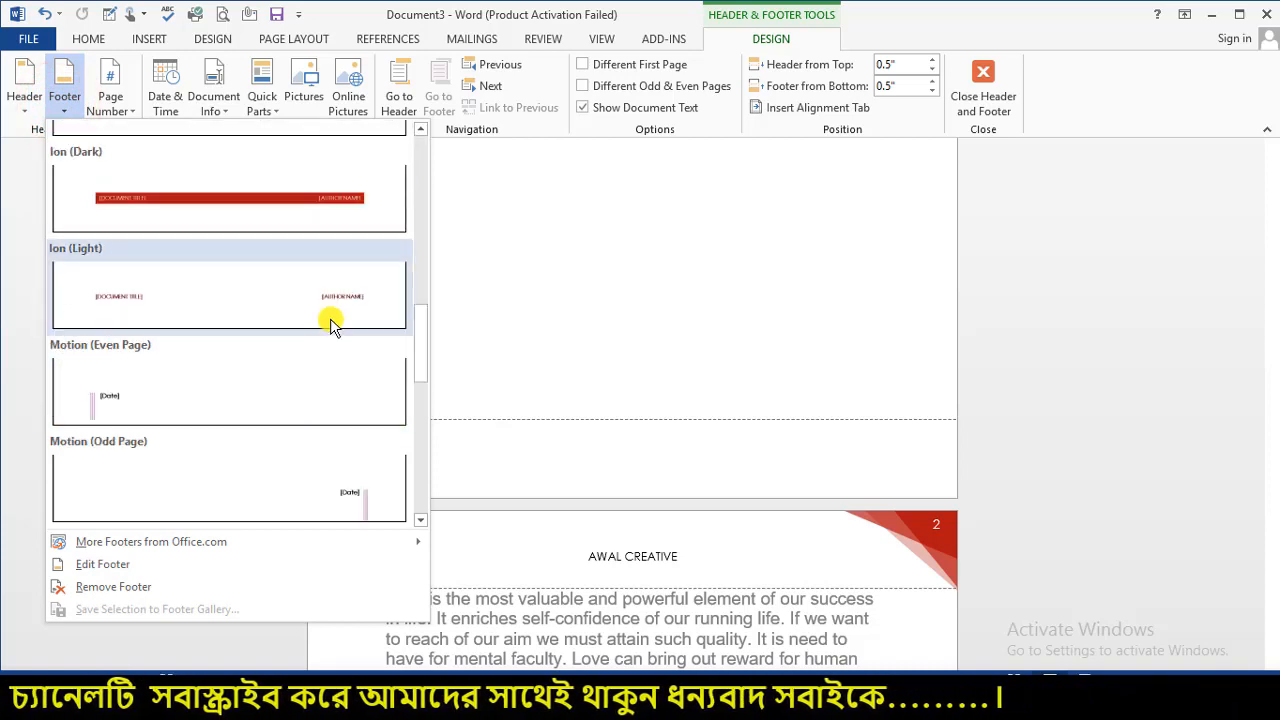
{"action": "scroll", "coordinate": [231, 286], "scroll_direction": "up", "scroll_amount": 10}
{"action": "scroll", "coordinate": [250, 330], "scroll_direction": "down", "scroll_amount": 3}
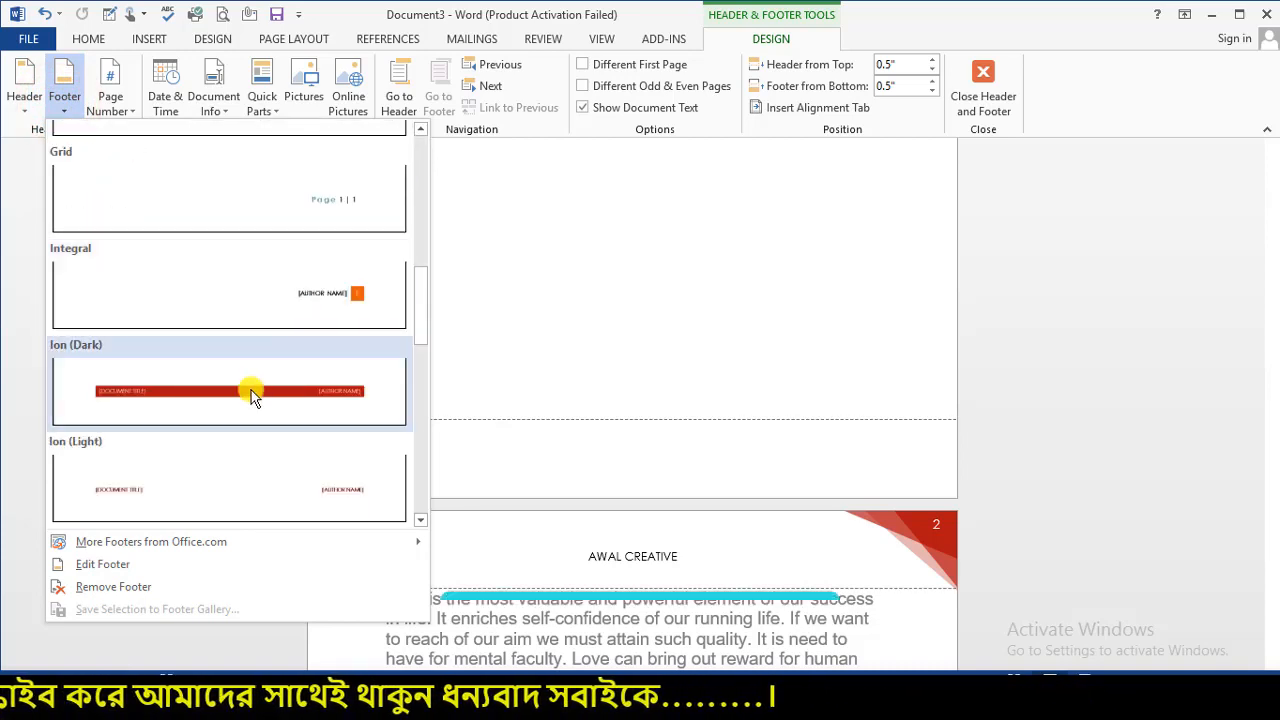
{"action": "left_click", "coordinate": [236, 400]}
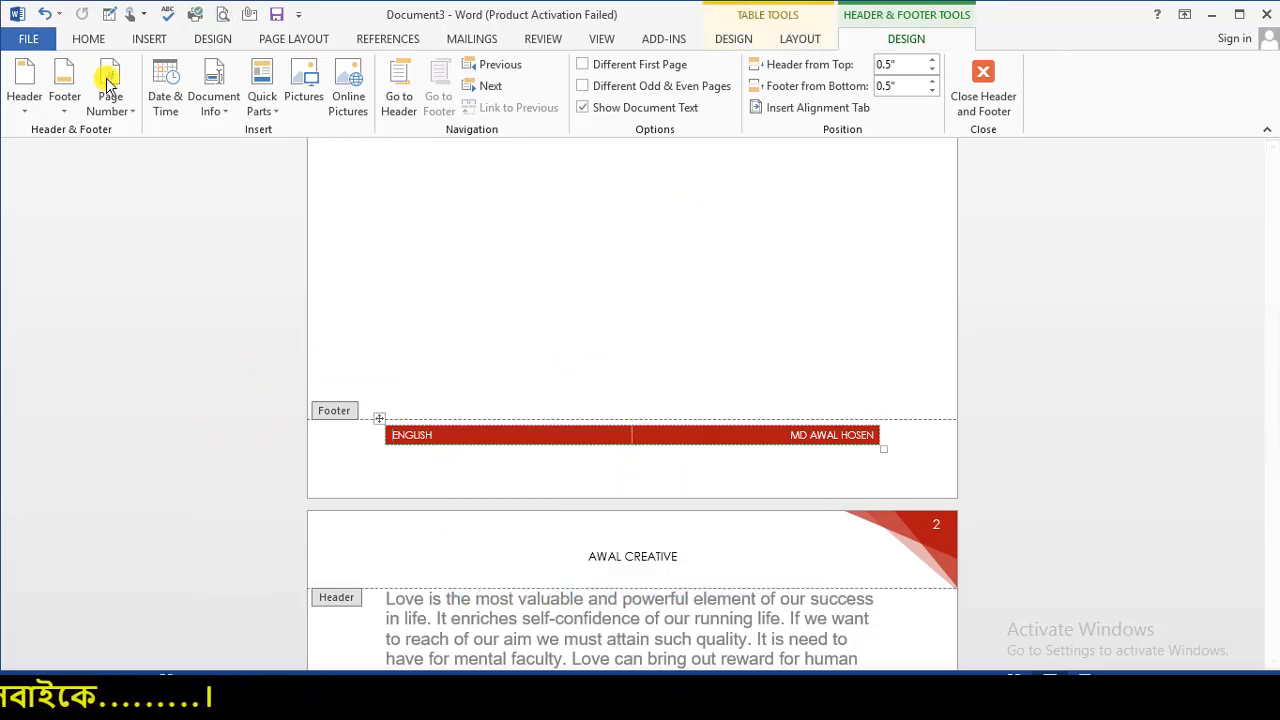
{"action": "left_click", "coordinate": [127, 108]}
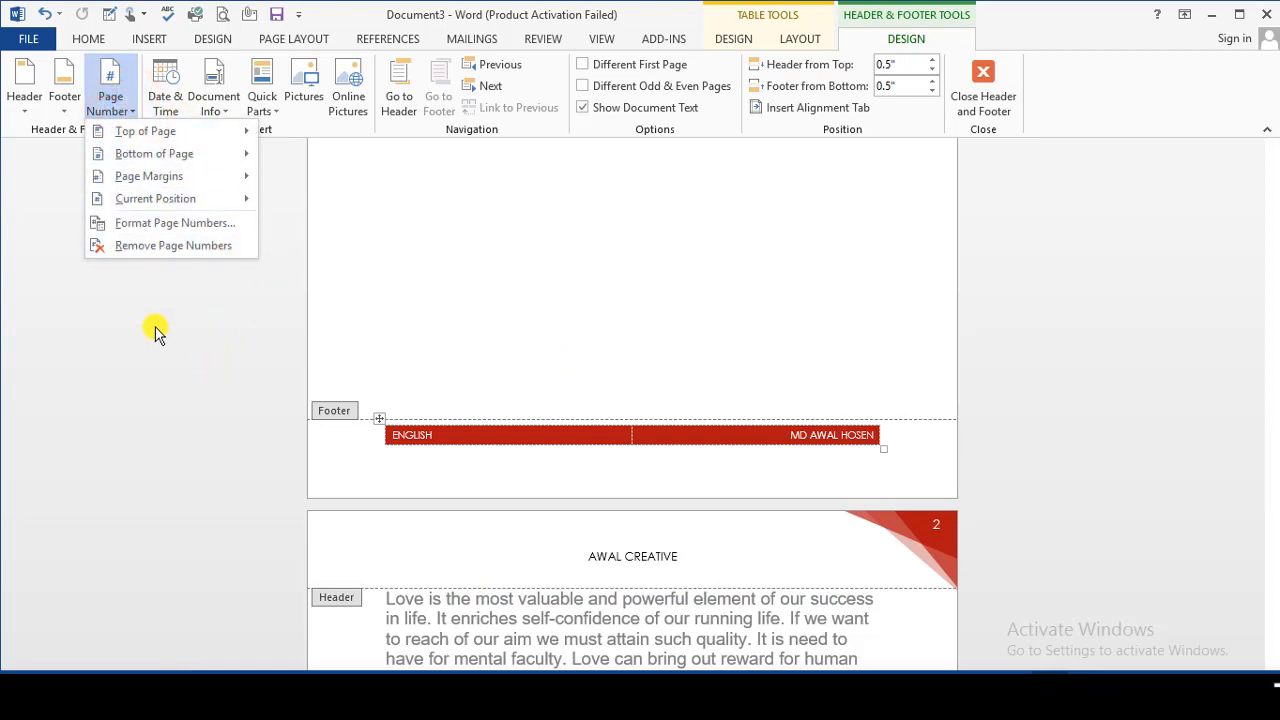
{"action": "left_click", "coordinate": [181, 106]}
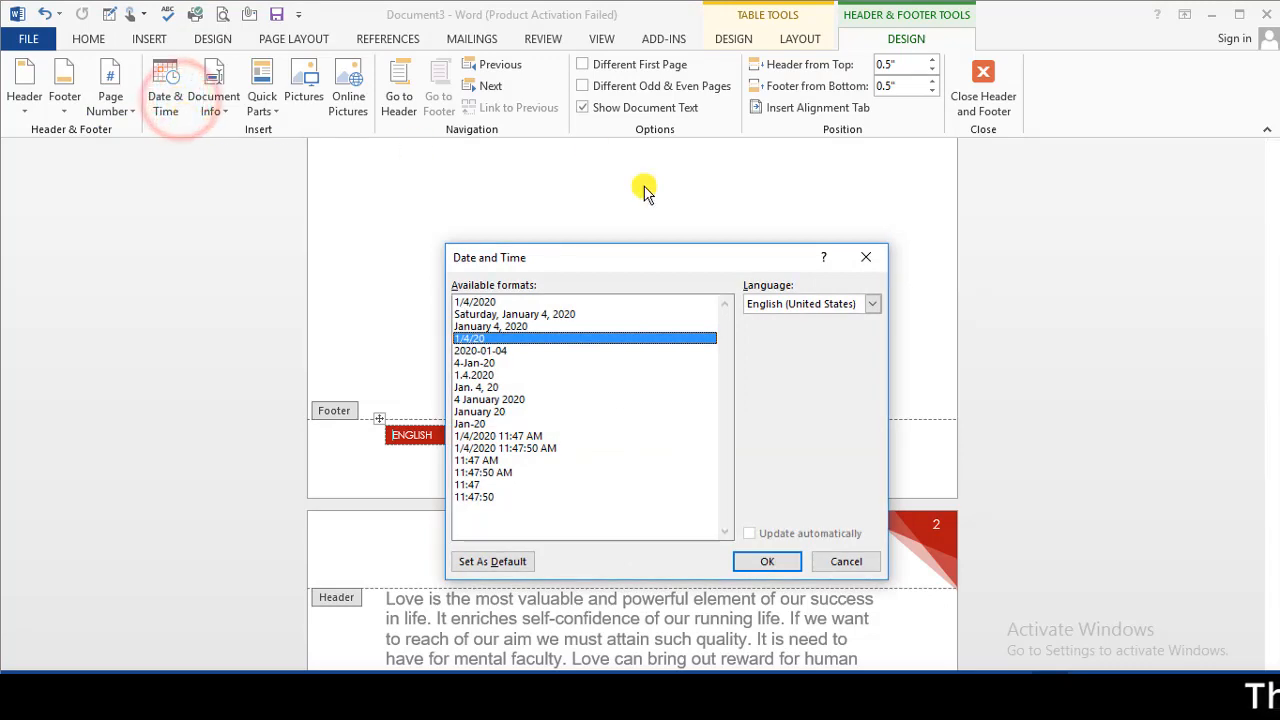
{"action": "left_click", "coordinate": [862, 263]}
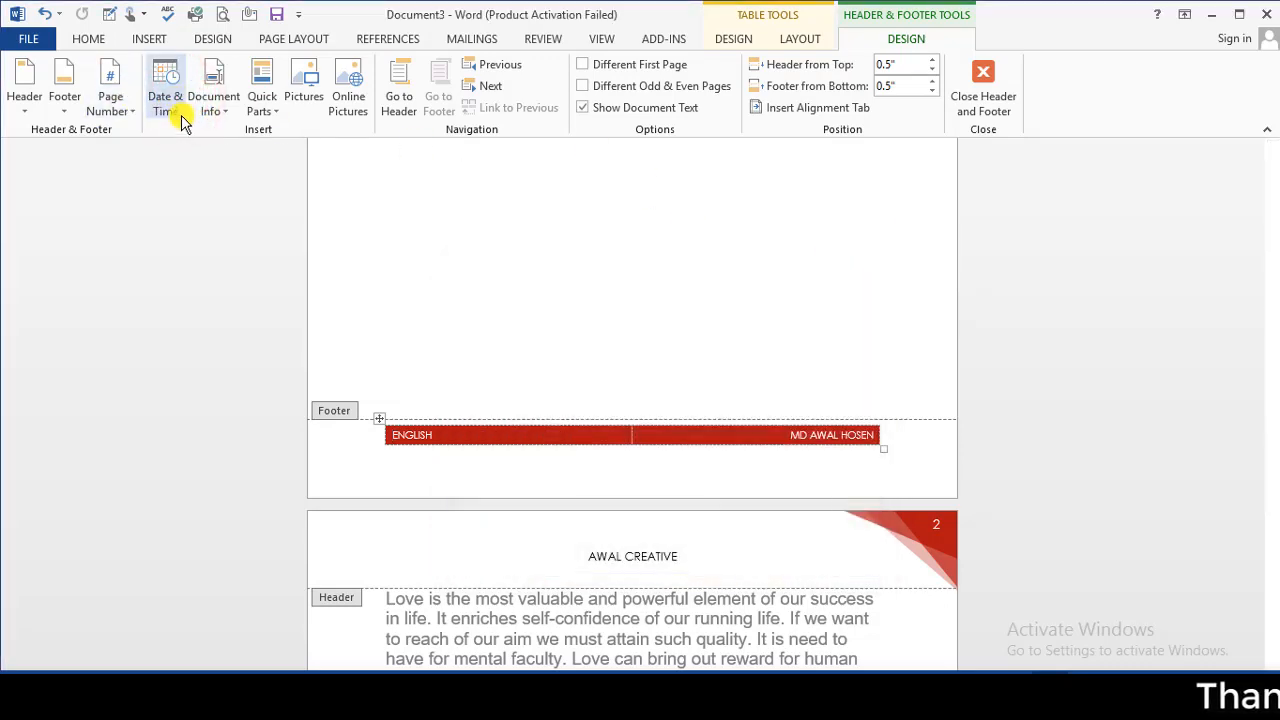
{"action": "scroll", "coordinate": [672, 368], "scroll_direction": "down", "scroll_amount": 12}
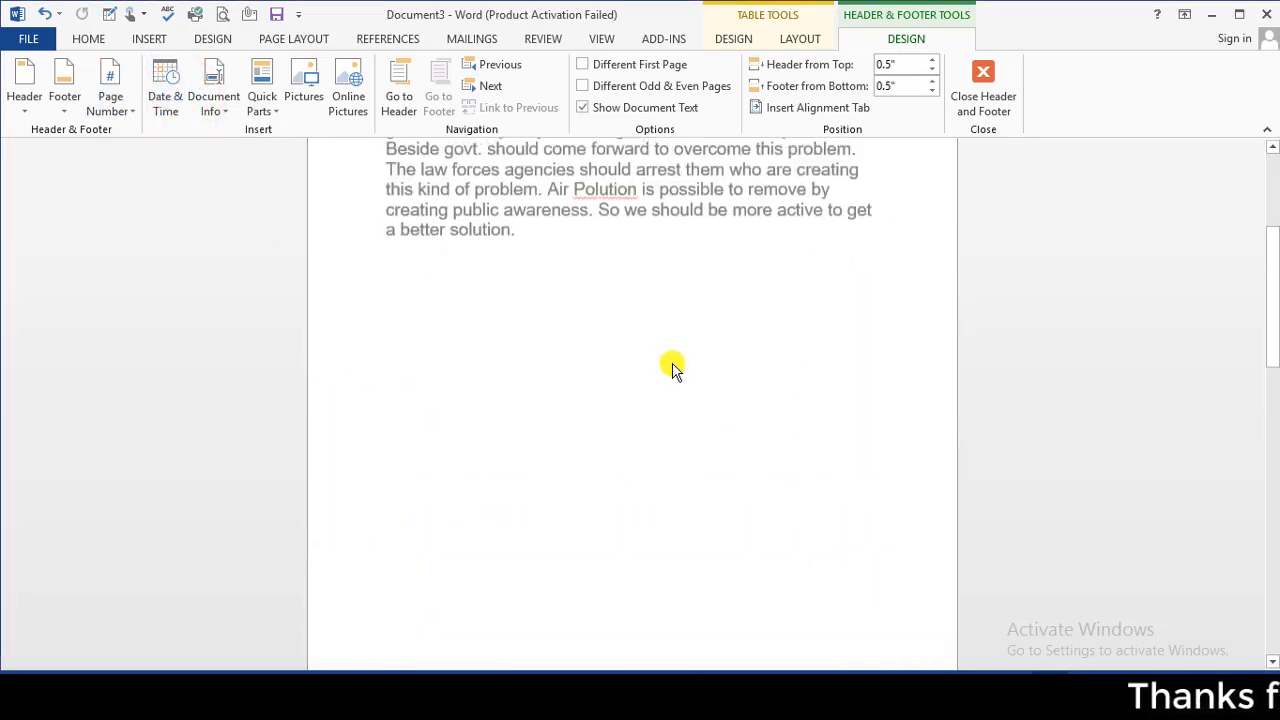
{"action": "scroll", "coordinate": [711, 487], "scroll_direction": "down", "scroll_amount": 4}
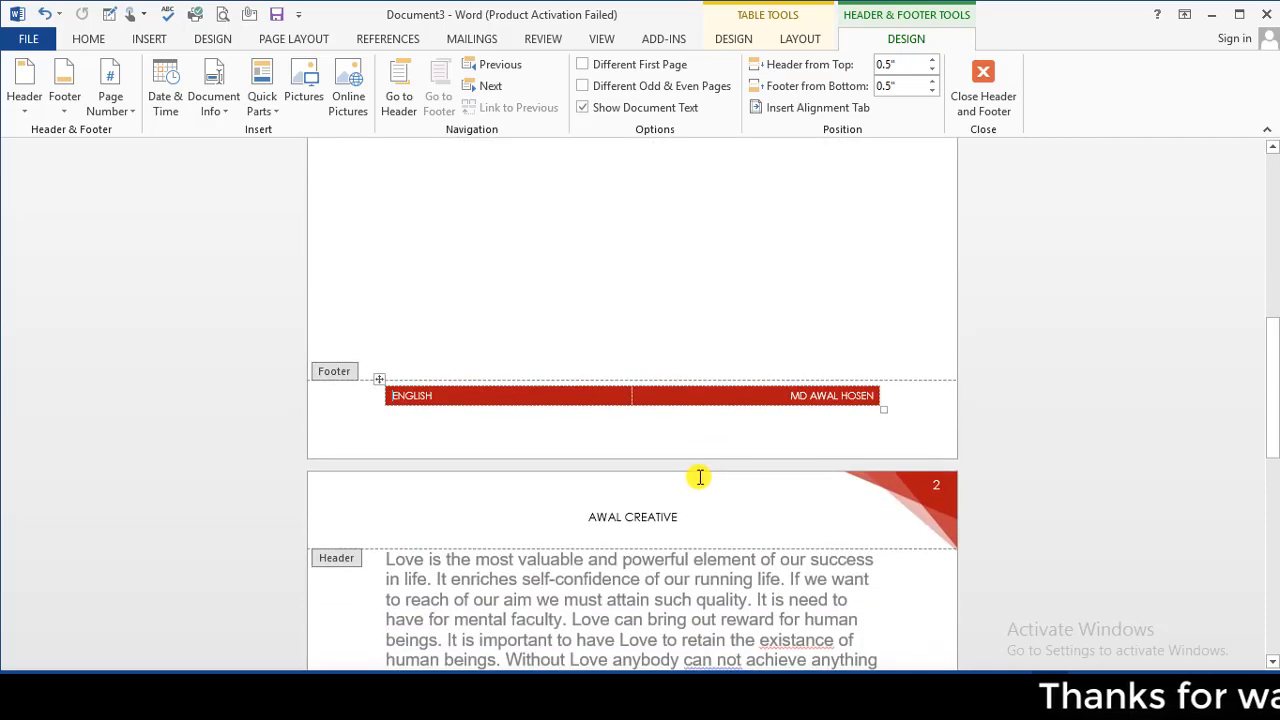
- Insert the date into the footer bar before ENGLISH, using the long format Saturday, January 4, 2020
{"action": "left_click", "coordinate": [163, 105]}
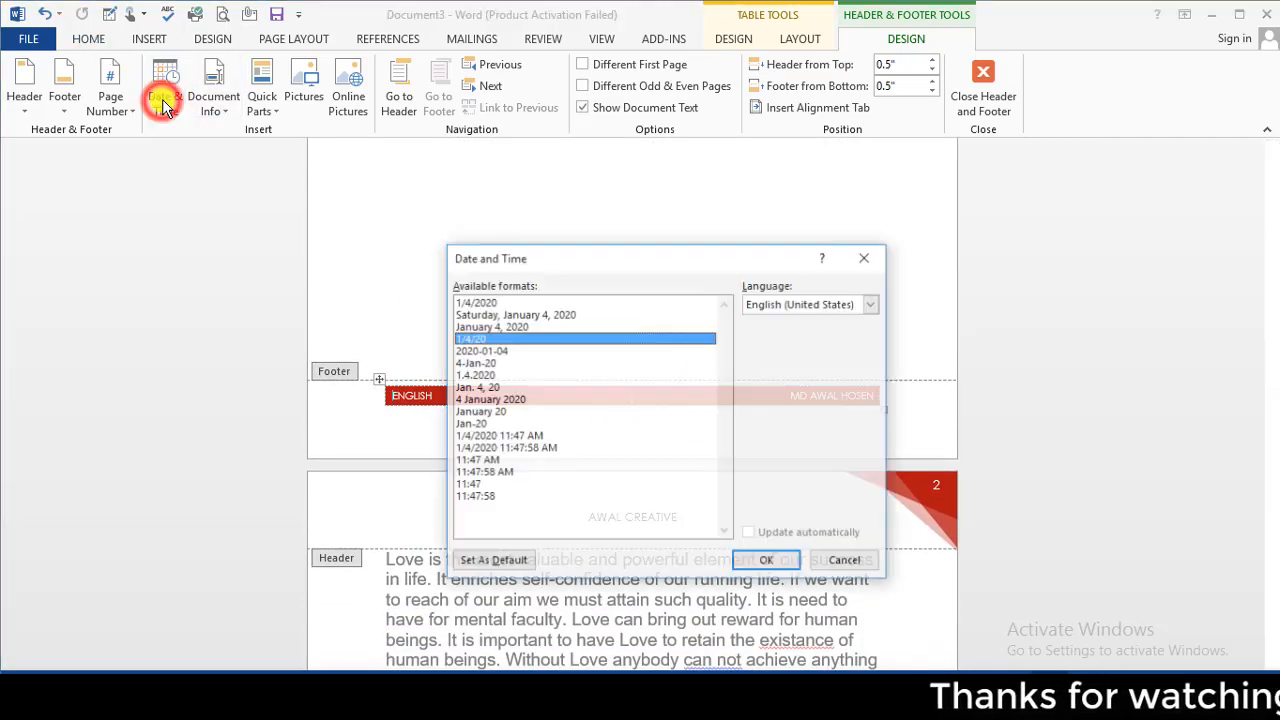
{"action": "left_click_drag", "start_coordinate": [680, 250], "coordinate": [705, 199]}
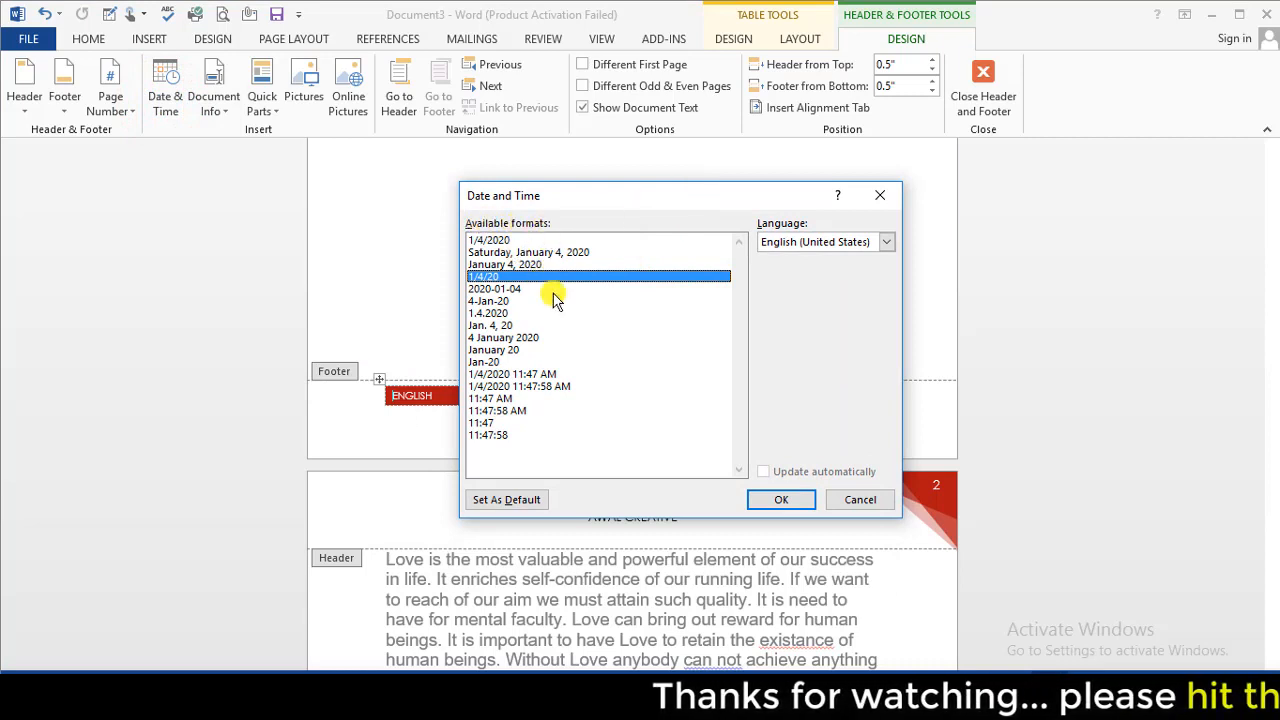
{"action": "left_click", "coordinate": [500, 240]}
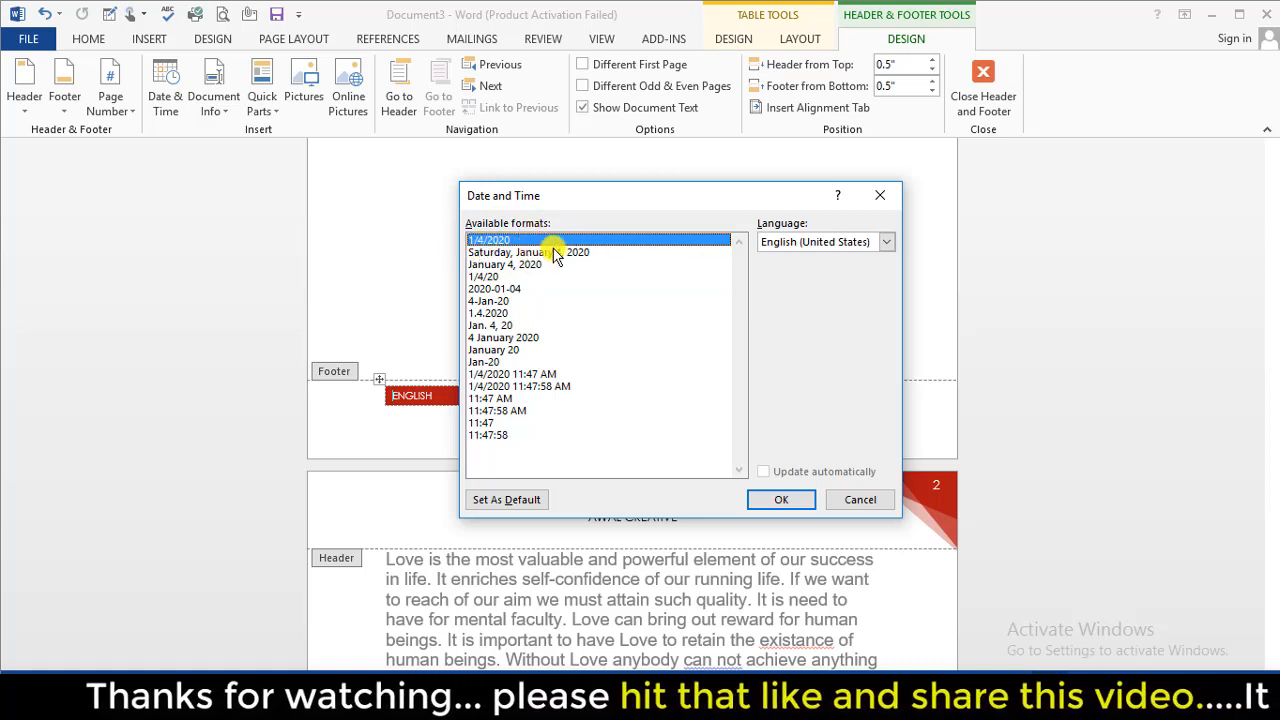
{"action": "left_click", "coordinate": [492, 254]}
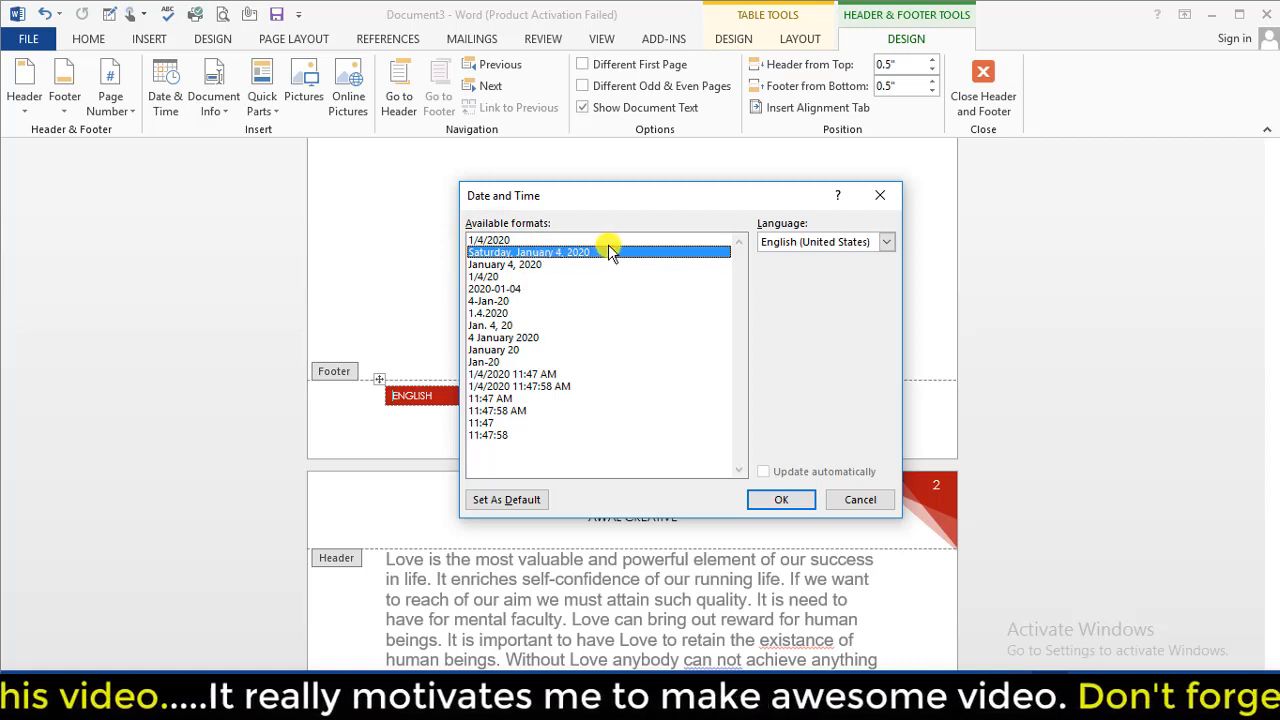
{"action": "left_click", "coordinate": [500, 264]}
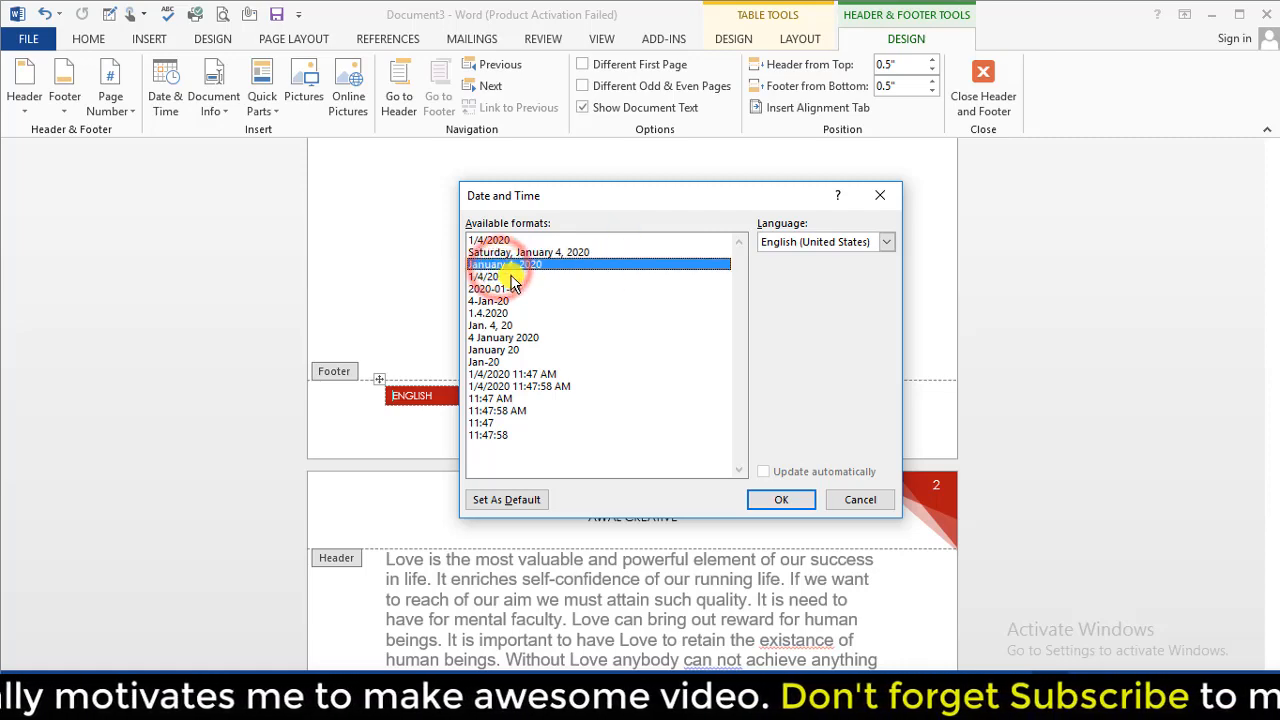
{"action": "left_click", "coordinate": [500, 276]}
{"action": "left_click", "coordinate": [503, 288]}
{"action": "left_click", "coordinate": [500, 300]}
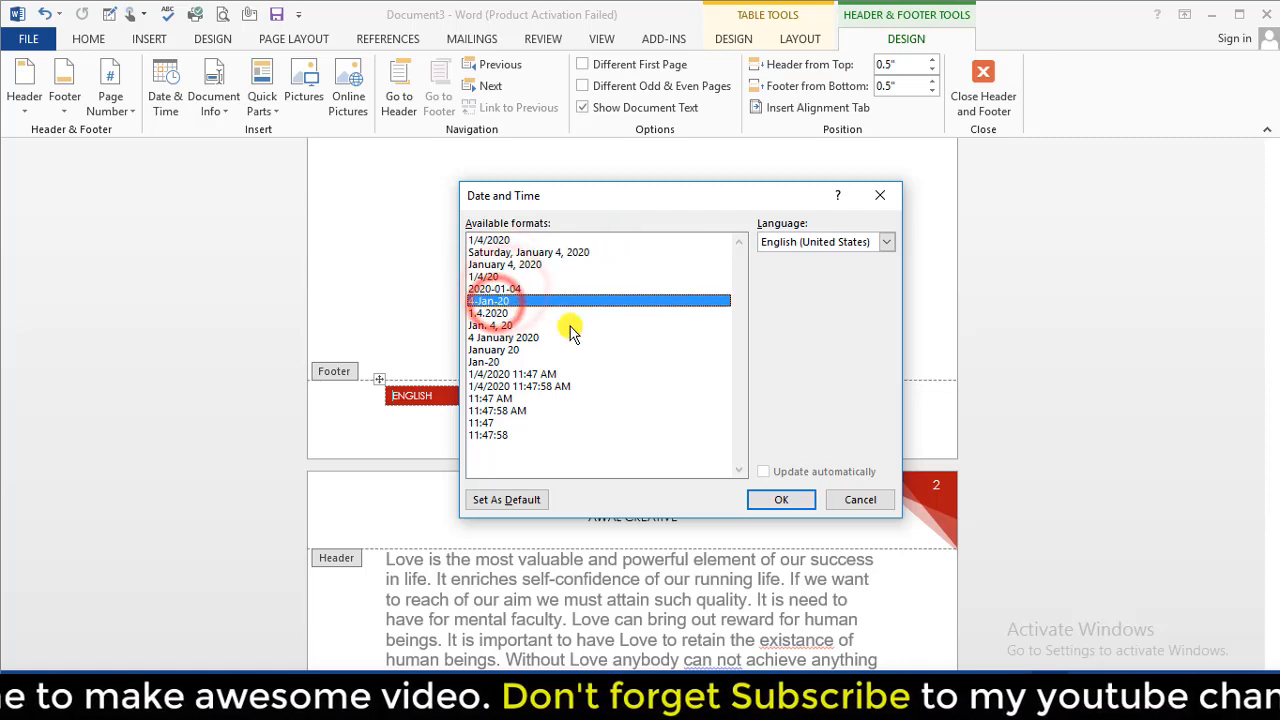
{"action": "left_click", "coordinate": [503, 263]}
{"action": "left_click", "coordinate": [495, 252]}
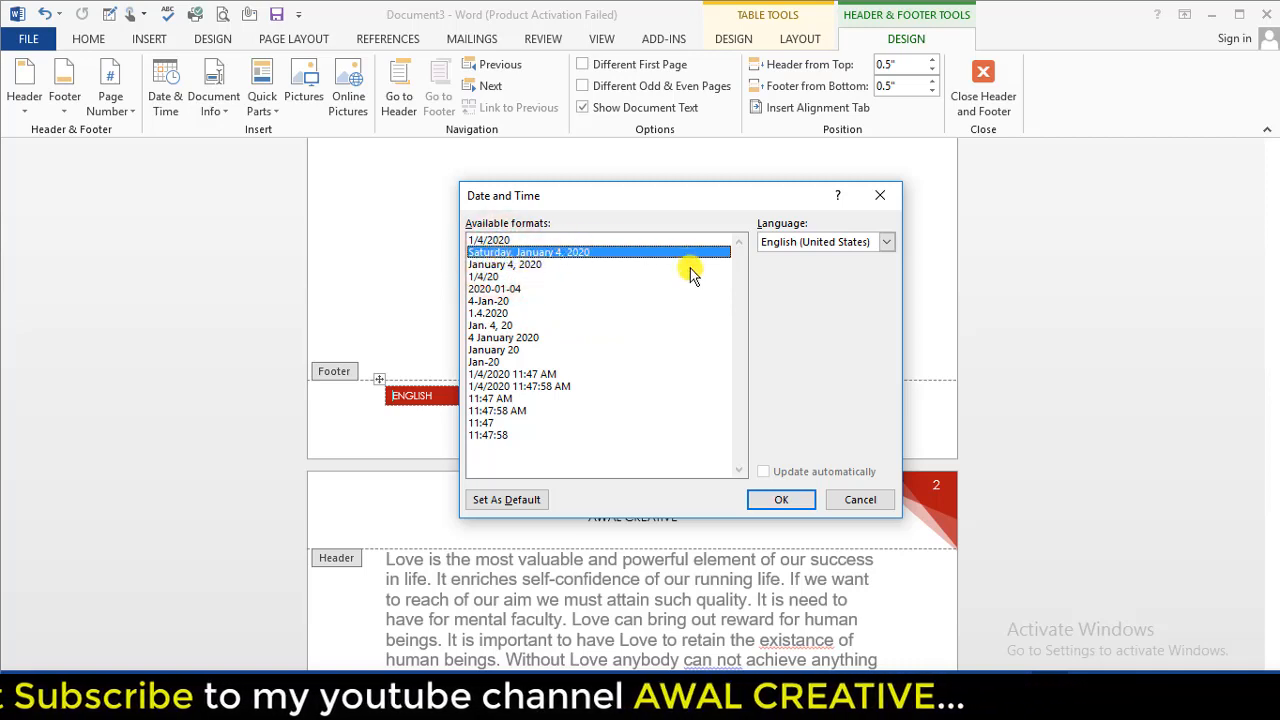
{"action": "left_click", "coordinate": [783, 500]}
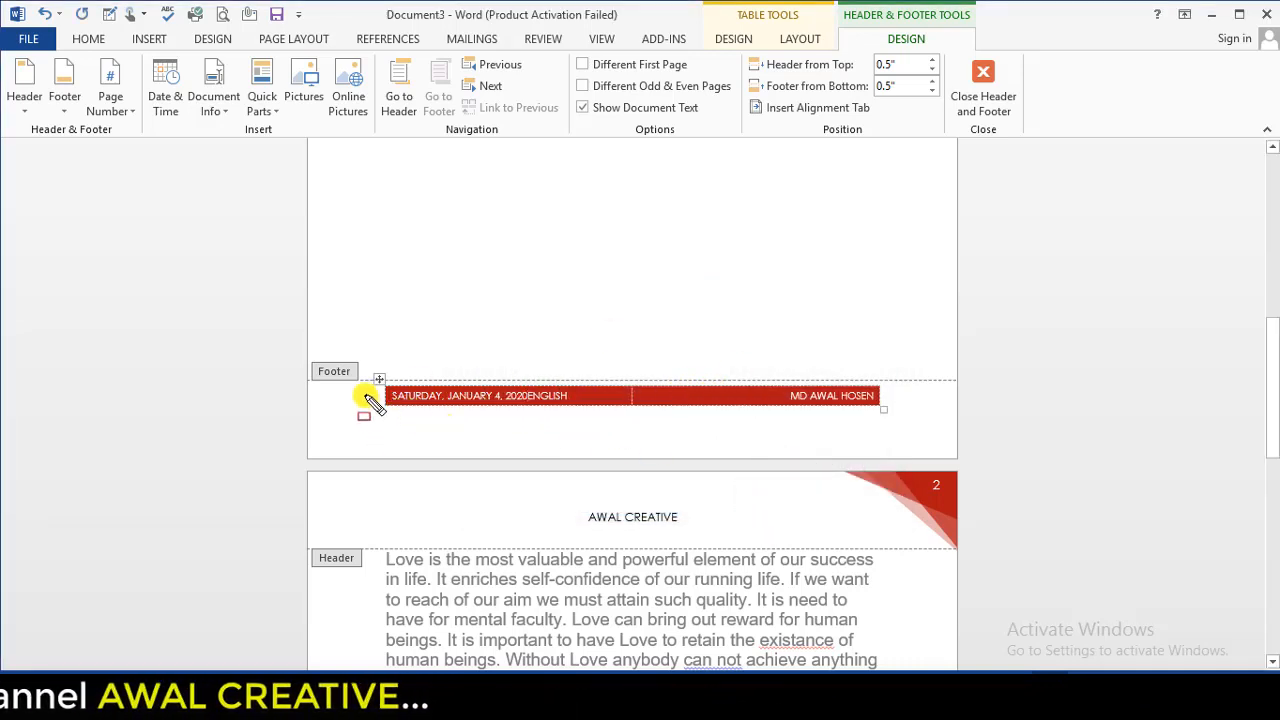
{"action": "left_click_drag", "start_coordinate": [397, 400], "coordinate": [595, 424]}
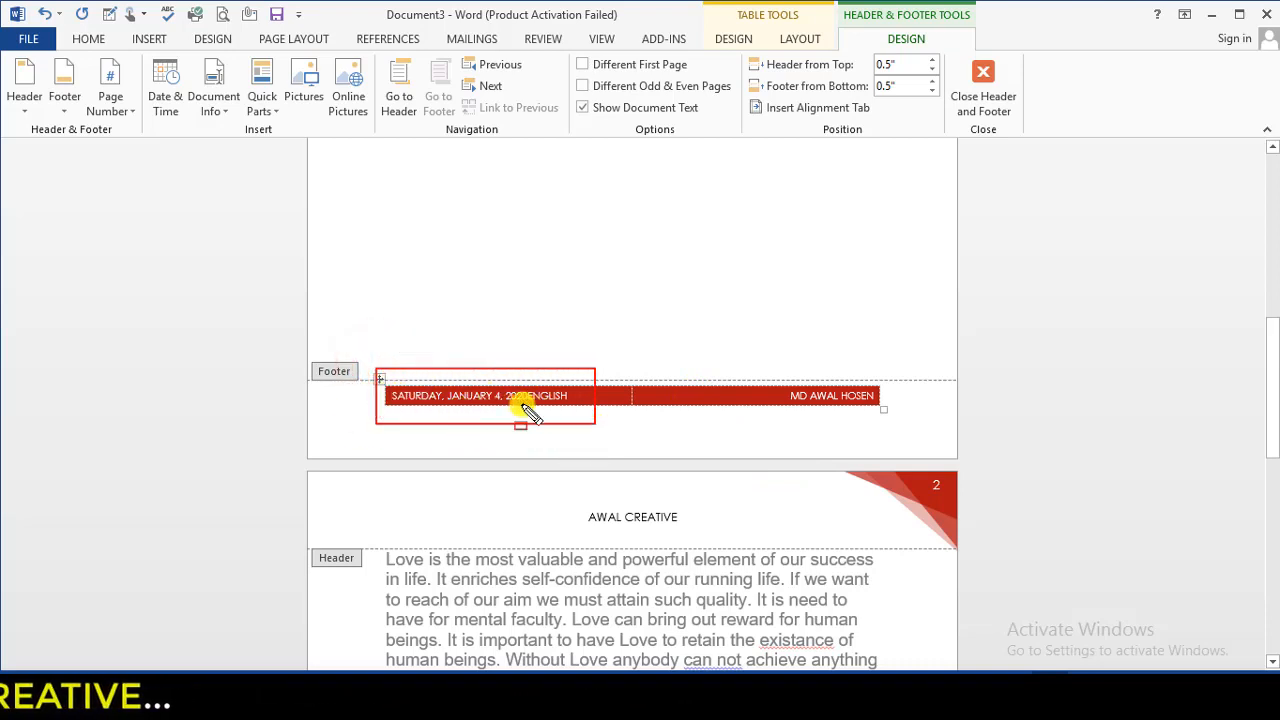
{"action": "key", "text": "Escape"}
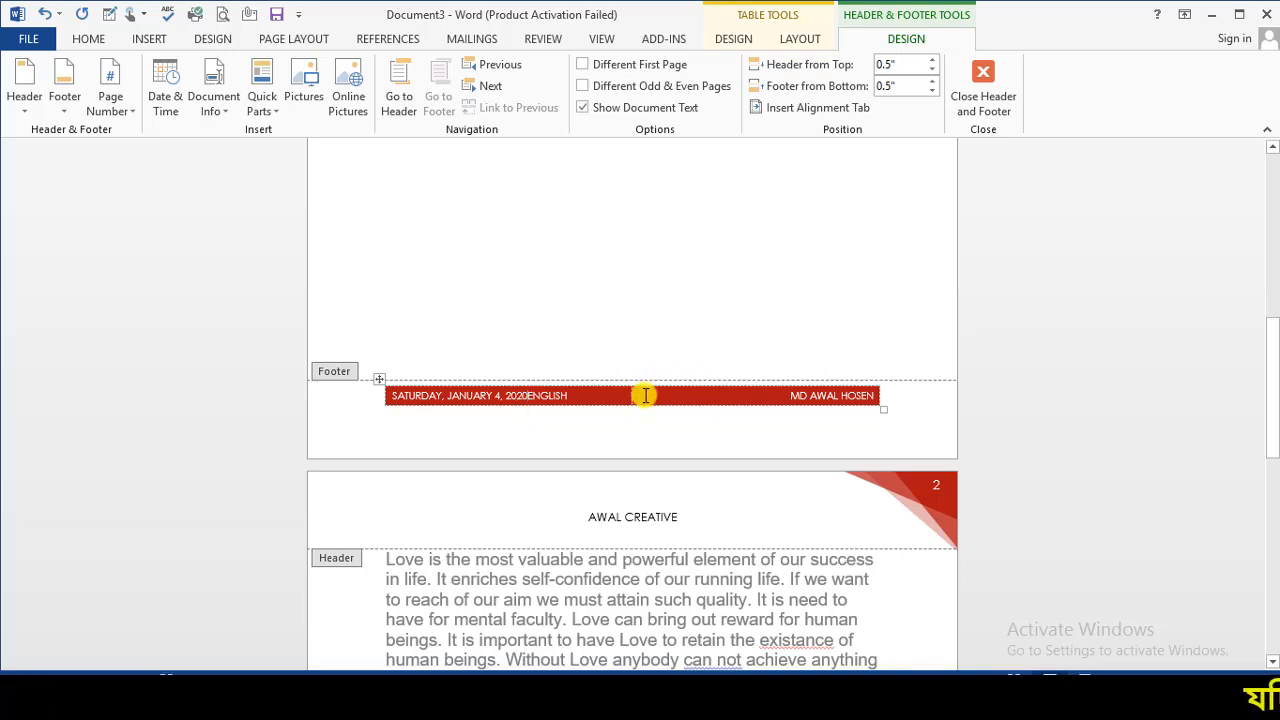
- Replace the red footer bar with the built-in Grid footer
{"action": "left_click", "coordinate": [328, 406]}
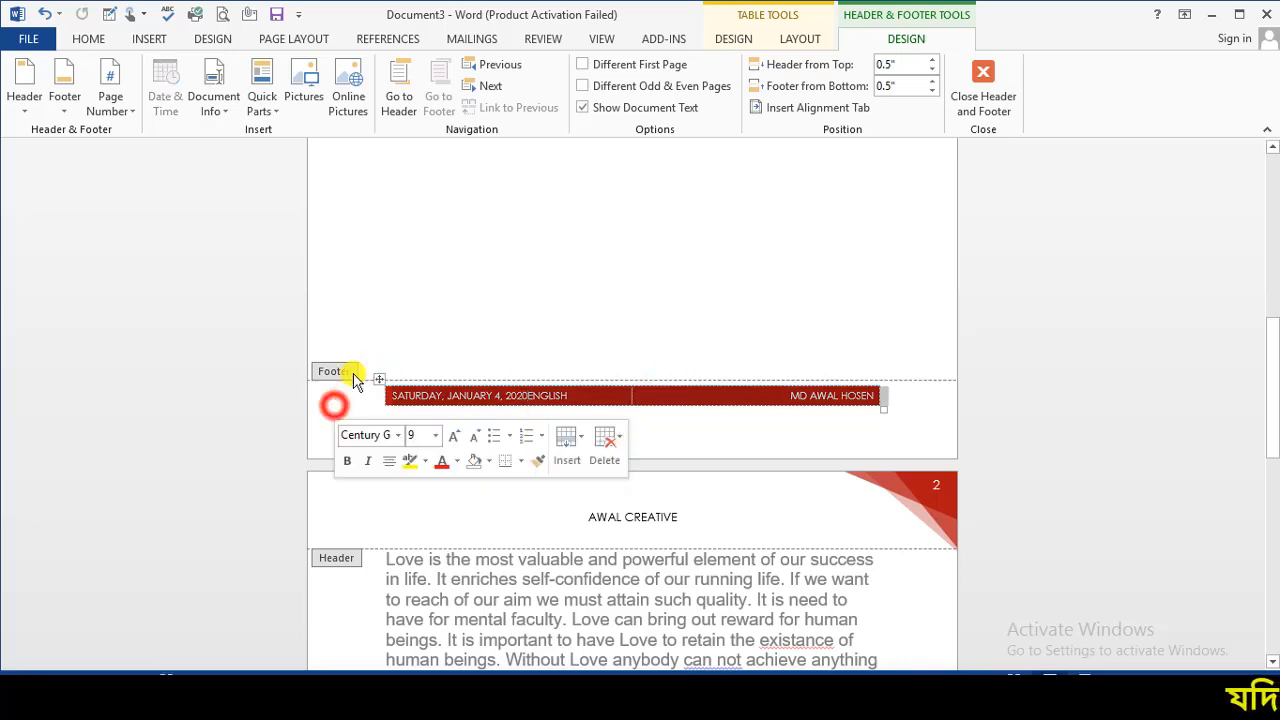
{"action": "left_click", "coordinate": [66, 98]}
{"action": "scroll", "coordinate": [160, 290], "scroll_direction": "down", "scroll_amount": 6}
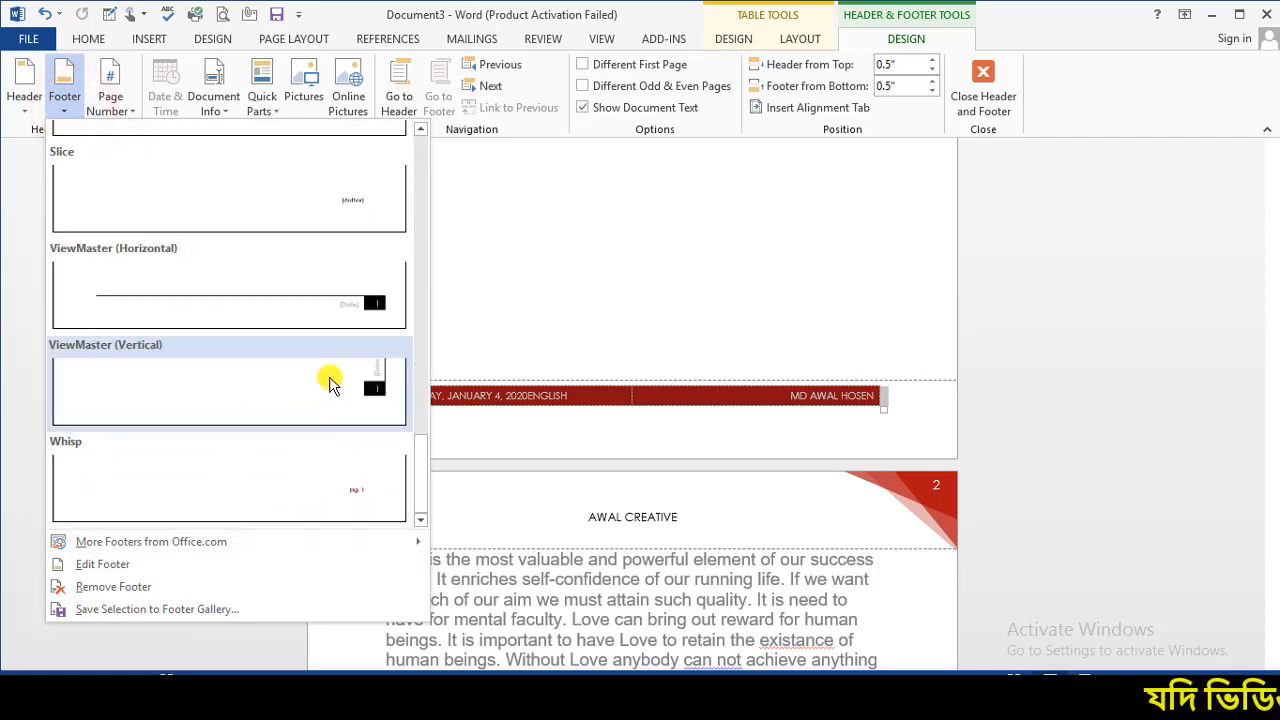
{"action": "scroll", "coordinate": [329, 380], "scroll_direction": "up", "scroll_amount": 3}
{"action": "scroll", "coordinate": [245, 345], "scroll_direction": "down", "scroll_amount": 3}
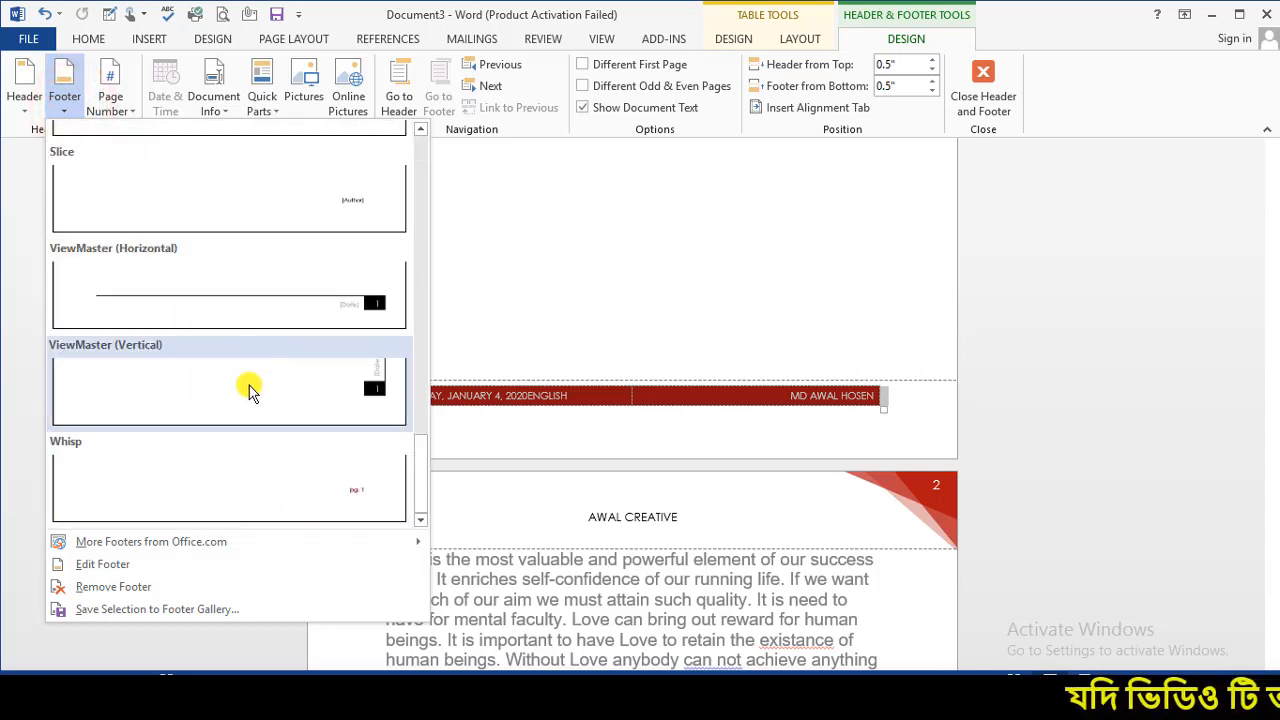
{"action": "scroll", "coordinate": [283, 362], "scroll_direction": "up", "scroll_amount": 5}
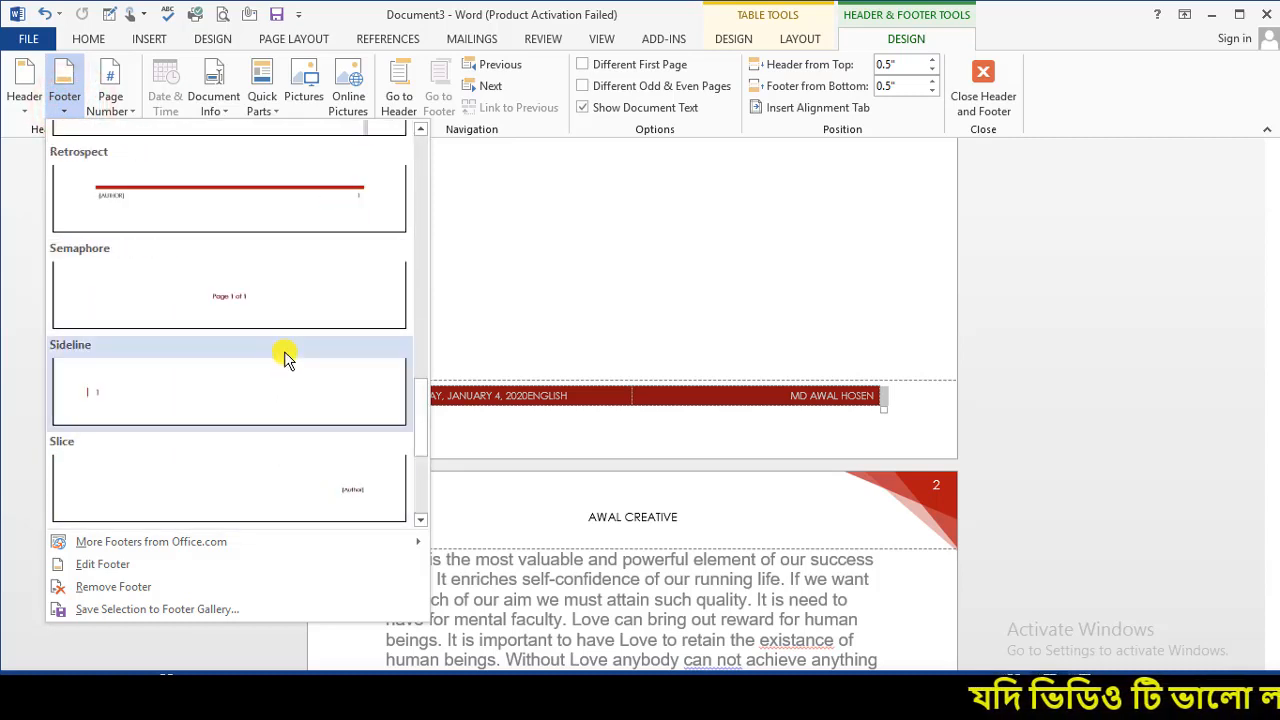
{"action": "left_click", "coordinate": [300, 215]}
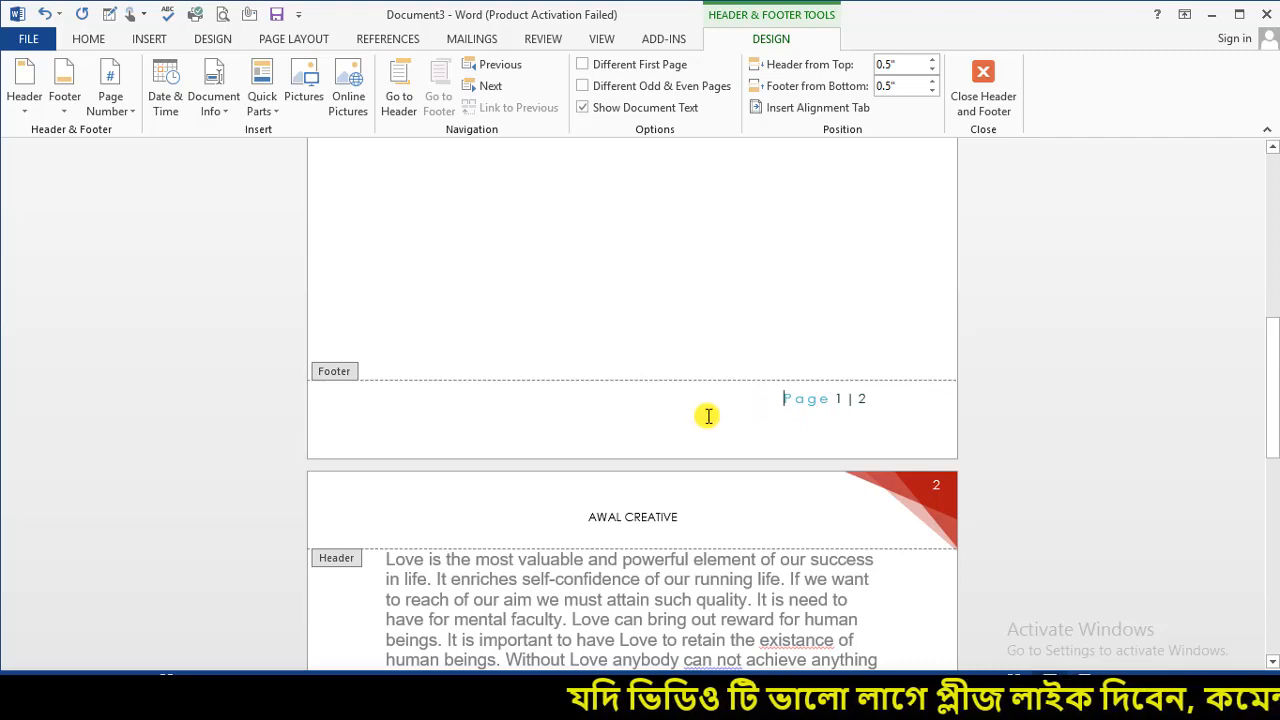
- Insert the date before the page number in the footer, using the long format Saturday, January 4, 2020
{"action": "left_click", "coordinate": [168, 95]}
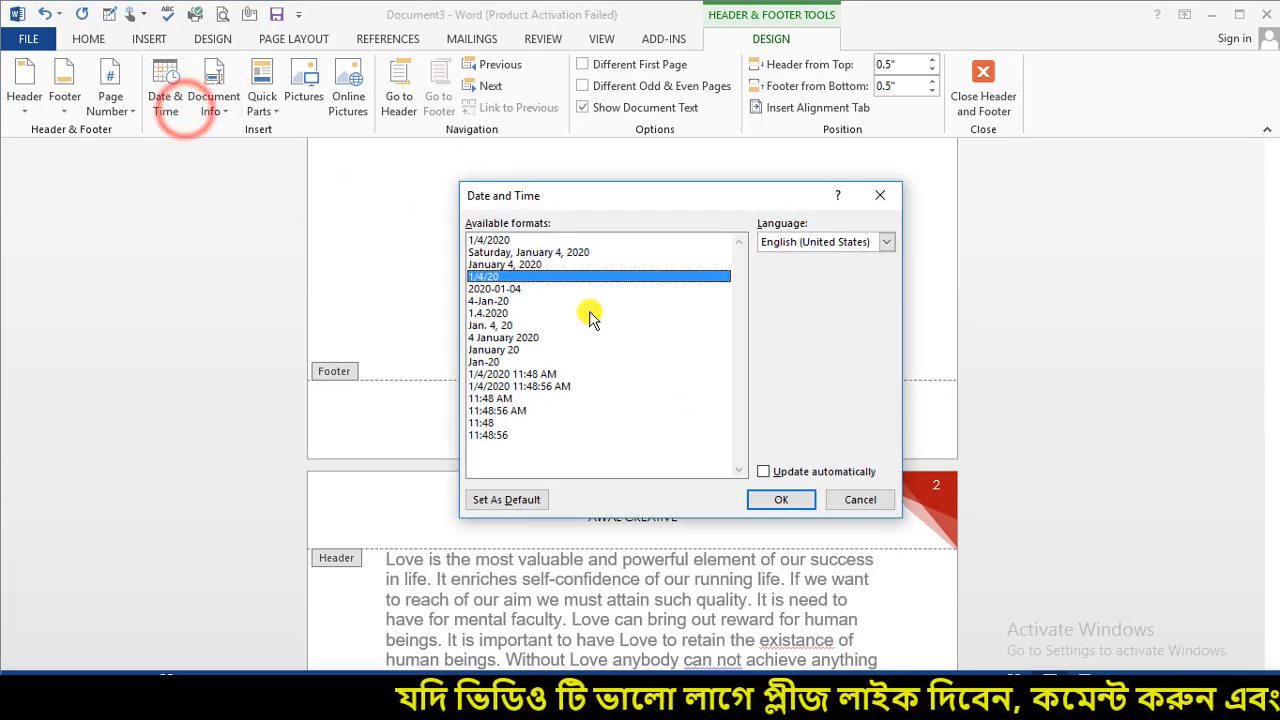
{"action": "left_click", "coordinate": [515, 252]}
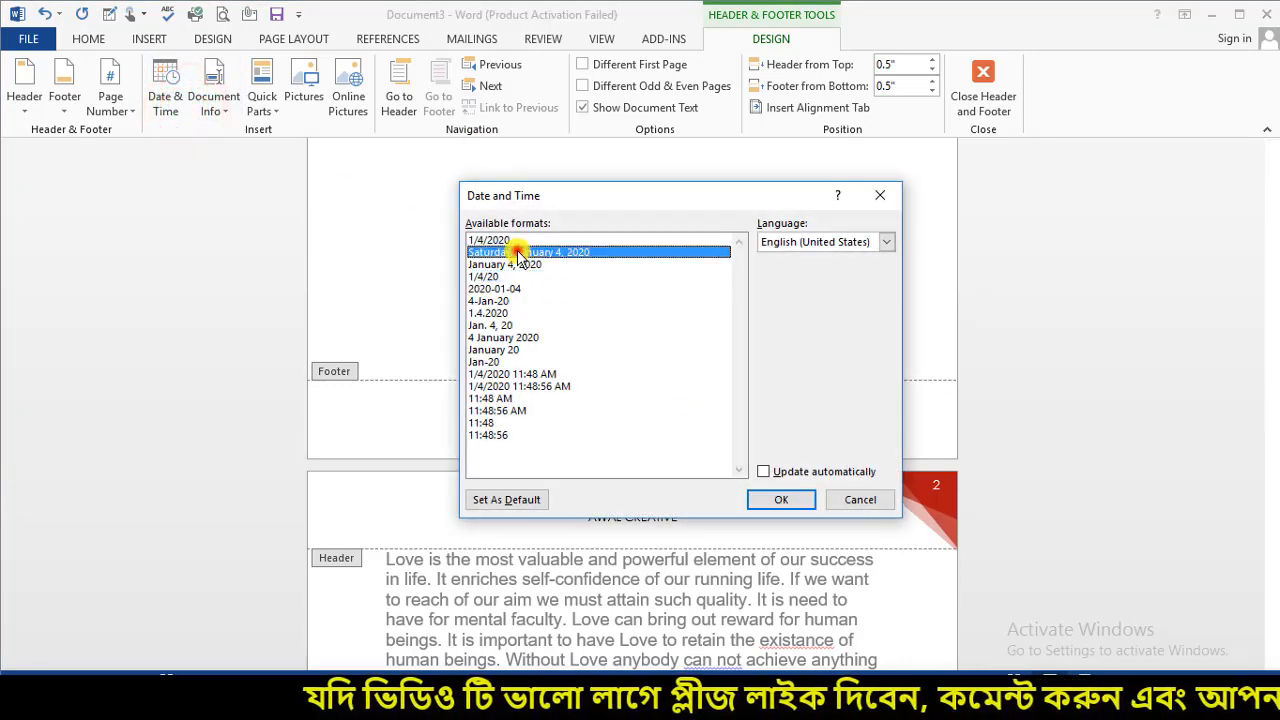
{"action": "left_click", "coordinate": [778, 498]}
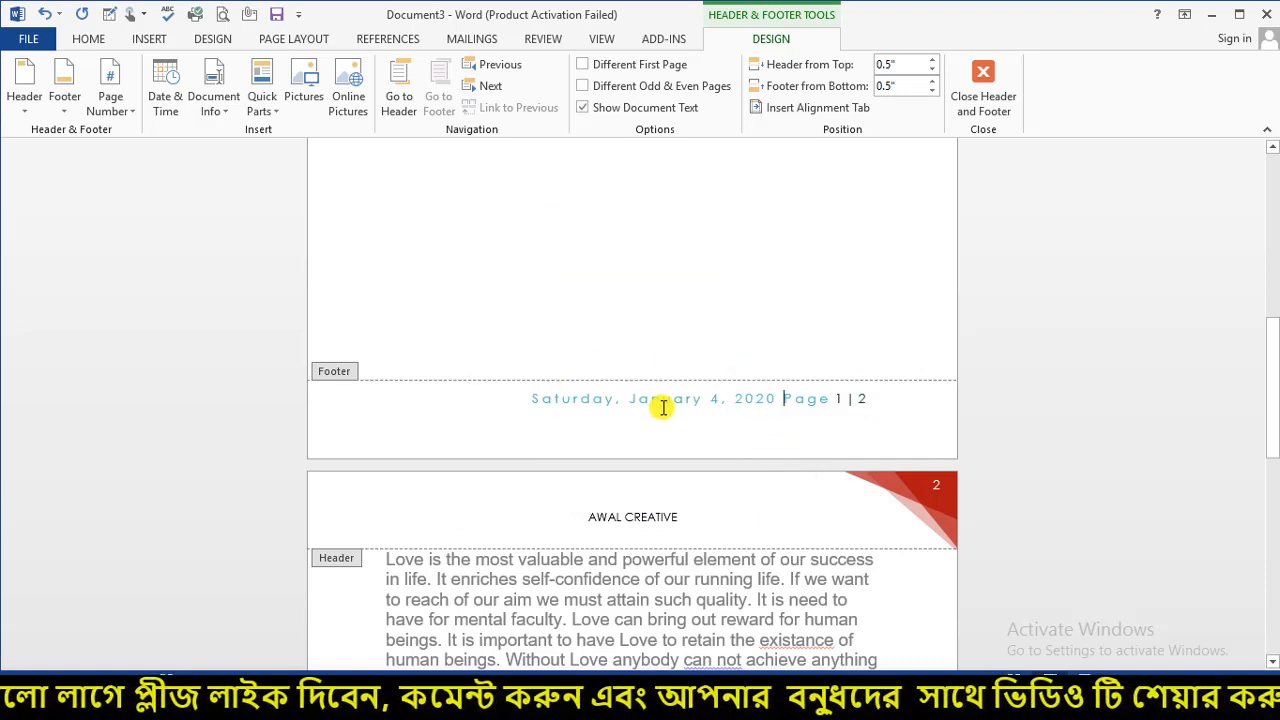
- Insert the date before AWAL CREATIVE in the page header, using the format January 4, 2020
{"action": "scroll", "coordinate": [662, 400], "scroll_direction": "up", "scroll_amount": 1}
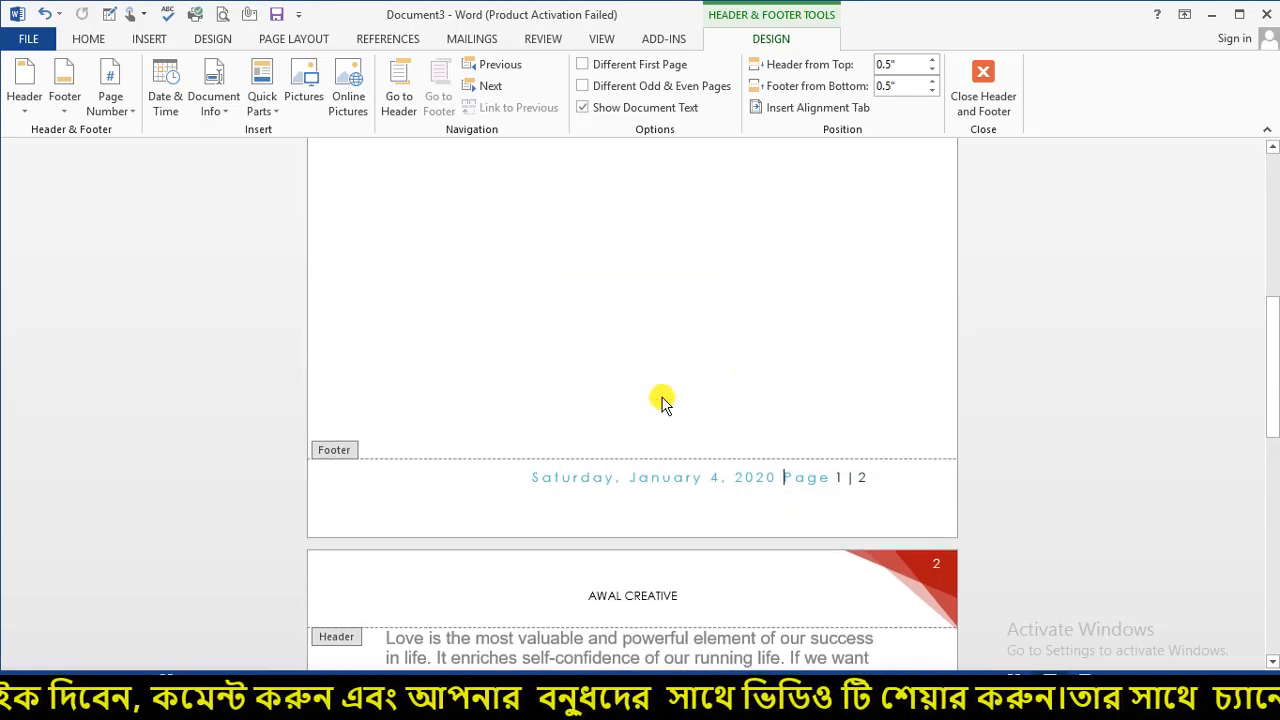
{"action": "scroll", "coordinate": [670, 516], "scroll_direction": "up", "scroll_amount": 6}
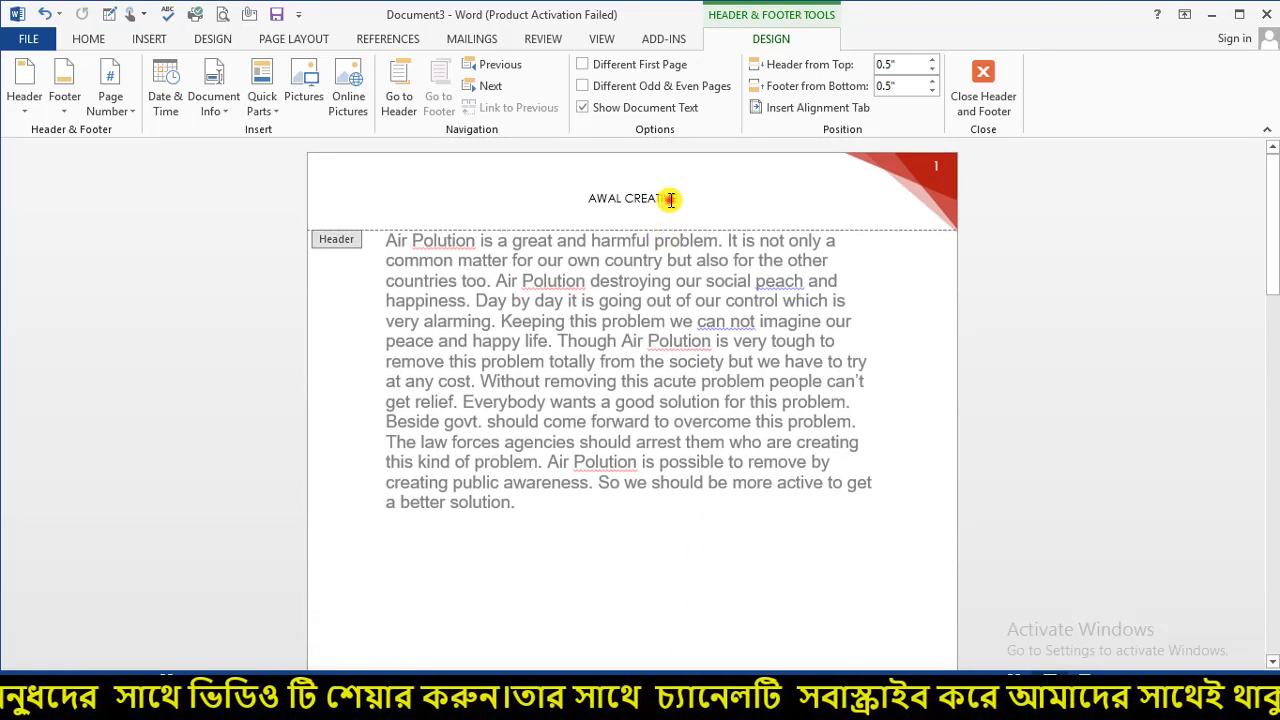
{"action": "left_click", "coordinate": [670, 199]}
{"action": "left_click", "coordinate": [587, 198]}
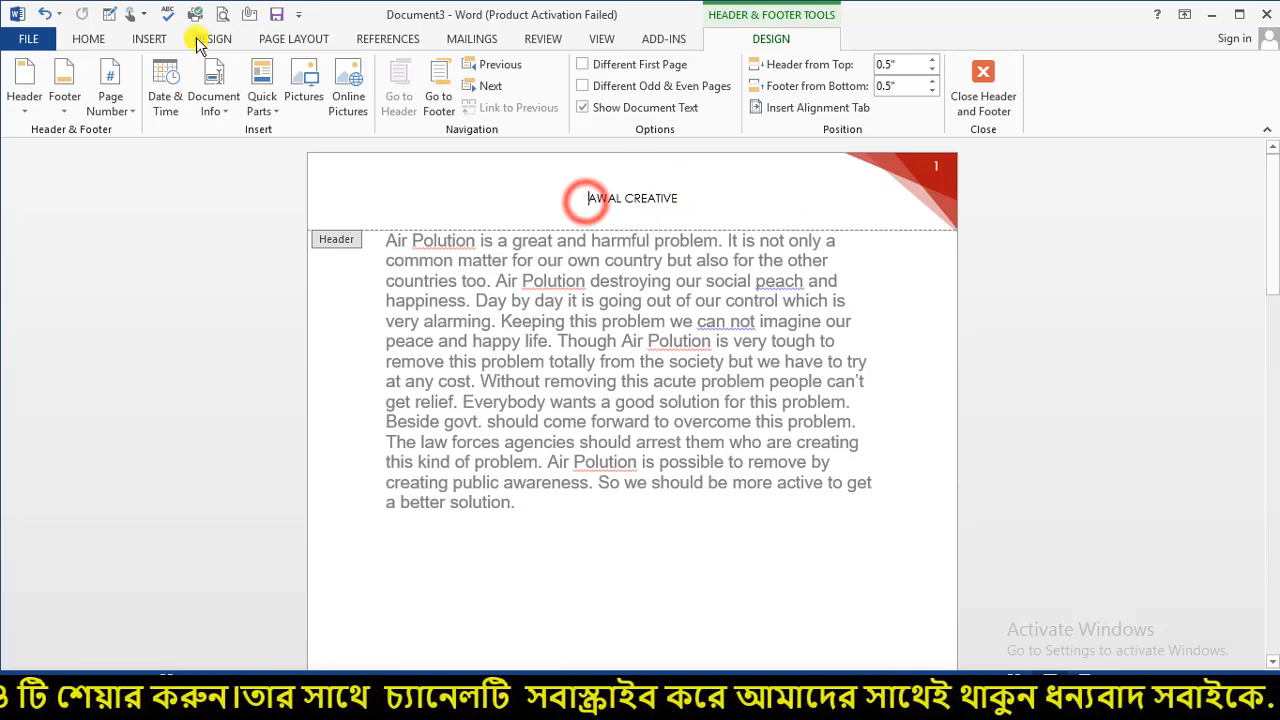
{"action": "left_click", "coordinate": [160, 108]}
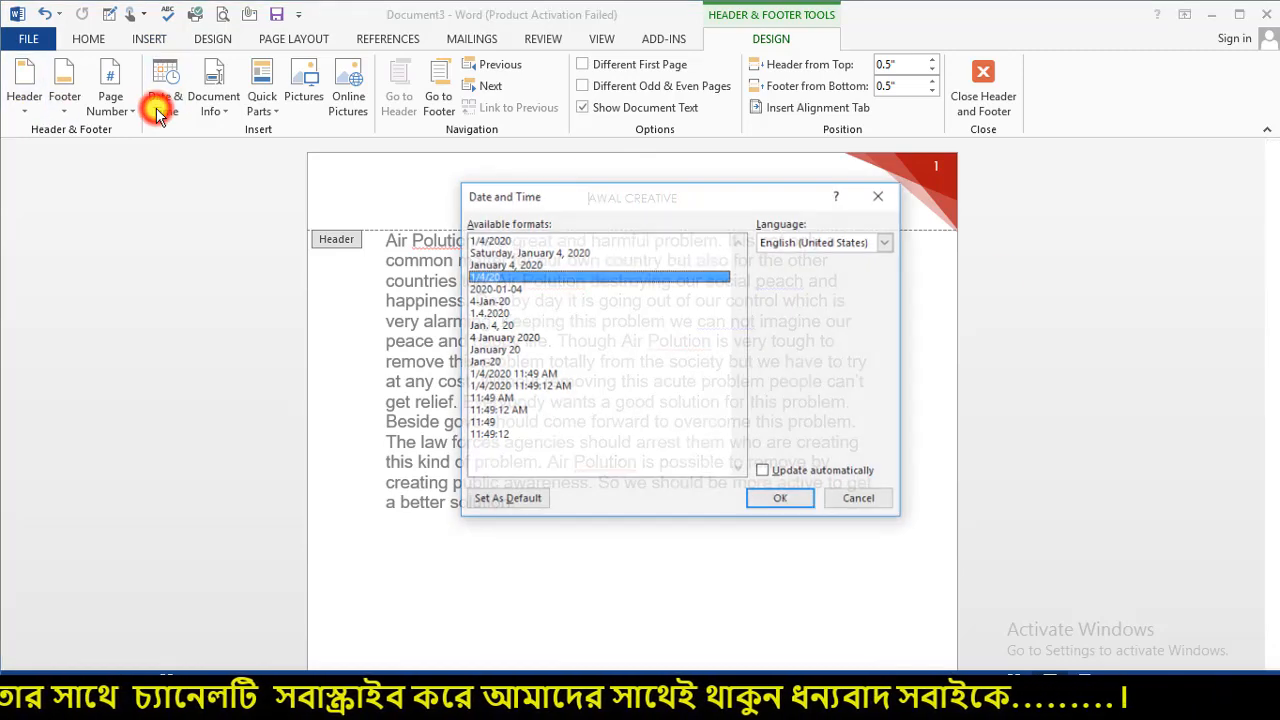
{"action": "left_click", "coordinate": [493, 265]}
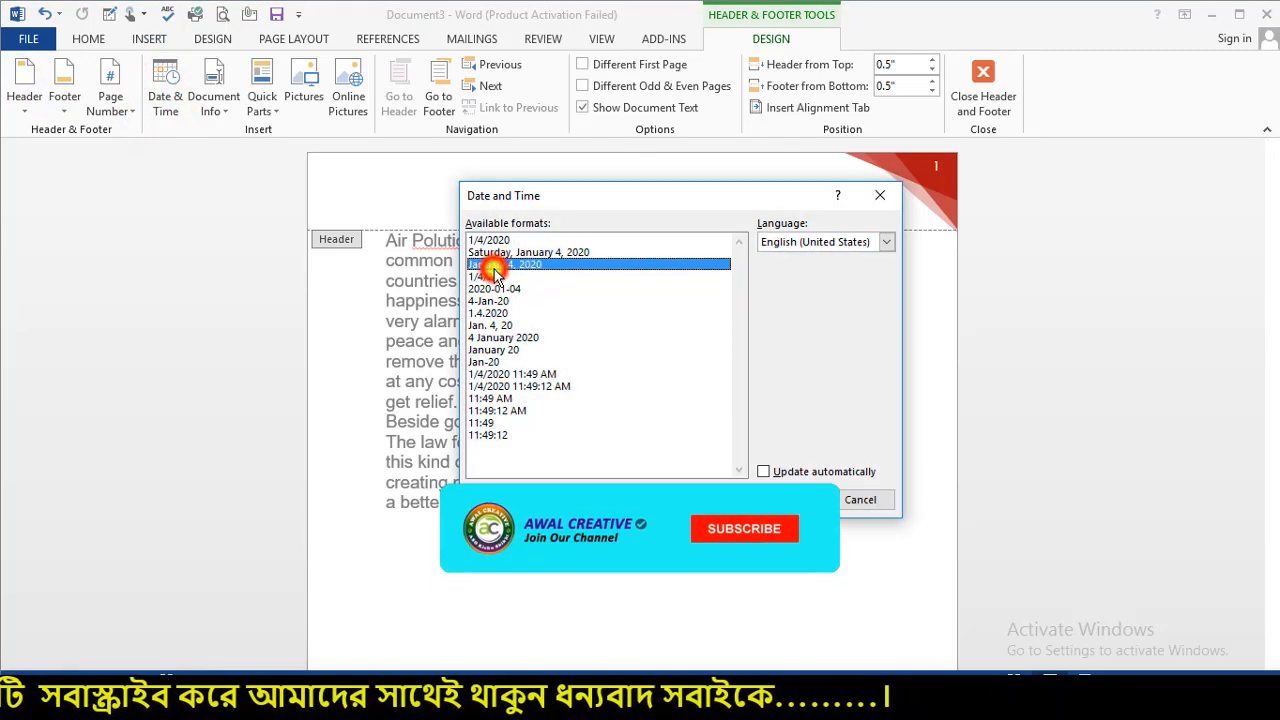
{"action": "left_click", "coordinate": [786, 498]}
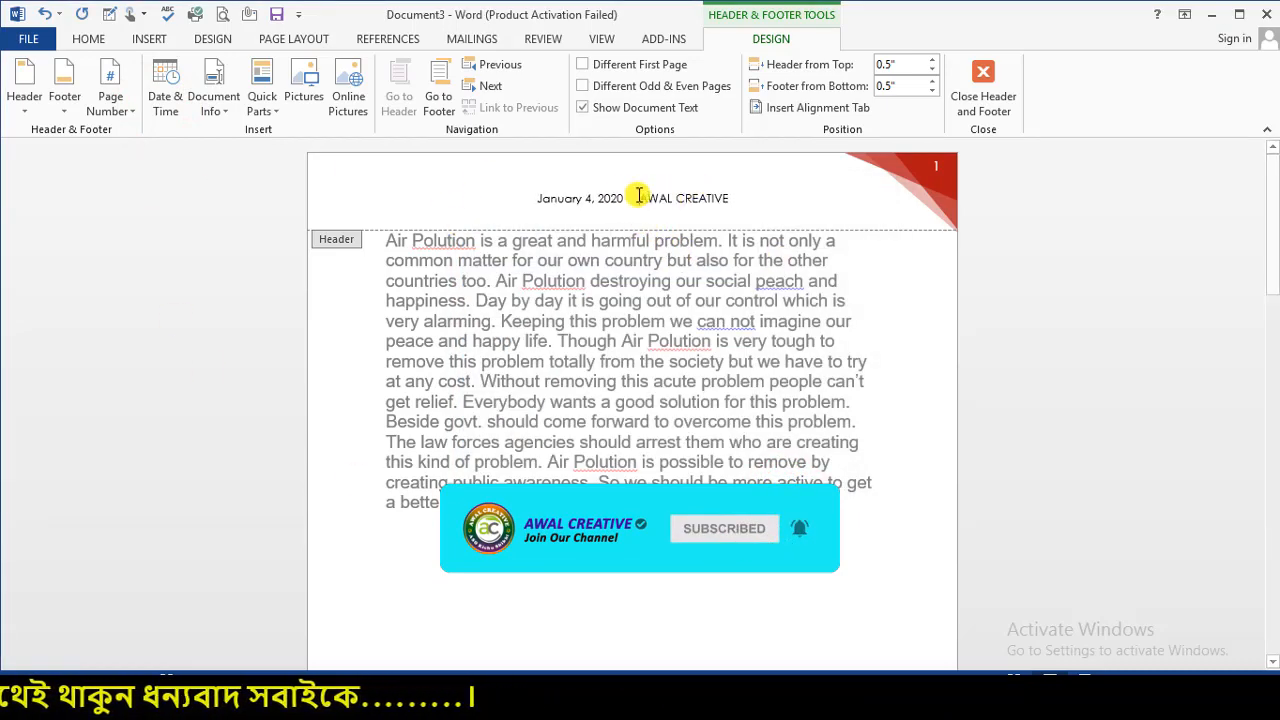
- Examine the available date and time formats and the document information fields that can go into the header
{"action": "left_click", "coordinate": [168, 108]}
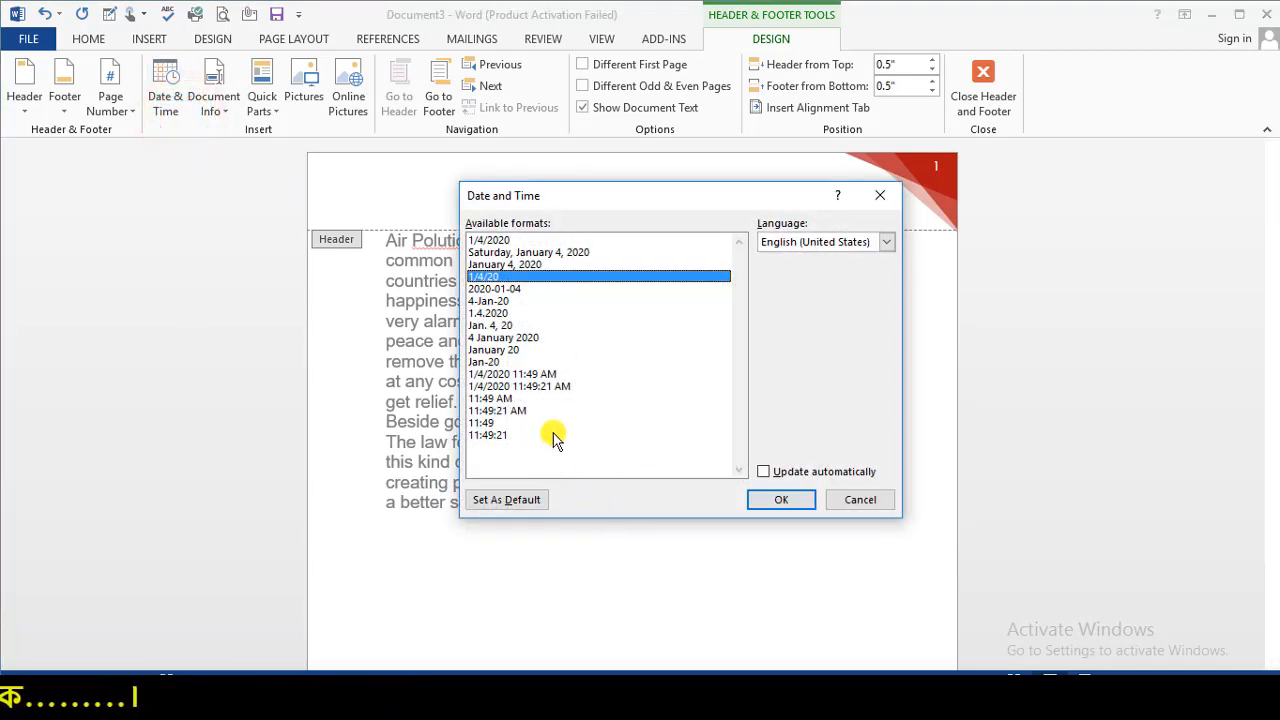
{"action": "left_click", "coordinate": [880, 197]}
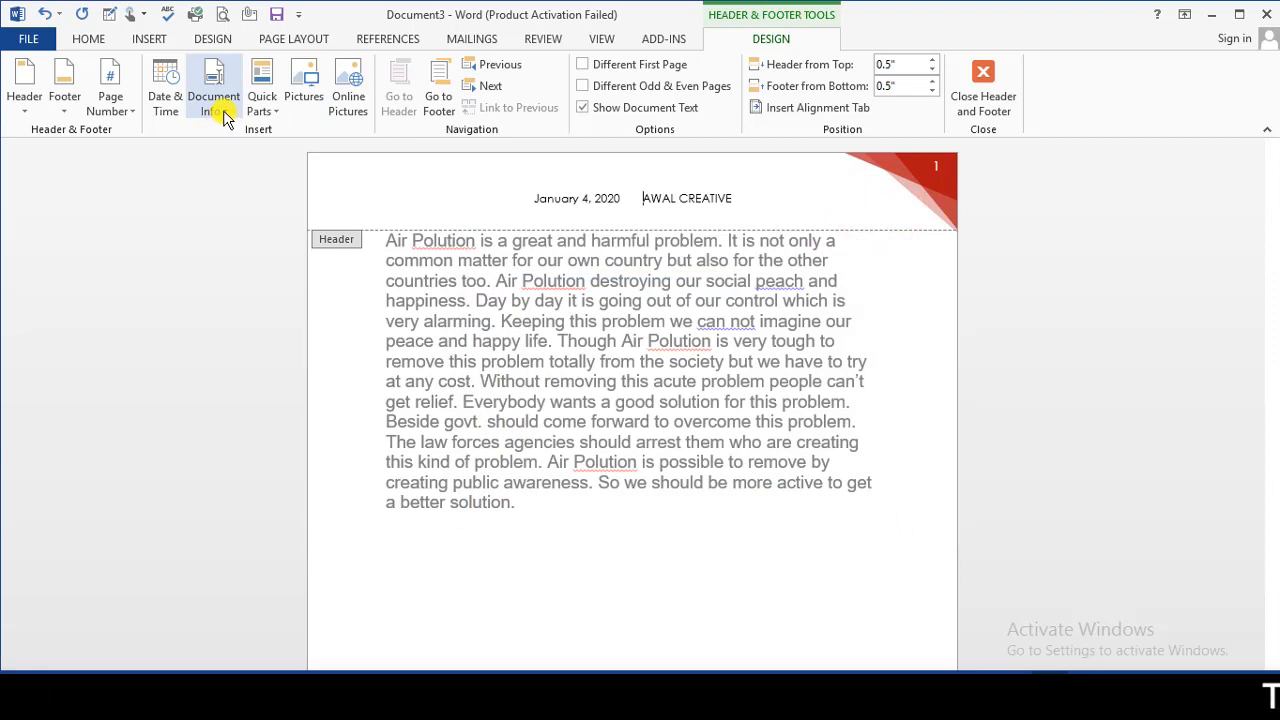
{"action": "left_click", "coordinate": [223, 110]}
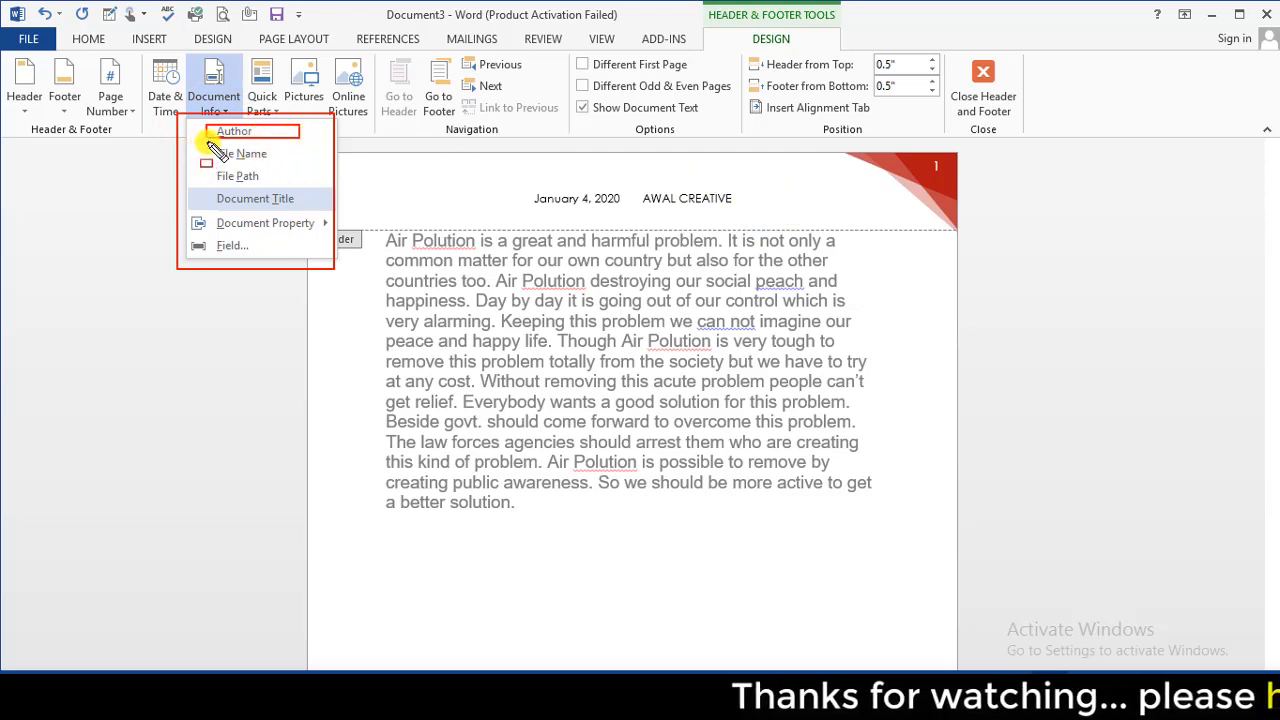
{"action": "left_click_drag", "start_coordinate": [206, 144], "coordinate": [289, 164]}
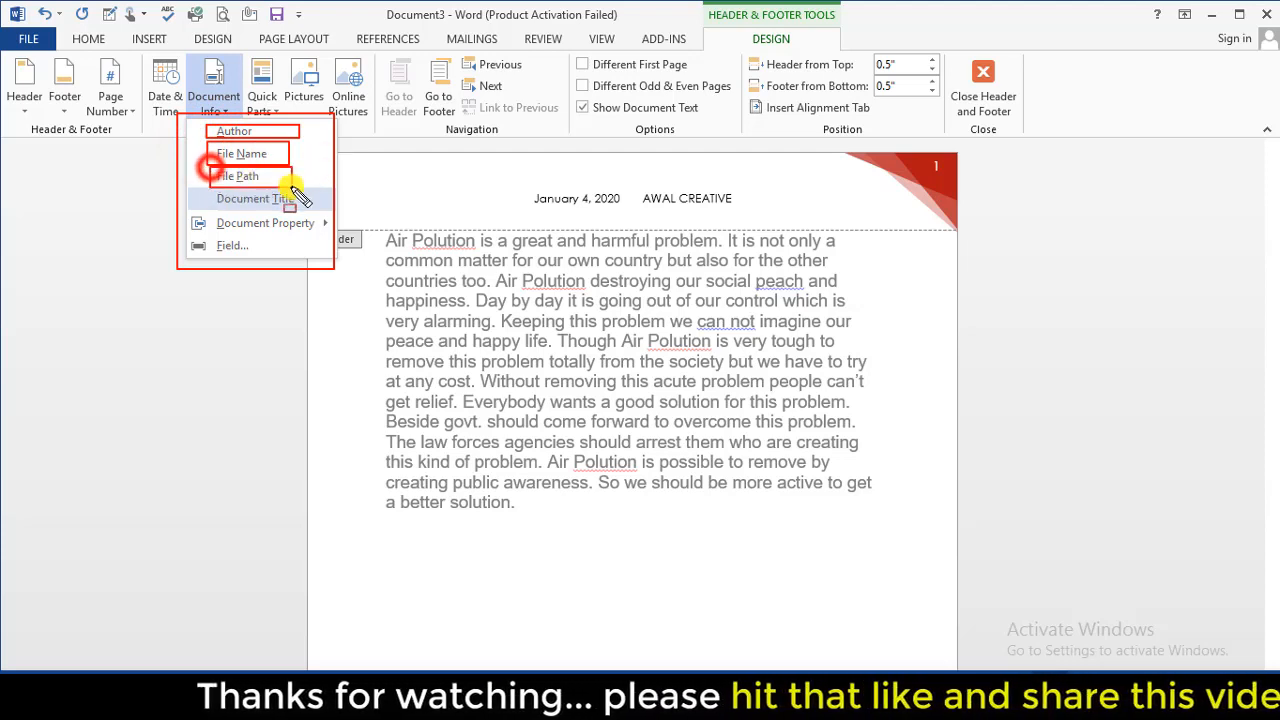
{"action": "left_click_drag", "start_coordinate": [210, 167], "coordinate": [292, 186]}
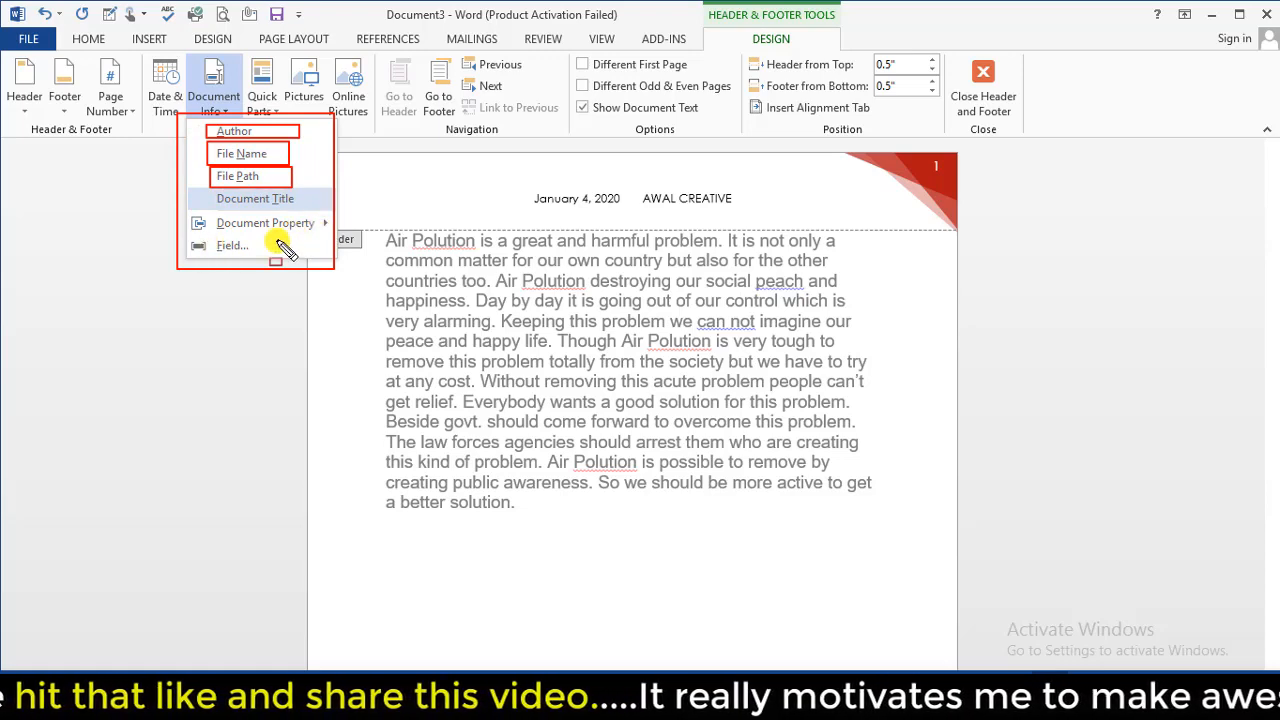
{"action": "key", "text": "Escape"}
- Insert the Author property between the date and AWAL CREATIVE in the header, separated from both by spaces
{"action": "left_click", "coordinate": [219, 106]}
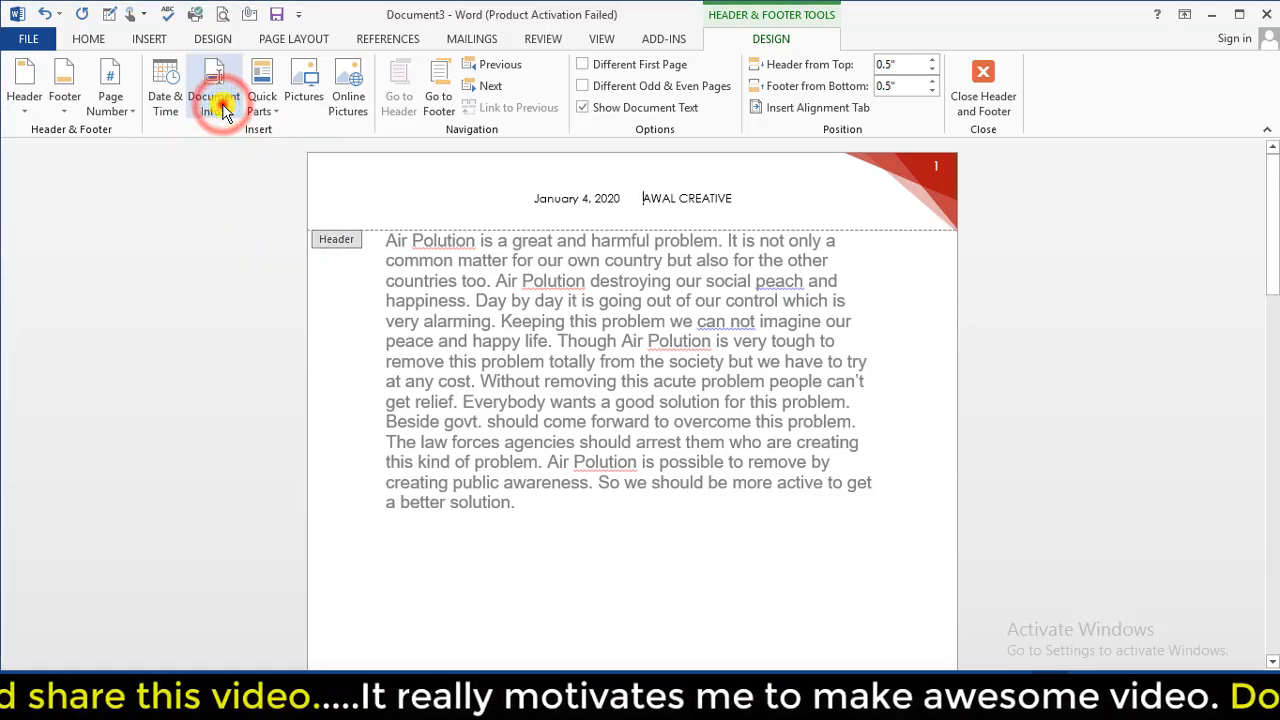
{"action": "left_click", "coordinate": [231, 136]}
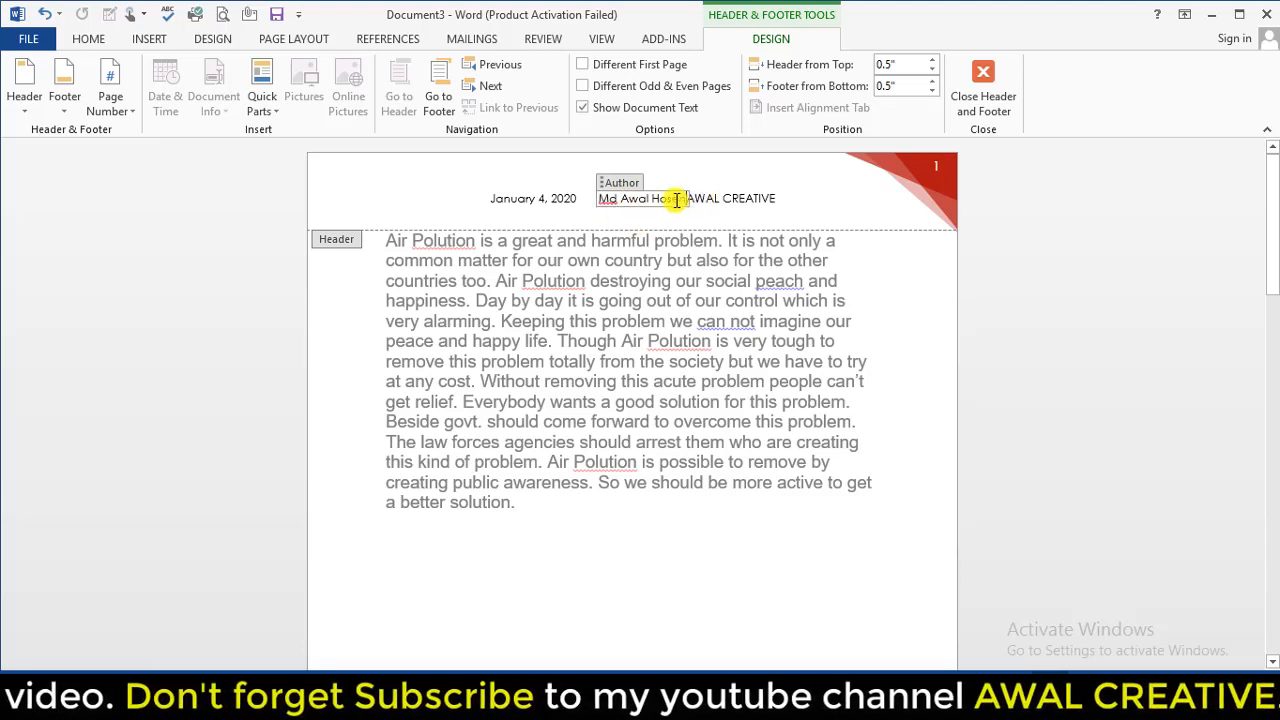
{"action": "left_click", "coordinate": [617, 197]}
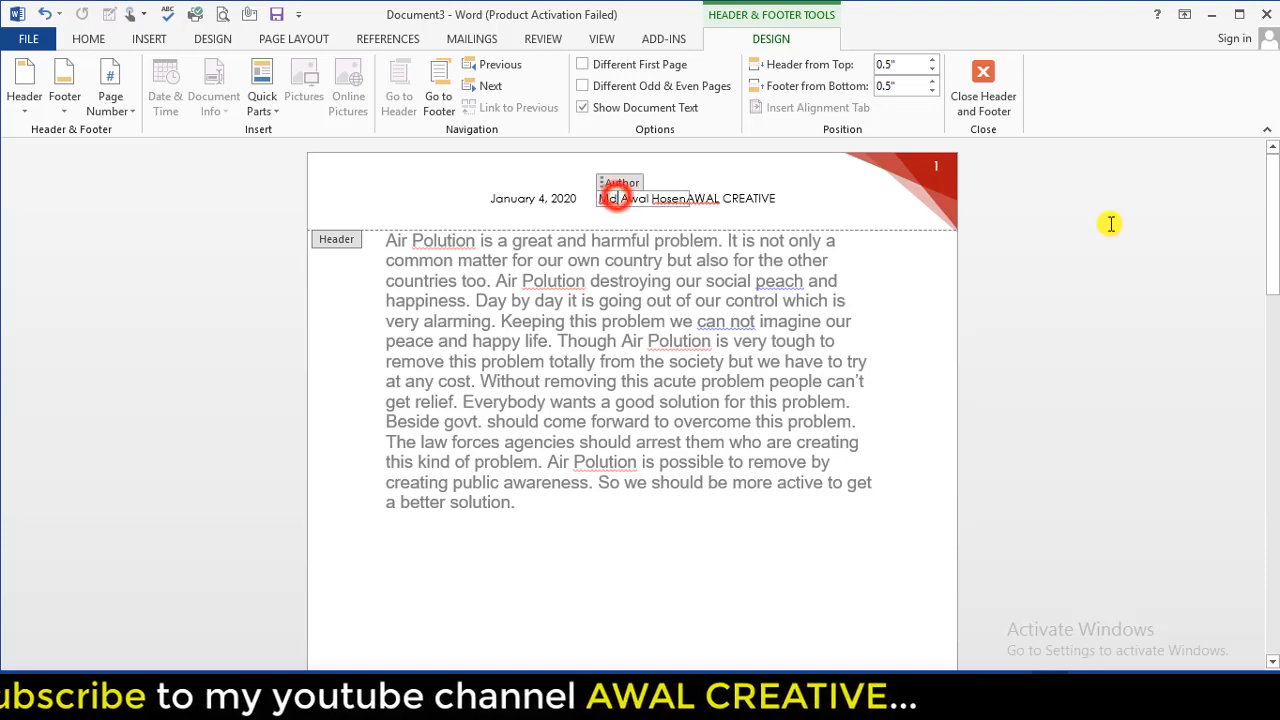
{"action": "left_click", "coordinate": [690, 198]}
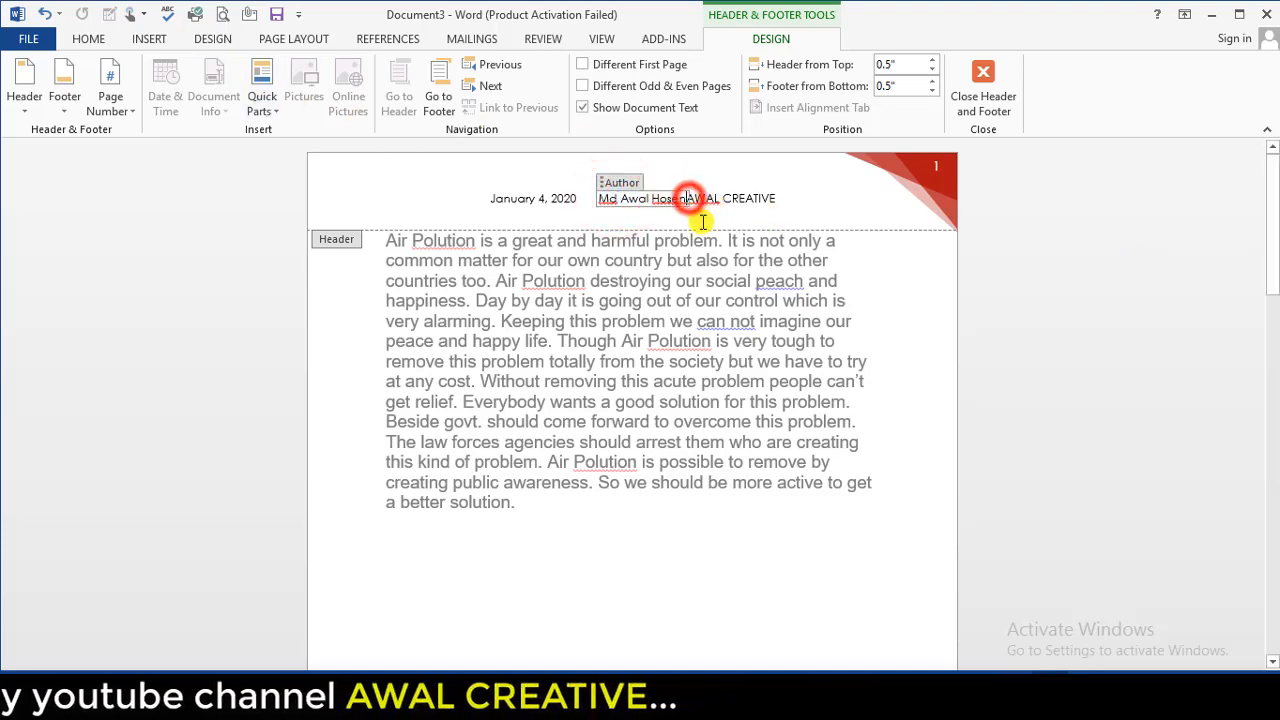
{"action": "left_click", "coordinate": [600, 179]}
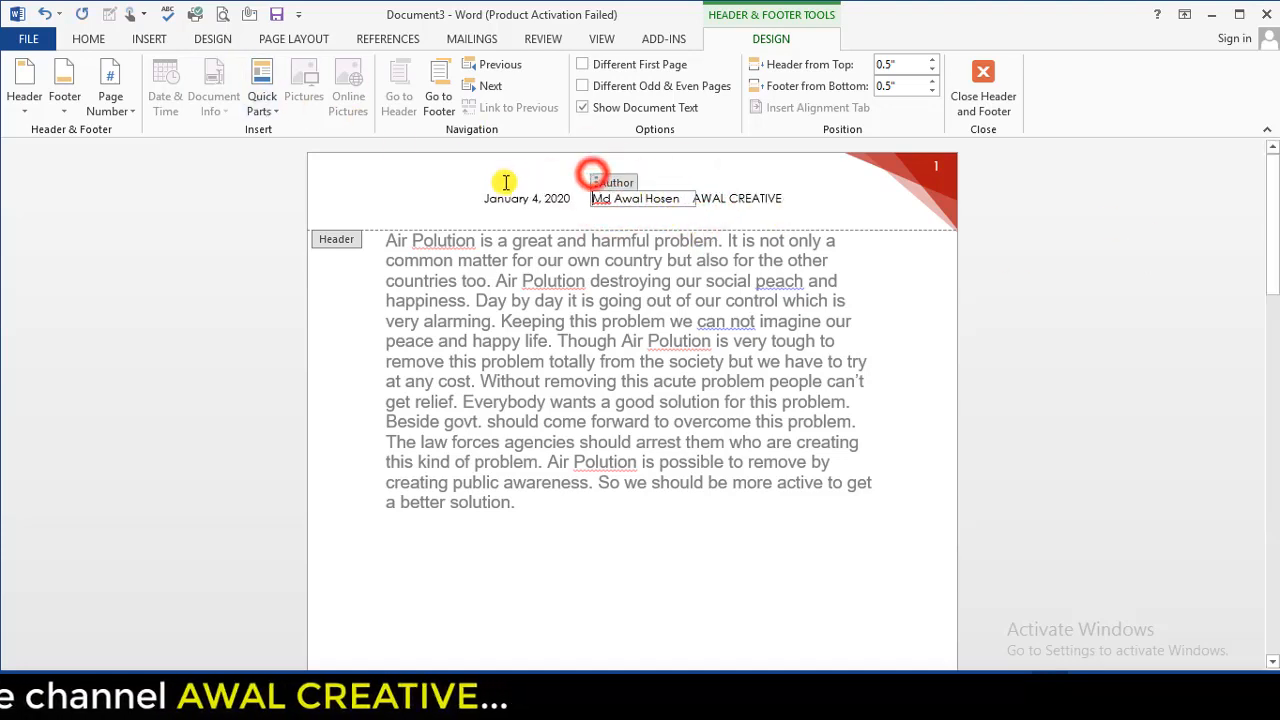
- Insert the file name field within the AWAL CREATIVE text of the header
{"action": "left_click", "coordinate": [766, 200]}
{"action": "left_click", "coordinate": [213, 100]}
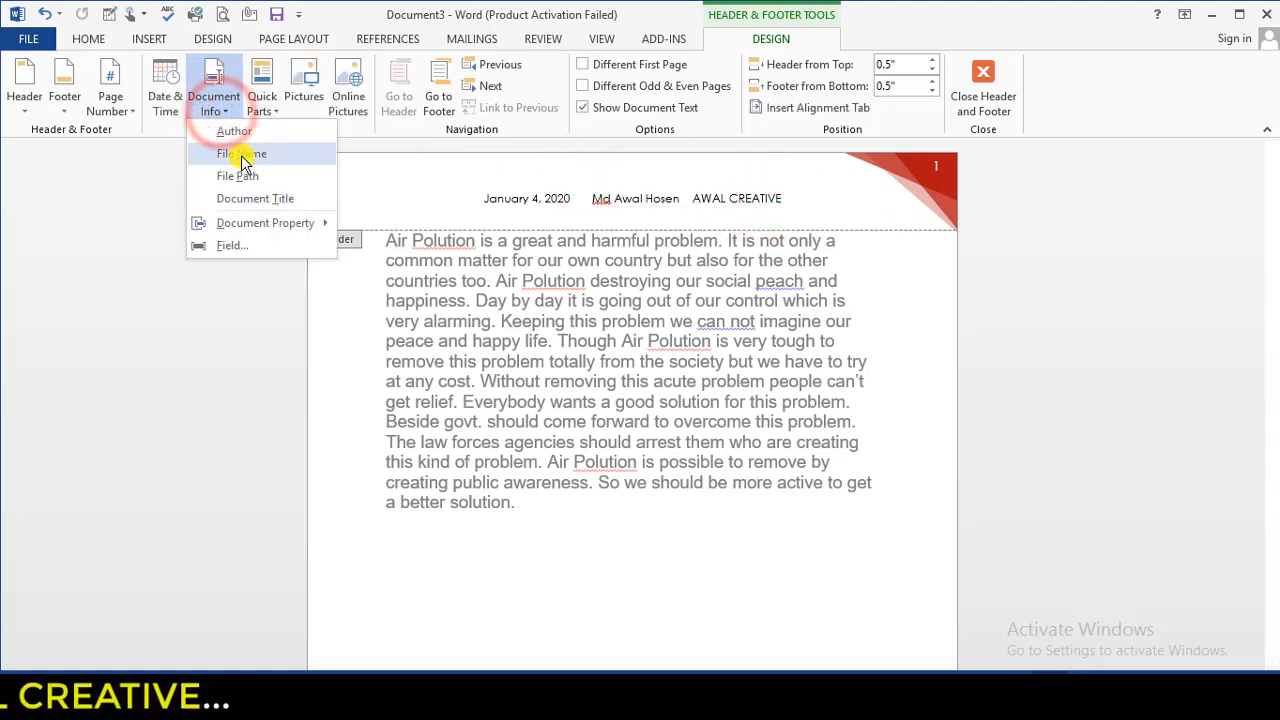
{"action": "left_click", "coordinate": [242, 155]}
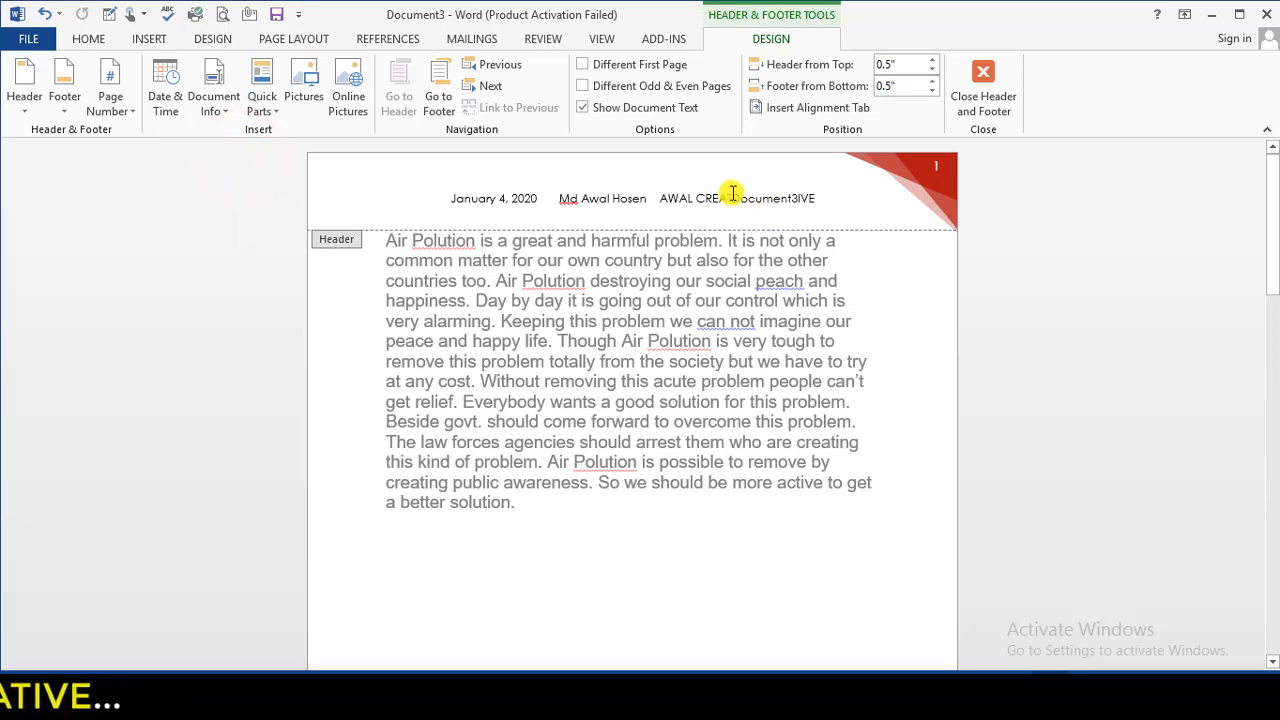
- Delete the file name text from the middle of AWAL CREATIVE in the header
{"action": "left_click_drag", "start_coordinate": [733, 193], "coordinate": [772, 208]}
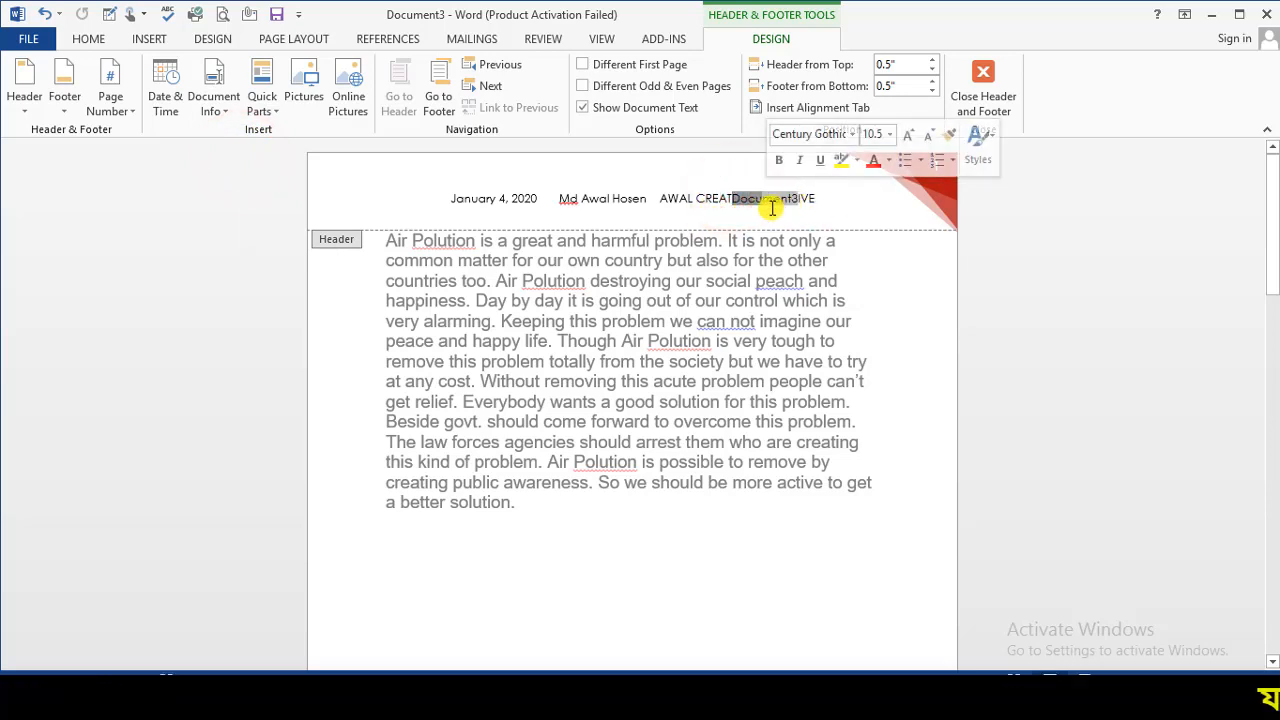
{"action": "key", "text": "Delete"}
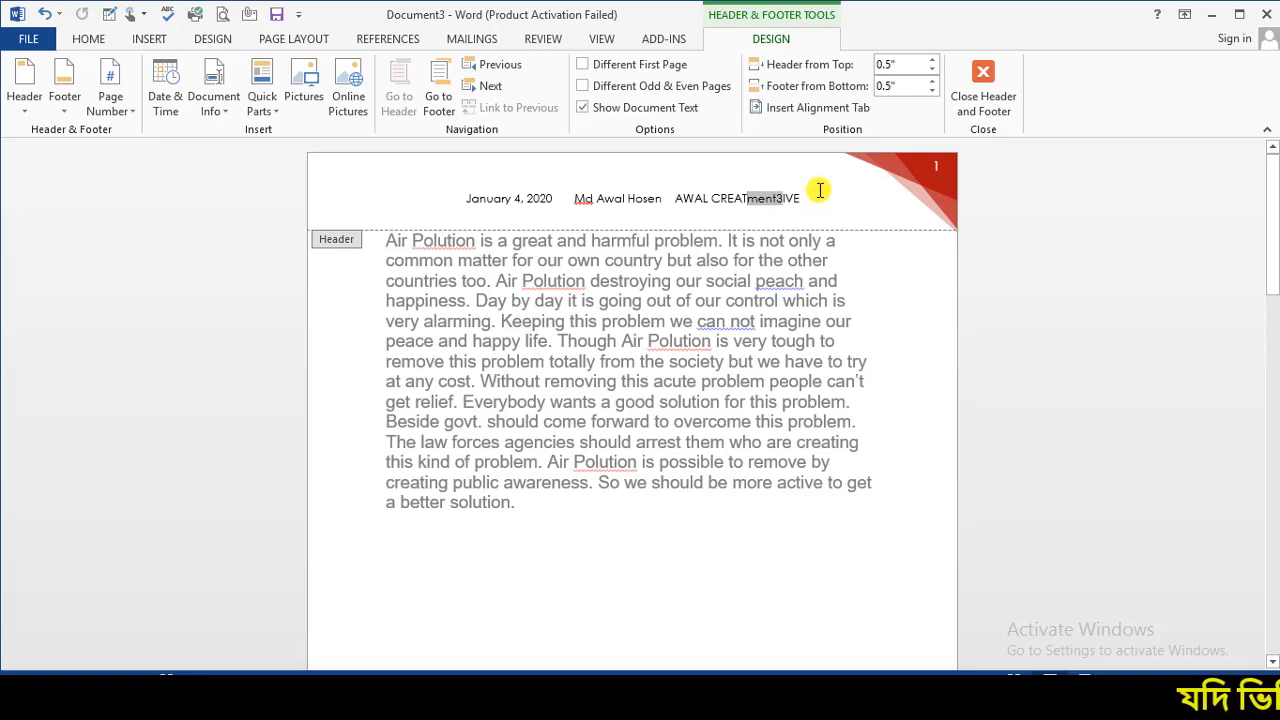
{"action": "key", "text": "Delete"}
{"action": "key", "text": "Delete"}
{"action": "key", "text": "Delete"}
{"action": "key", "text": "Delete"}
{"action": "key", "text": "Delete"}
{"action": "key", "text": "Delete"}
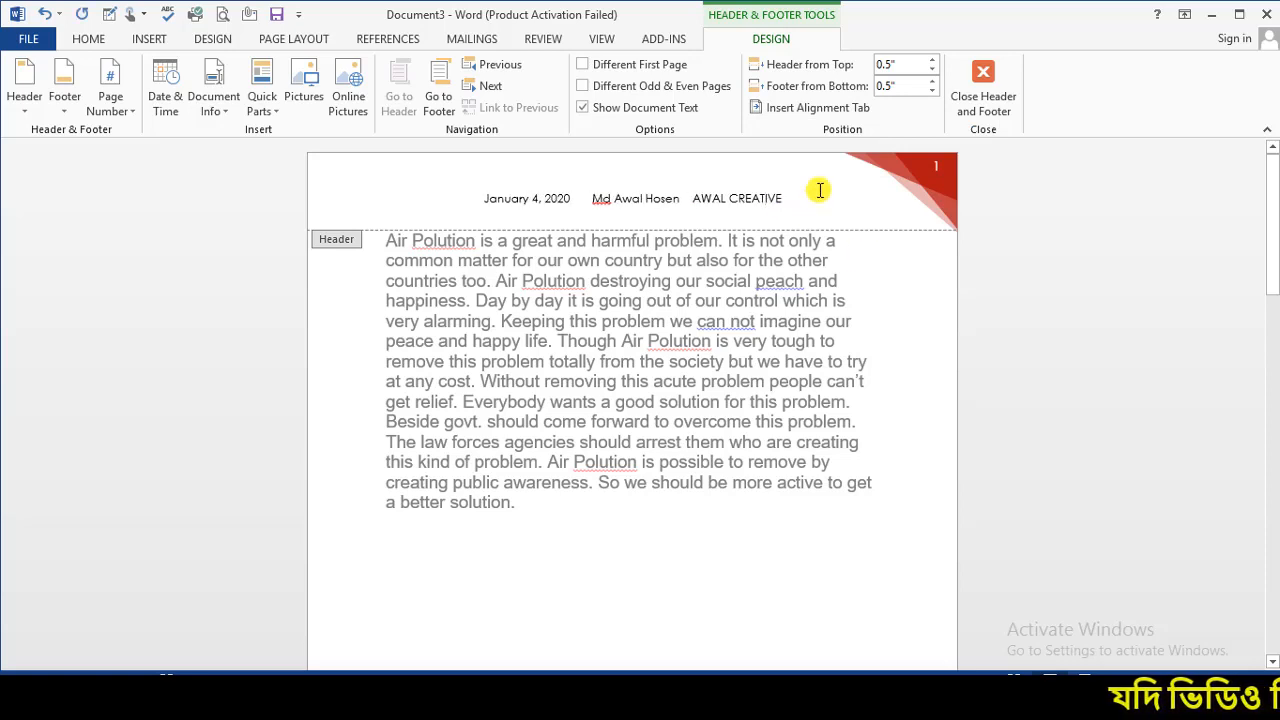
- Insert the file path field after AWAL CREATIVE in the header, and delete it again
{"action": "left_click", "coordinate": [805, 199]}
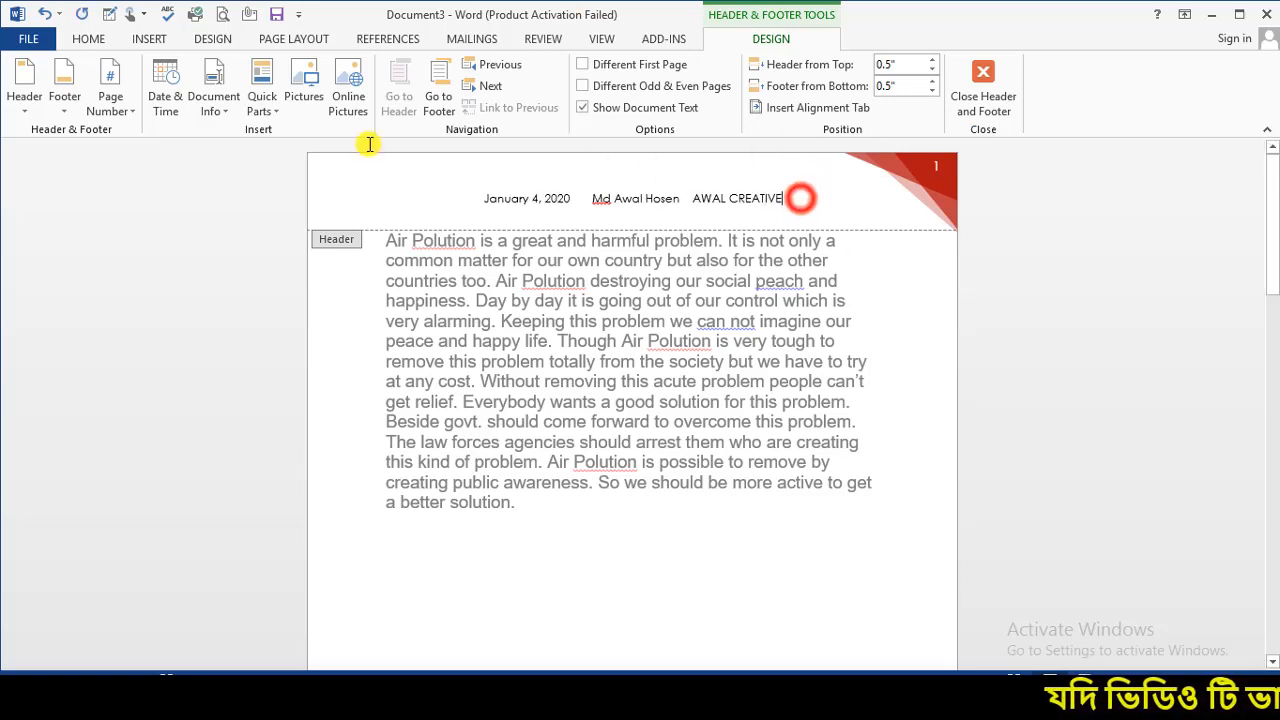
{"action": "left_click", "coordinate": [212, 104]}
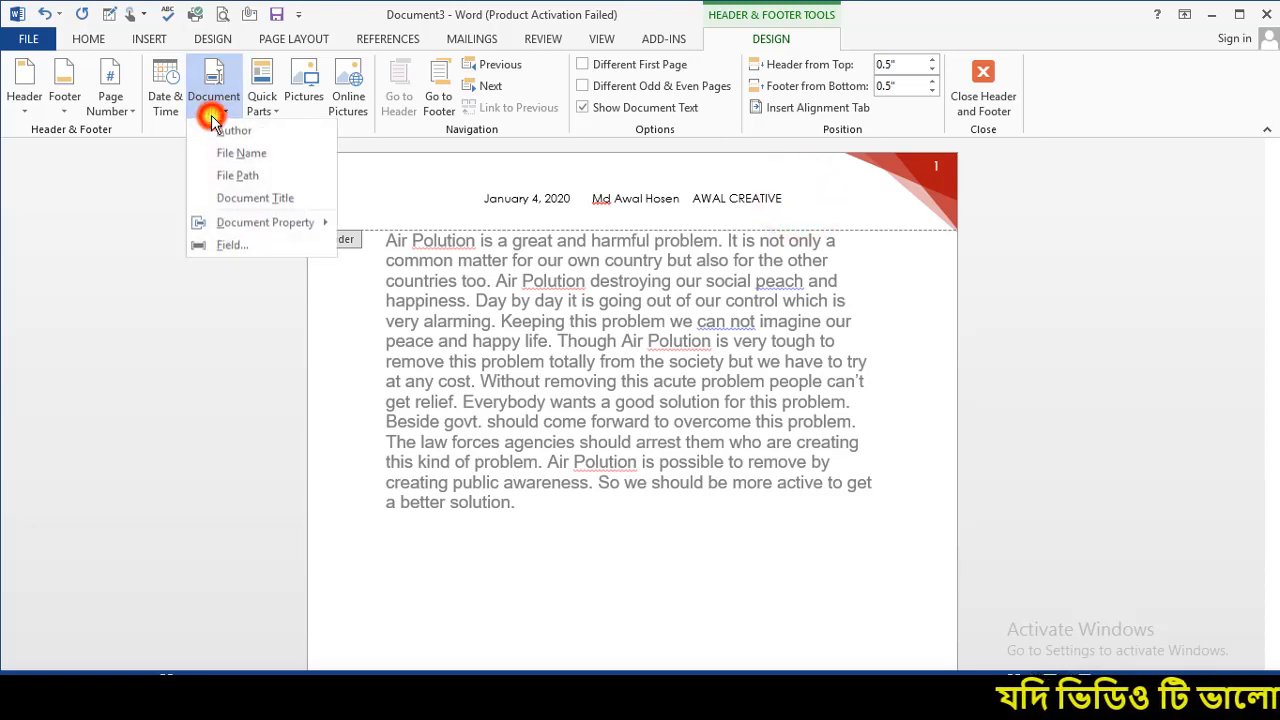
{"action": "left_click", "coordinate": [237, 176]}
{"action": "left_click_drag", "start_coordinate": [750, 198], "coordinate": [820, 195]}
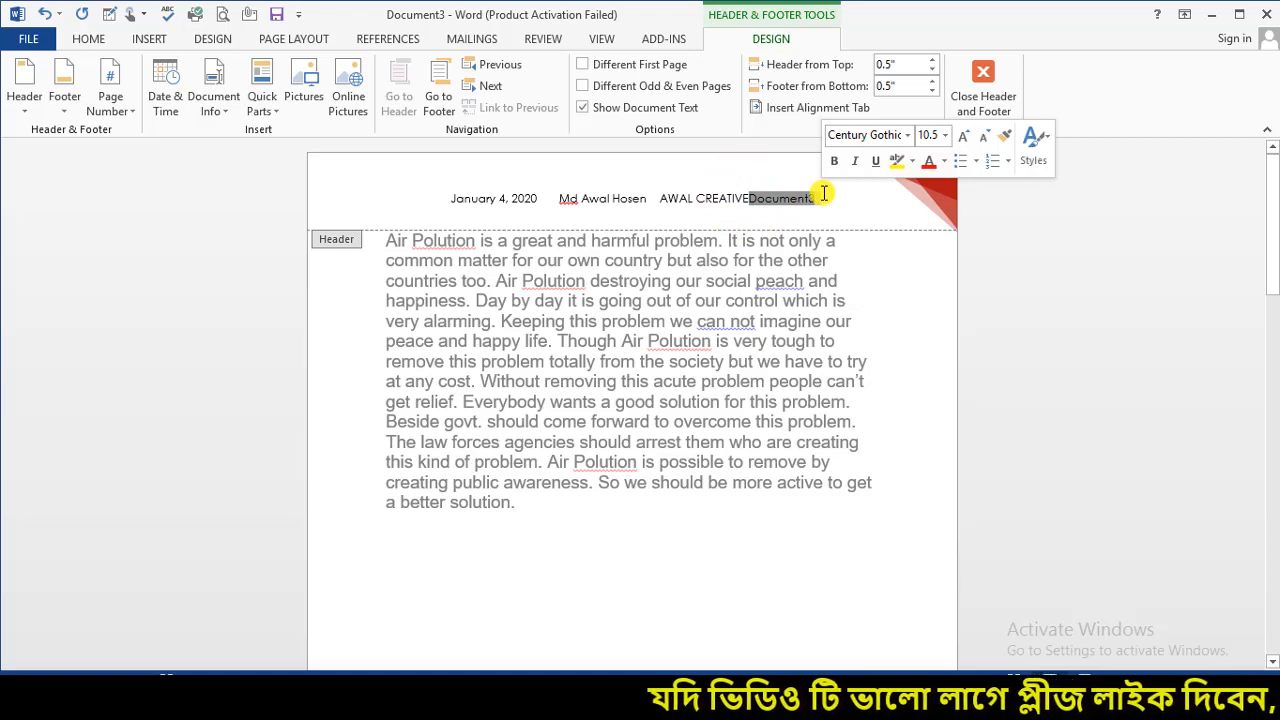
{"action": "key", "text": "Delete"}
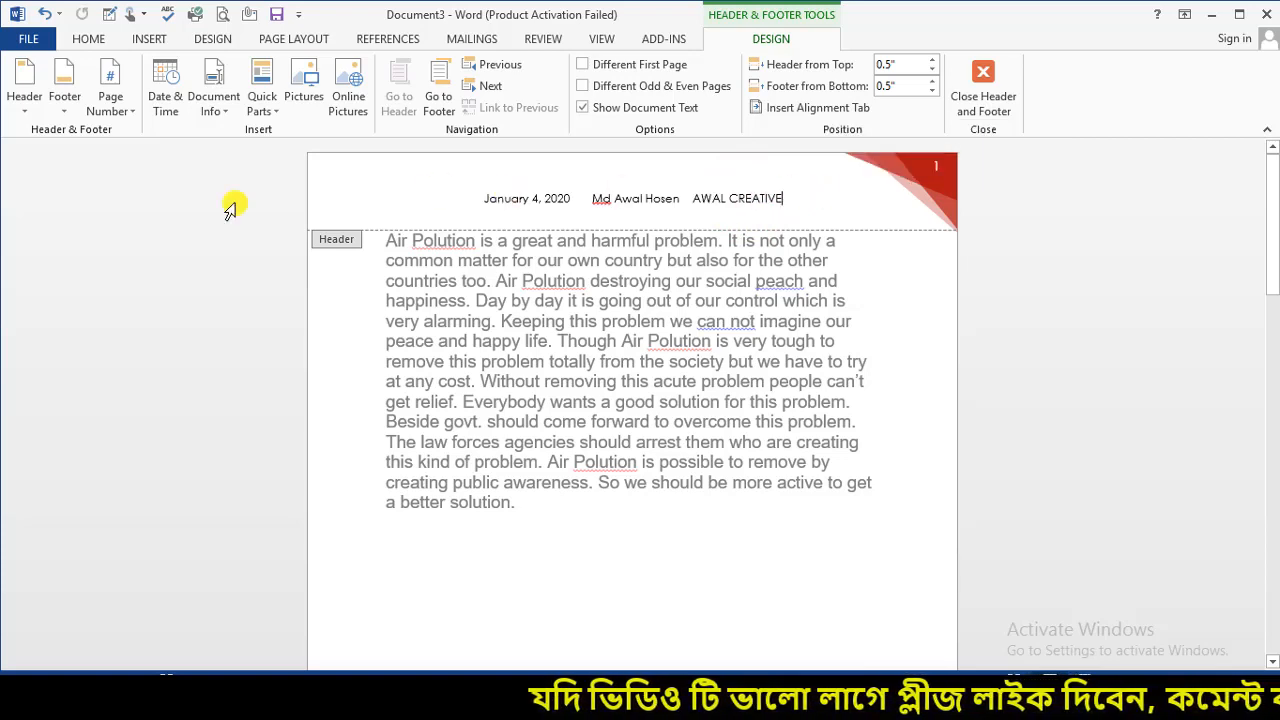
- Insert the Category document property after AWAL CREATIVE in the header
{"action": "left_click", "coordinate": [212, 106]}
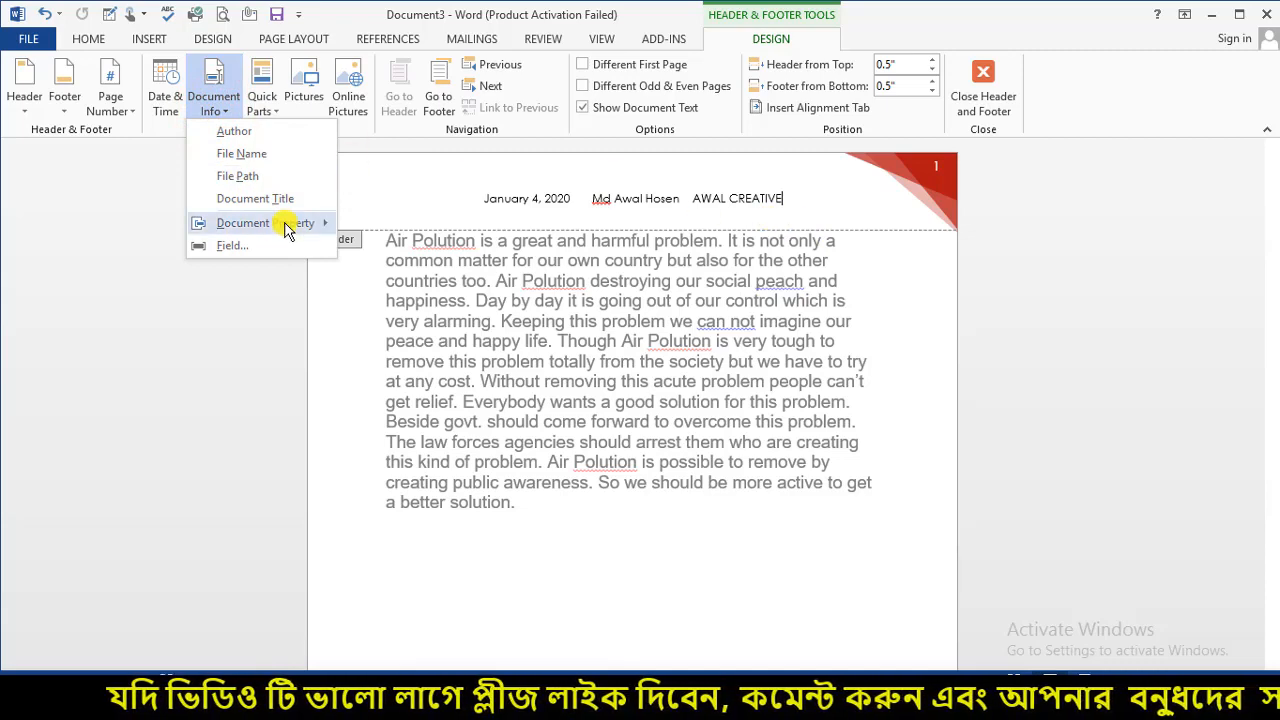
{"action": "mouse_move", "coordinate": [284, 231]}
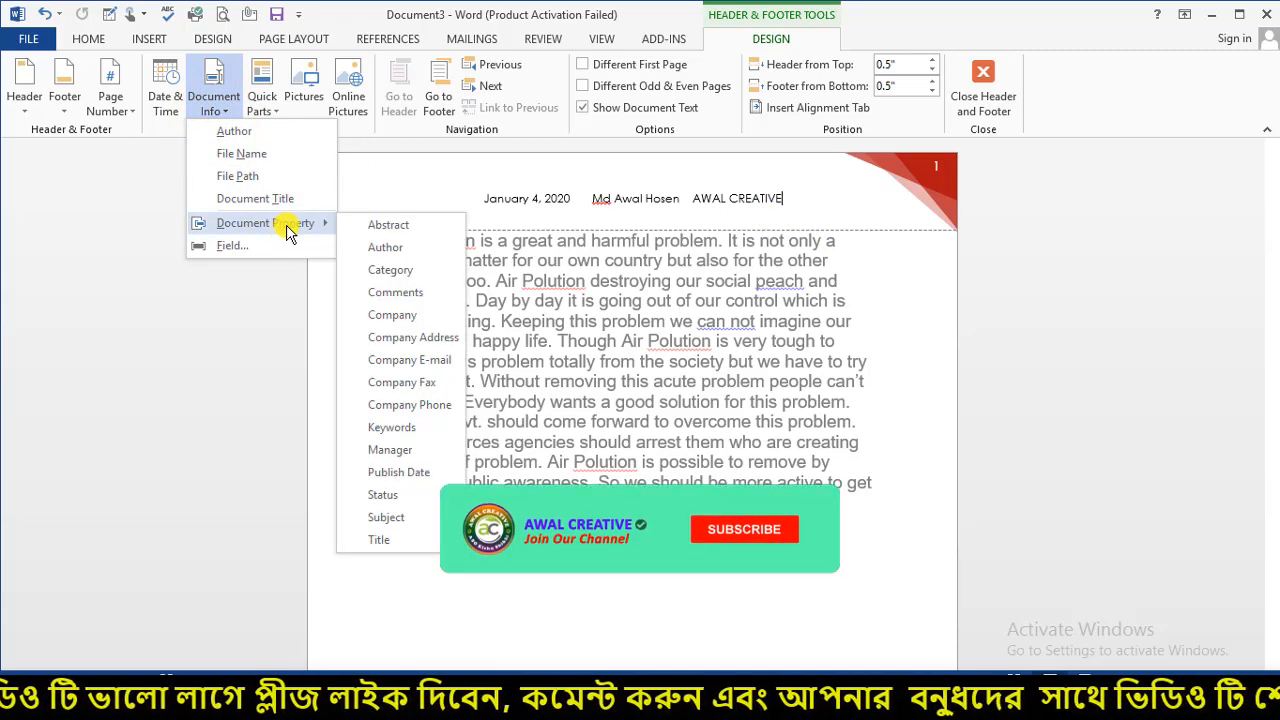
{"action": "left_click", "coordinate": [416, 272]}
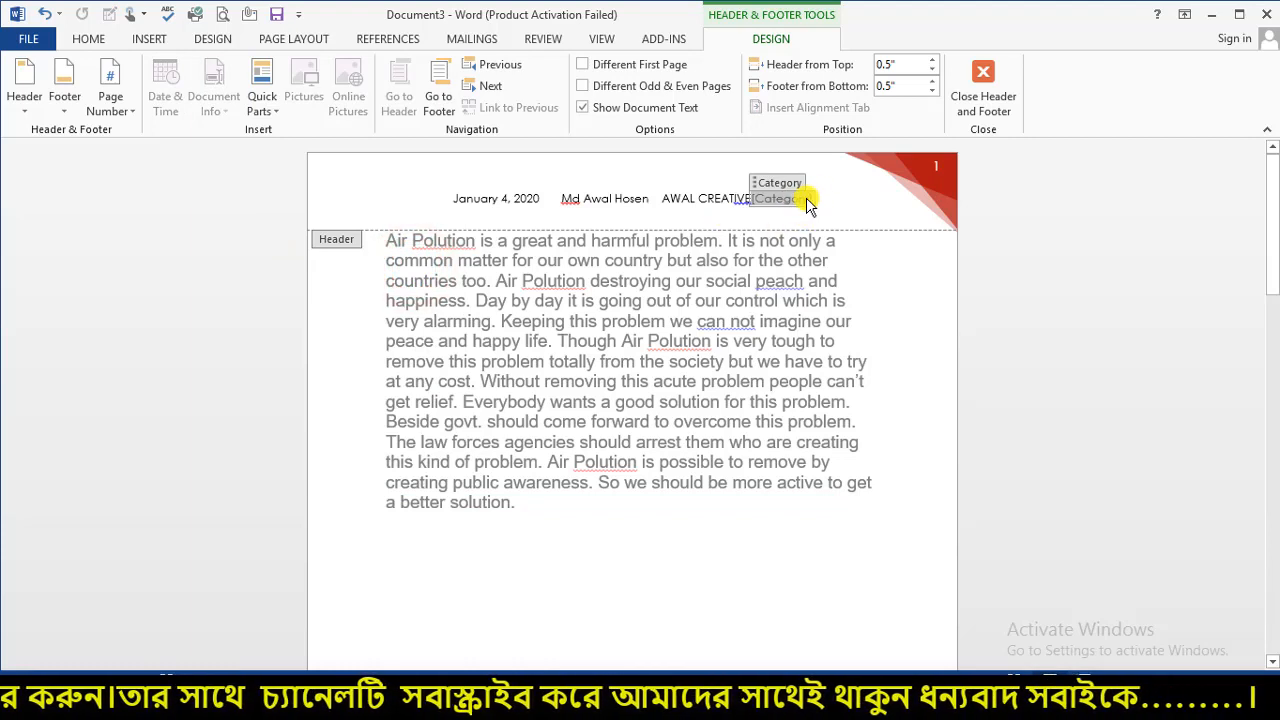
- Fill in the Category document property after AWAL CREATIVE in the header with Math
{"action": "left_click", "coordinate": [795, 181]}
{"action": "left_click", "coordinate": [796, 204]}
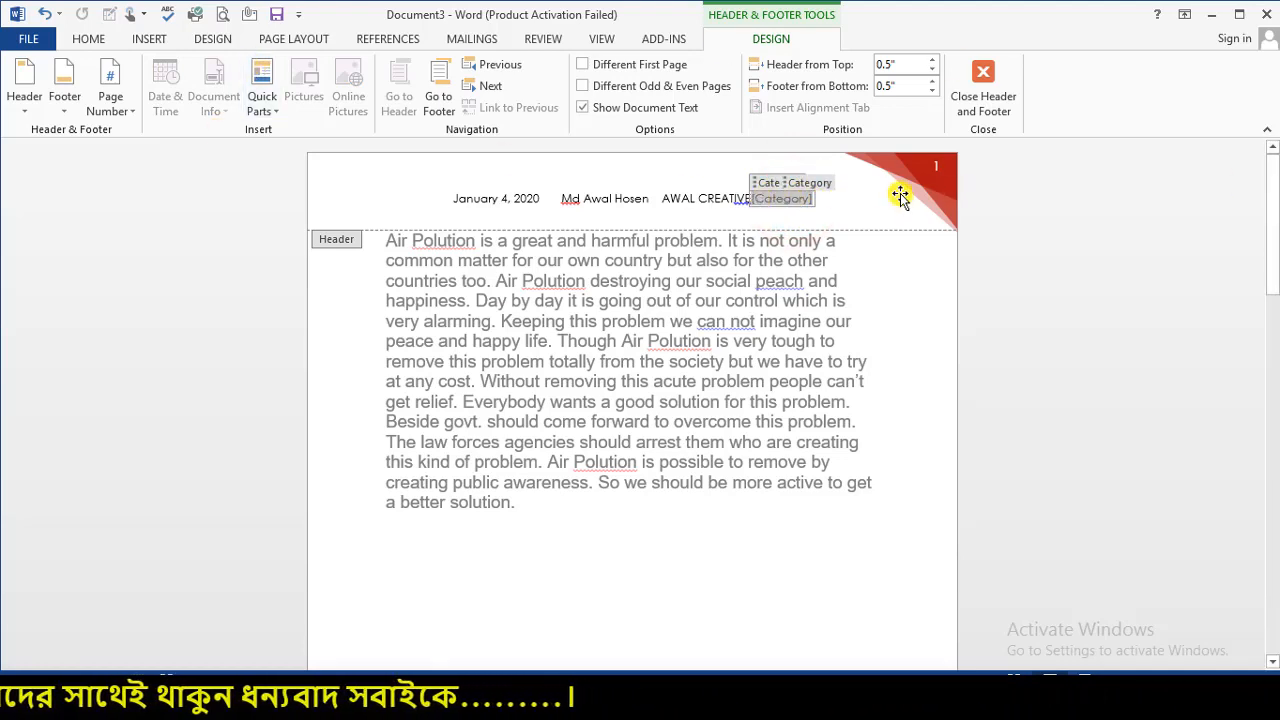
{"action": "key", "text": "BackSpace"}
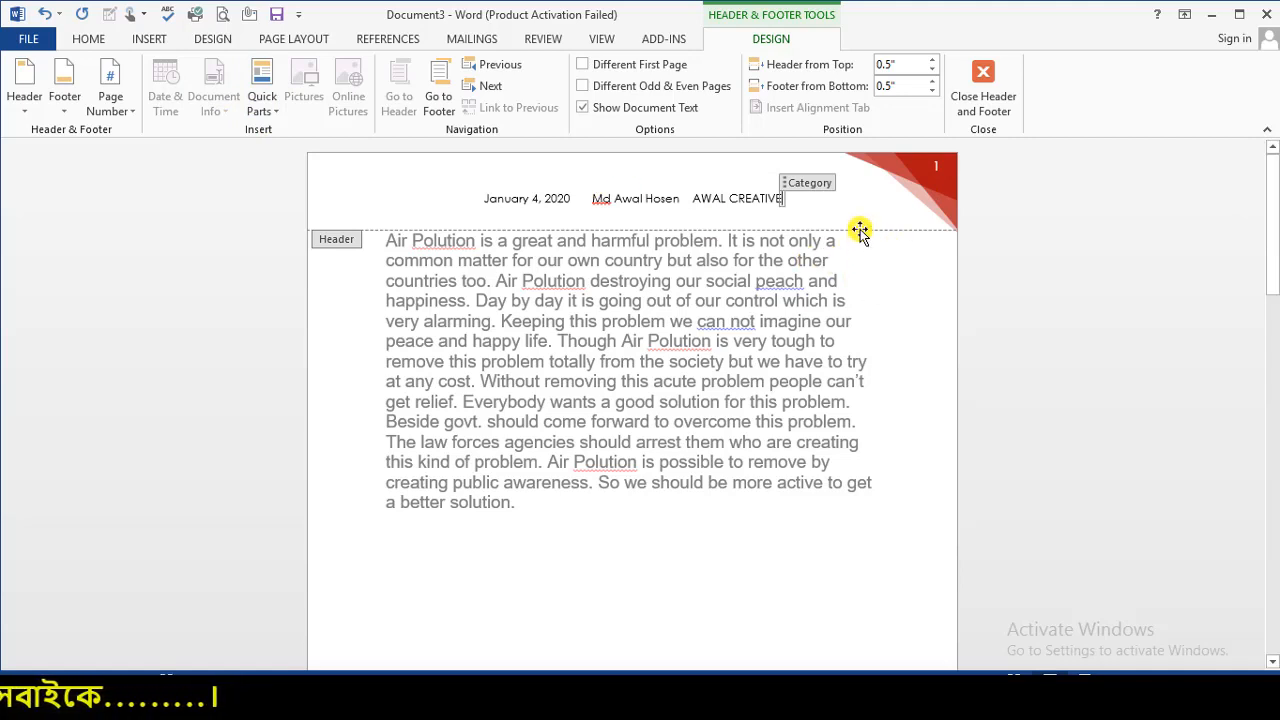
{"action": "type", "text": "E"}
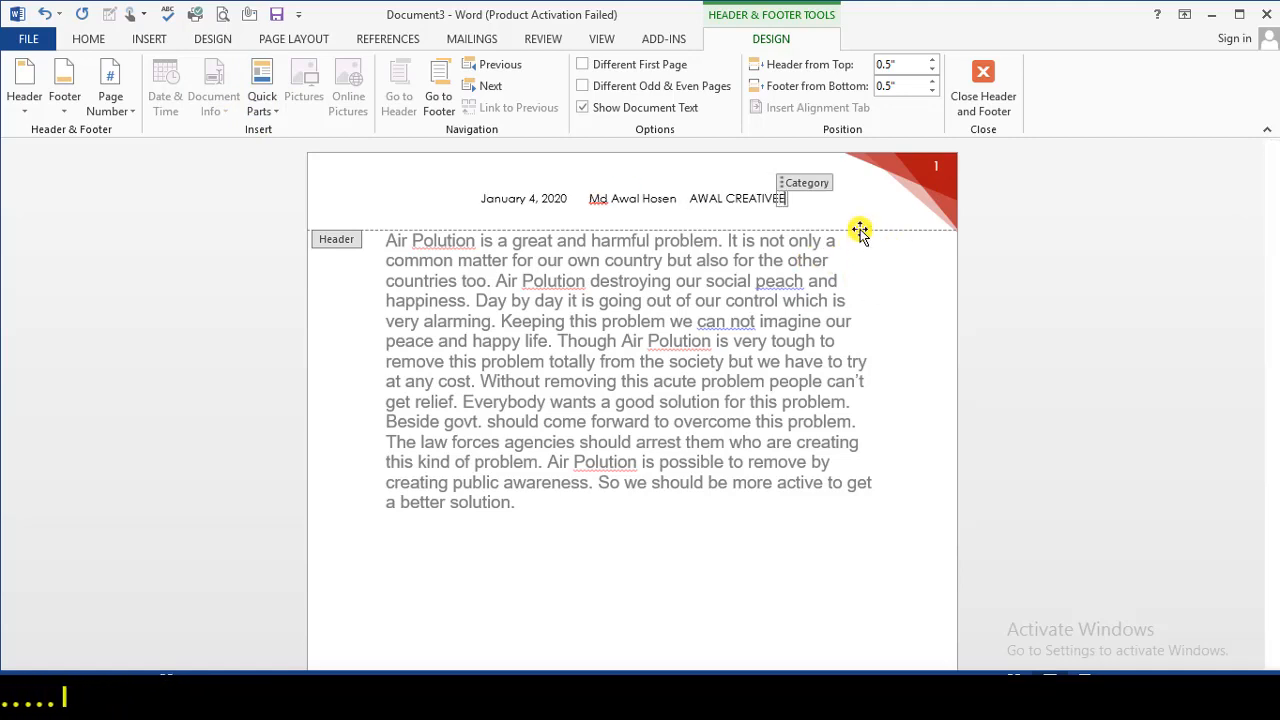
{"action": "key", "text": "BackSpace"}
{"action": "type", "text": "Ma"}
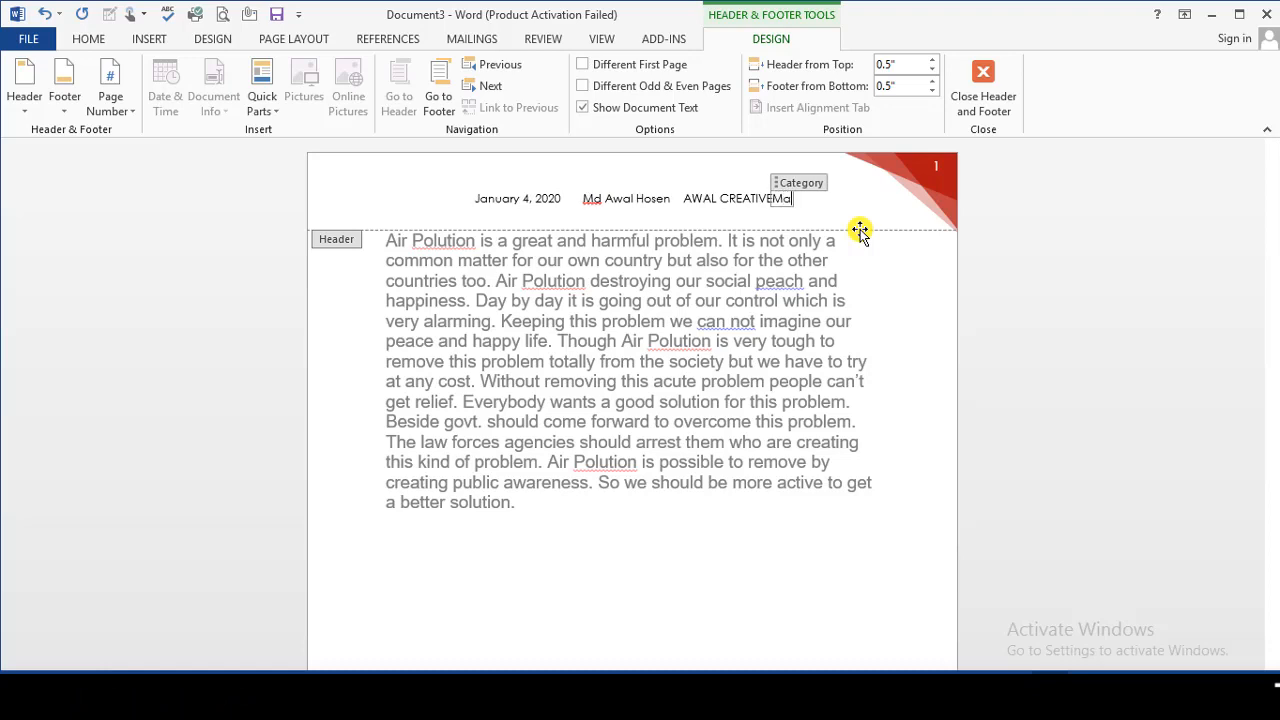
{"action": "type", "text": "th"}
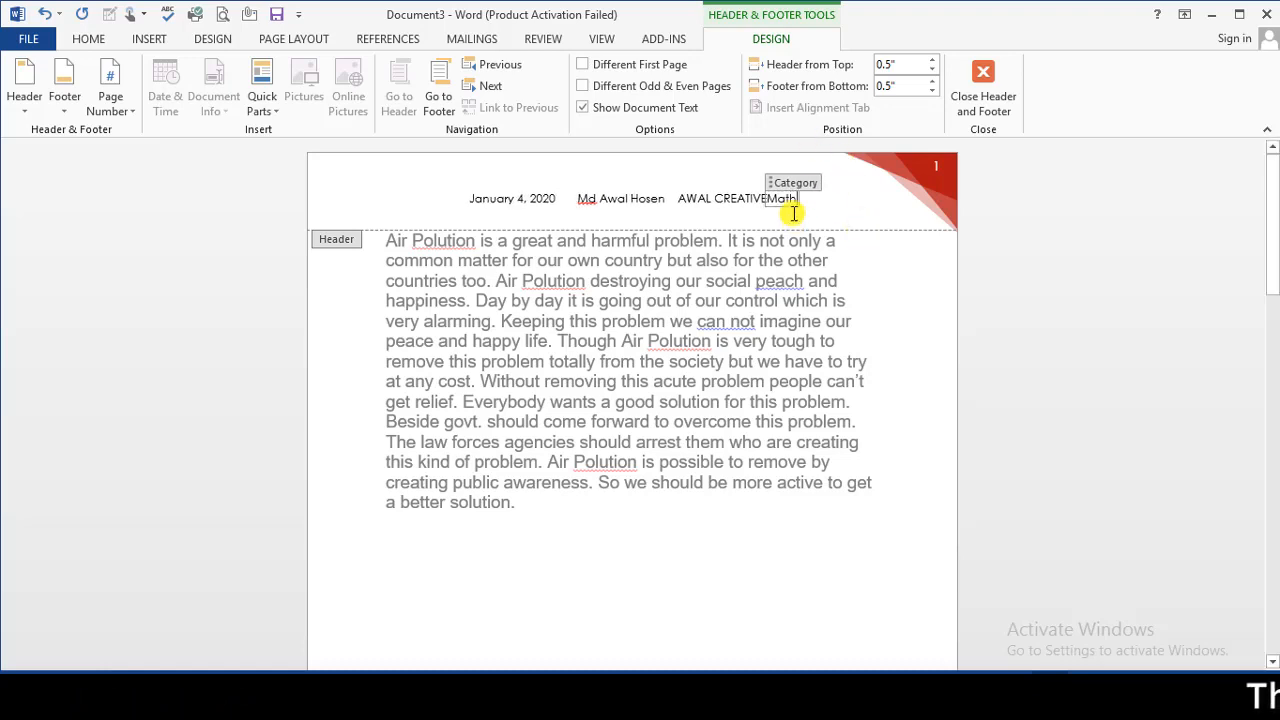
{"action": "left_click", "coordinate": [600, 192]}
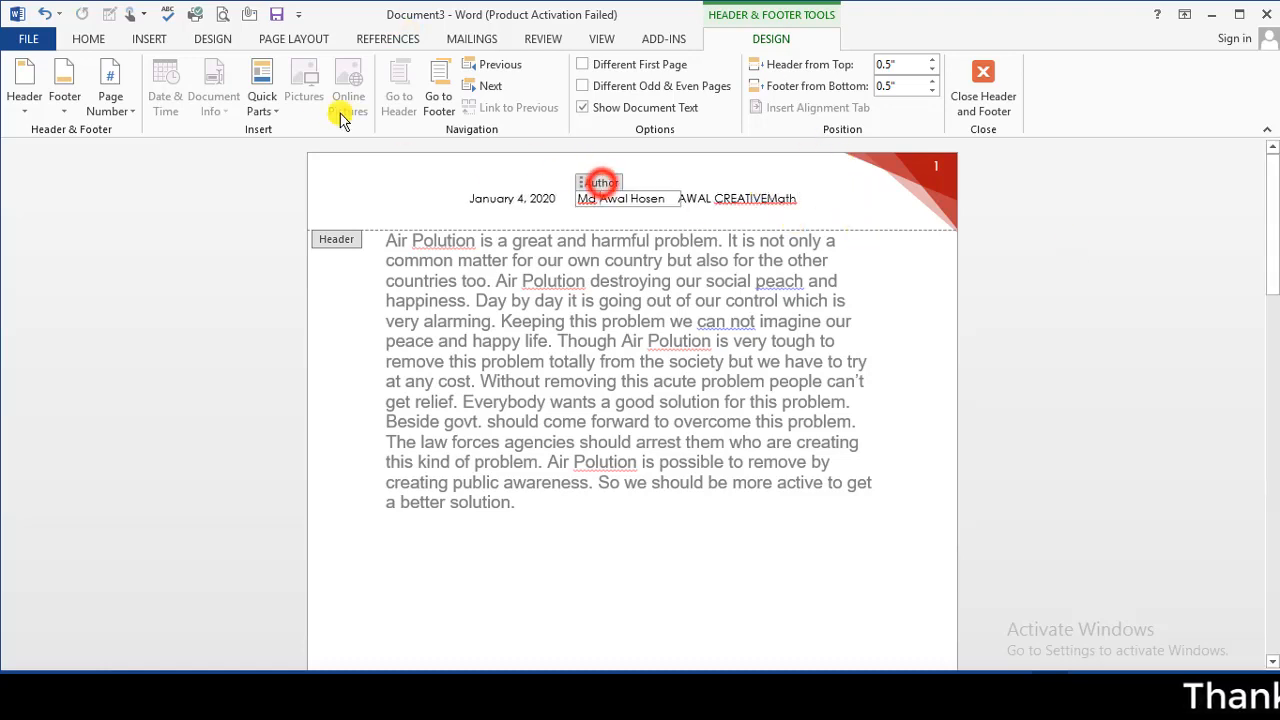
- Look through the available field names and insert an empty = (Formula) field in the middle of CREATIVE in the header
{"action": "left_click", "coordinate": [745, 202]}
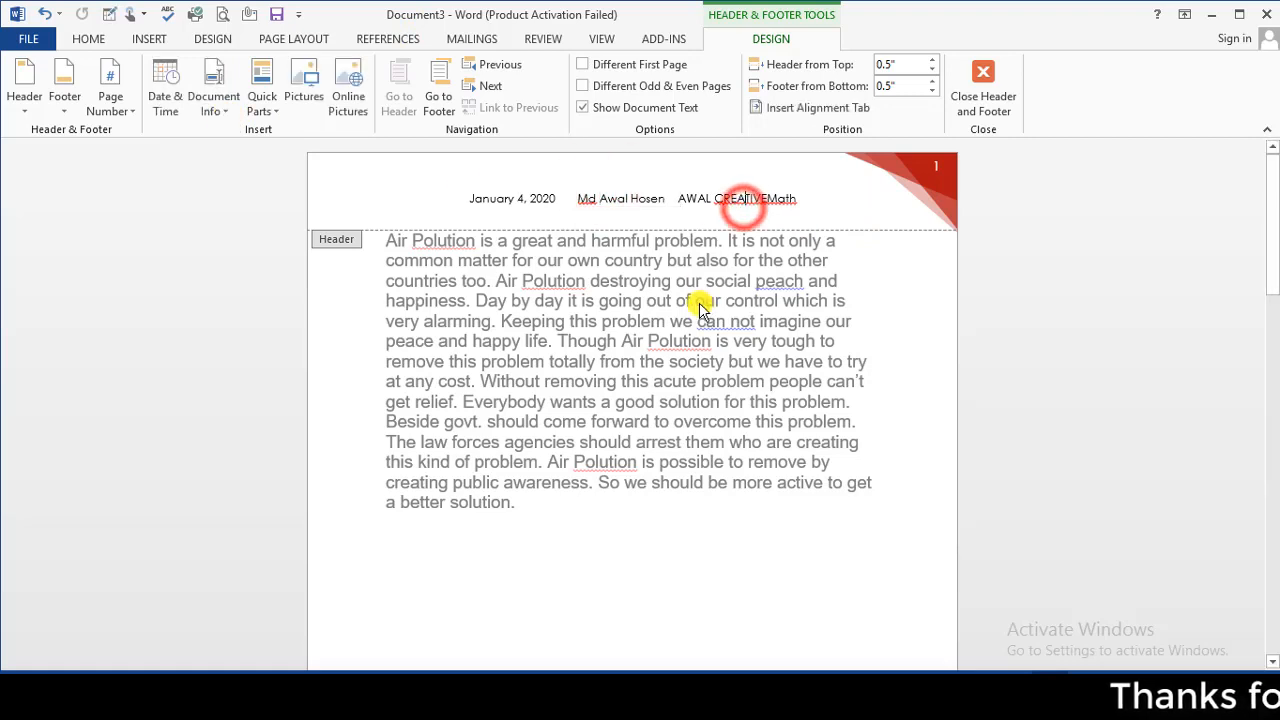
{"action": "left_click", "coordinate": [227, 111]}
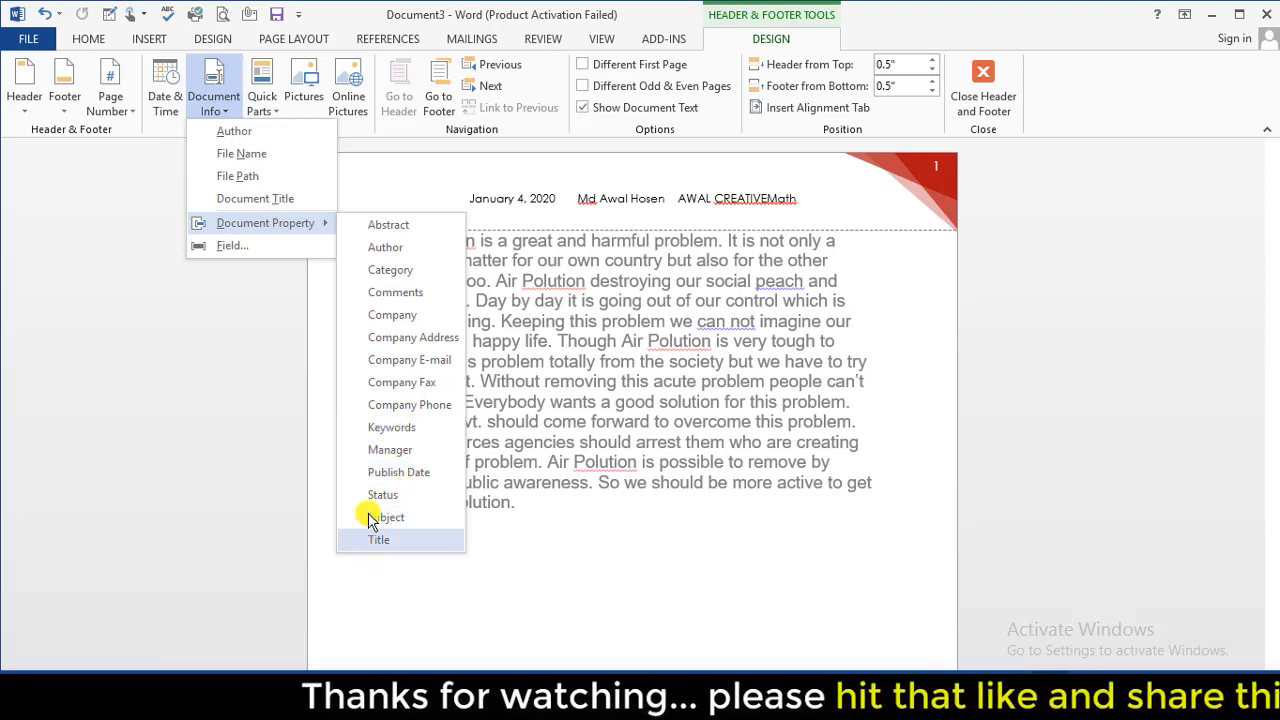
{"action": "left_click", "coordinate": [228, 247]}
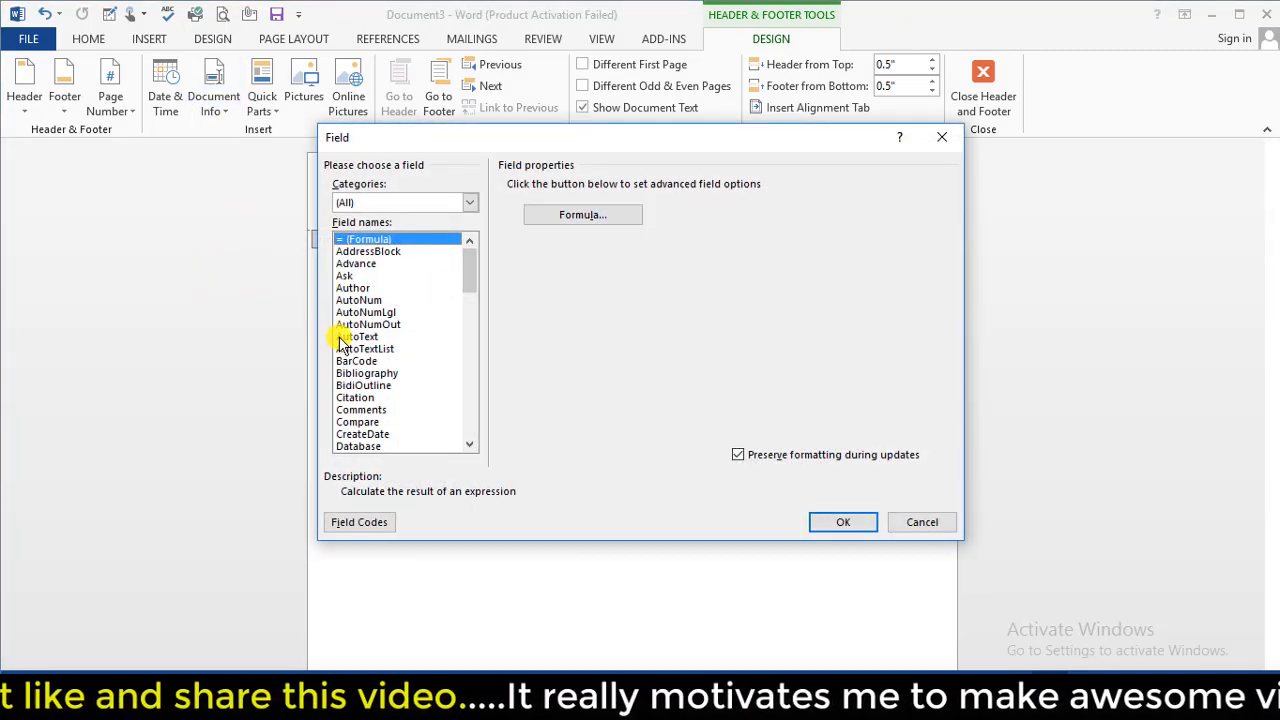
{"action": "scroll", "coordinate": [409, 337], "scroll_direction": "down", "scroll_amount": 11}
{"action": "scroll", "coordinate": [437, 321], "scroll_direction": "down", "scroll_amount": 9}
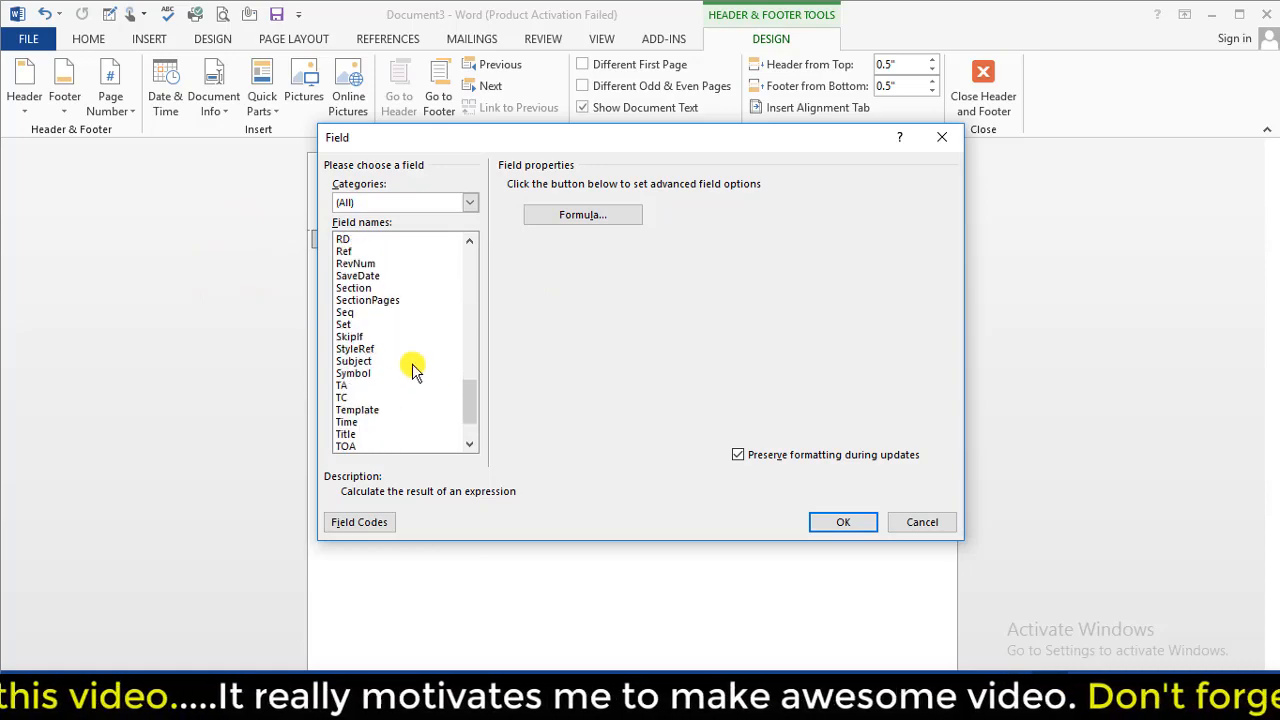
{"action": "scroll", "coordinate": [370, 345], "scroll_direction": "up", "scroll_amount": 17}
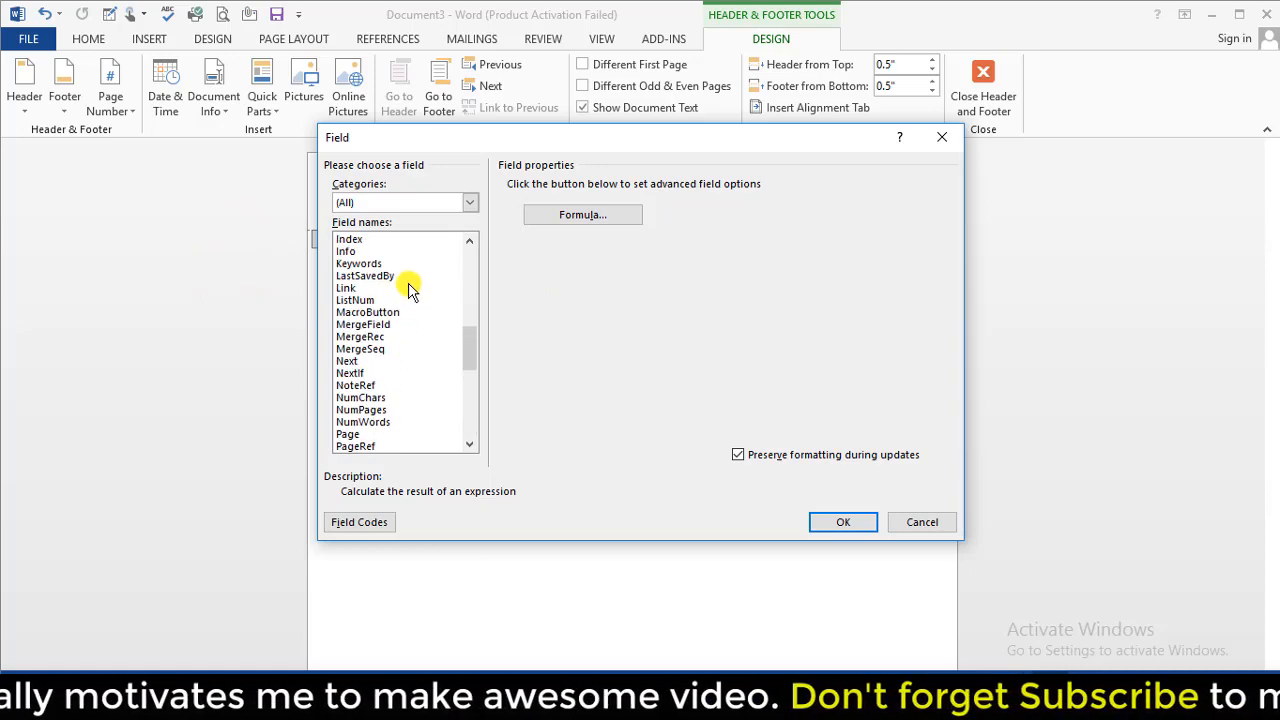
{"action": "scroll", "coordinate": [390, 300], "scroll_direction": "up", "scroll_amount": 3}
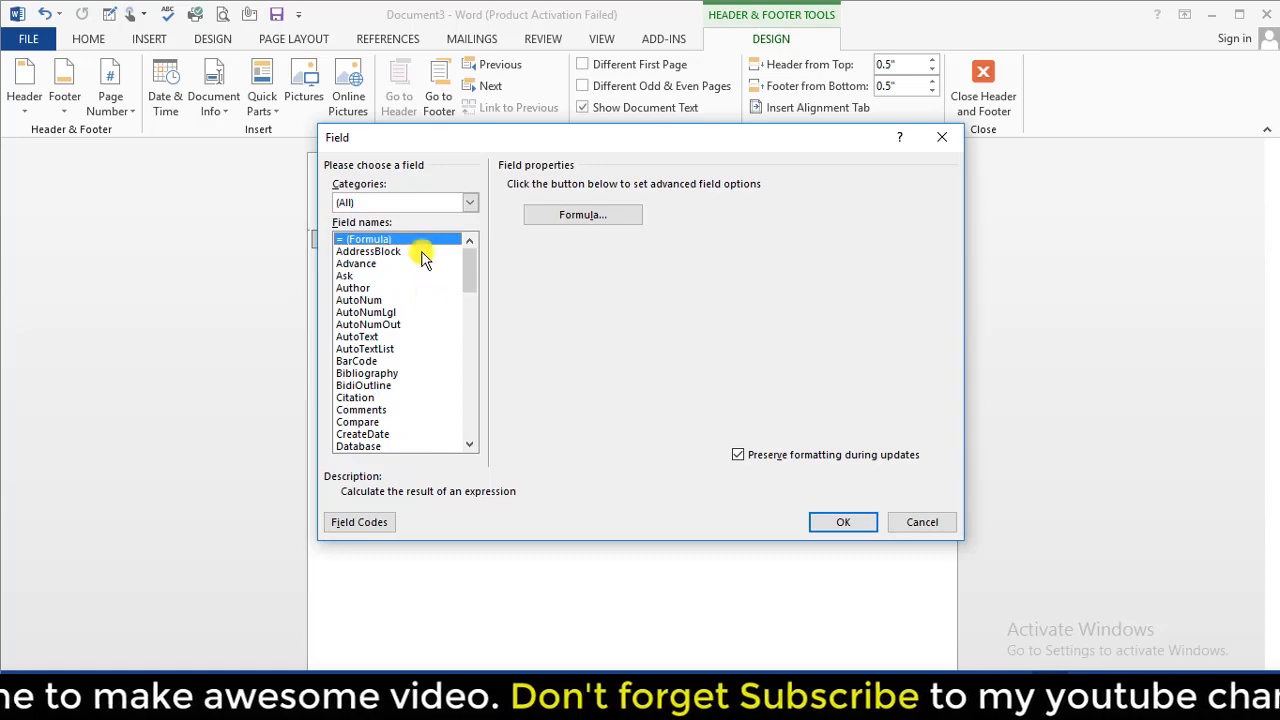
{"action": "left_click", "coordinate": [840, 522]}
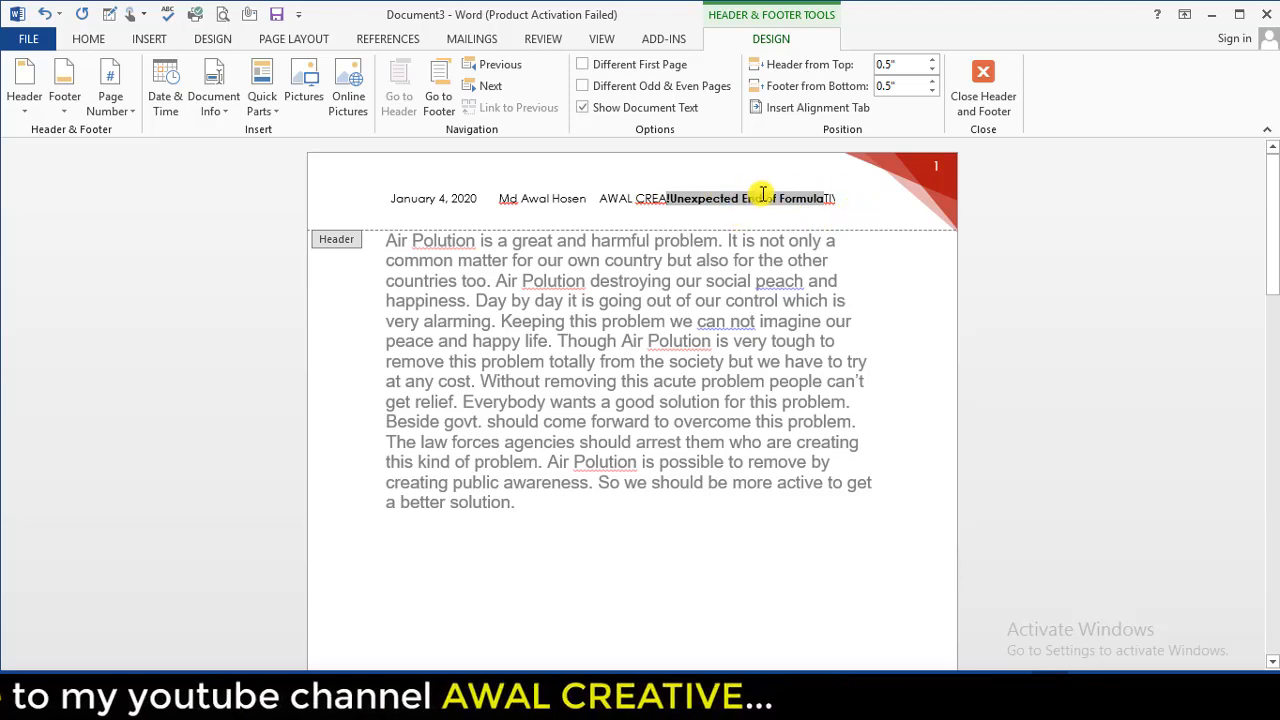
- Delete the formula field and neighbouring letters from AWAL CREATIVE in the header, and undo the last few deletions
{"action": "key", "text": "BackSpace"}
{"action": "key", "text": "BackSpace"}
{"action": "key", "text": "Delete"}
{"action": "key", "text": "Delete"}
{"action": "key", "text": "Delete"}
{"action": "key", "text": "Delete"}
{"action": "key", "text": "Delete"}
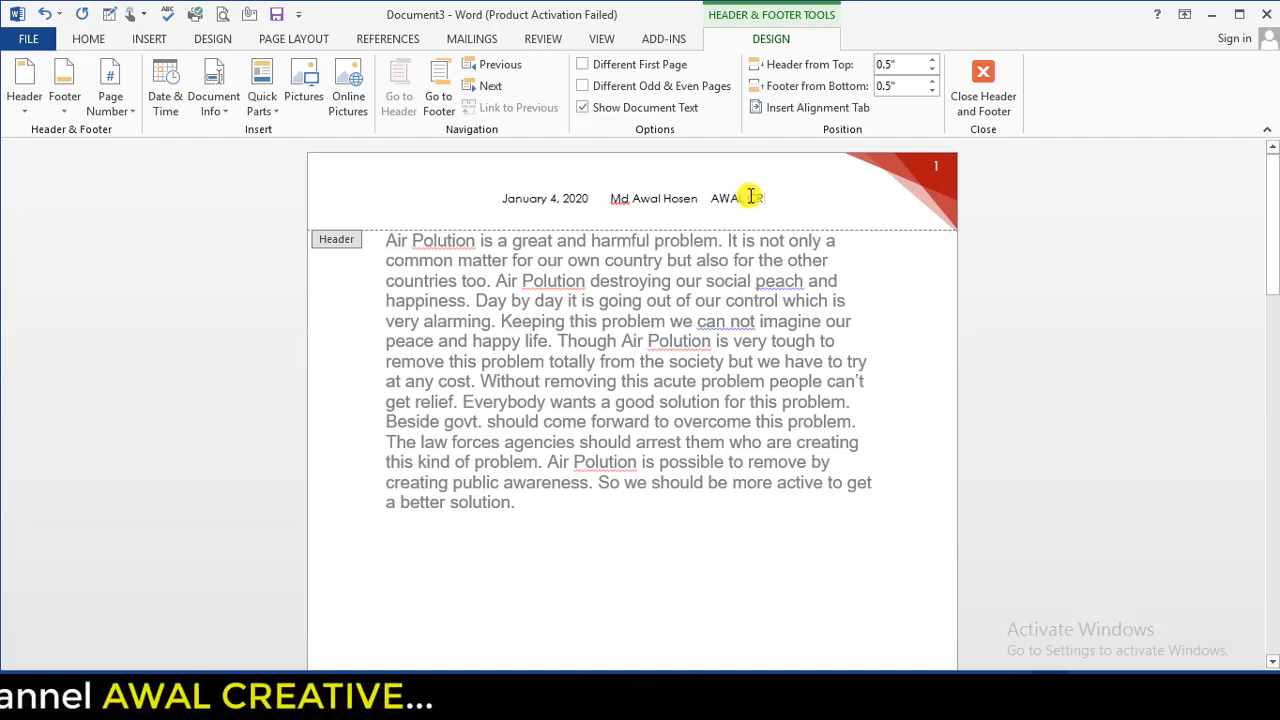
{"action": "key", "text": "ctrl+z"}
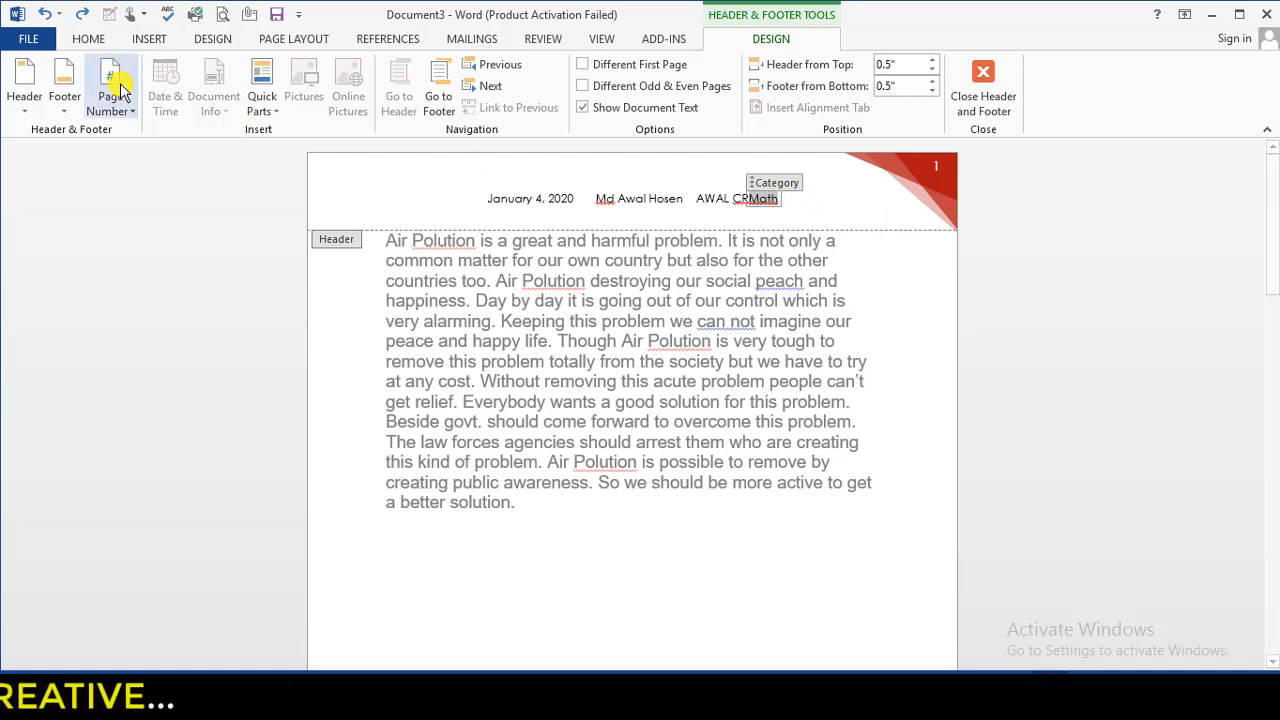
{"action": "key", "text": "ctrl+z"}
{"action": "key", "text": "ctrl+z"}
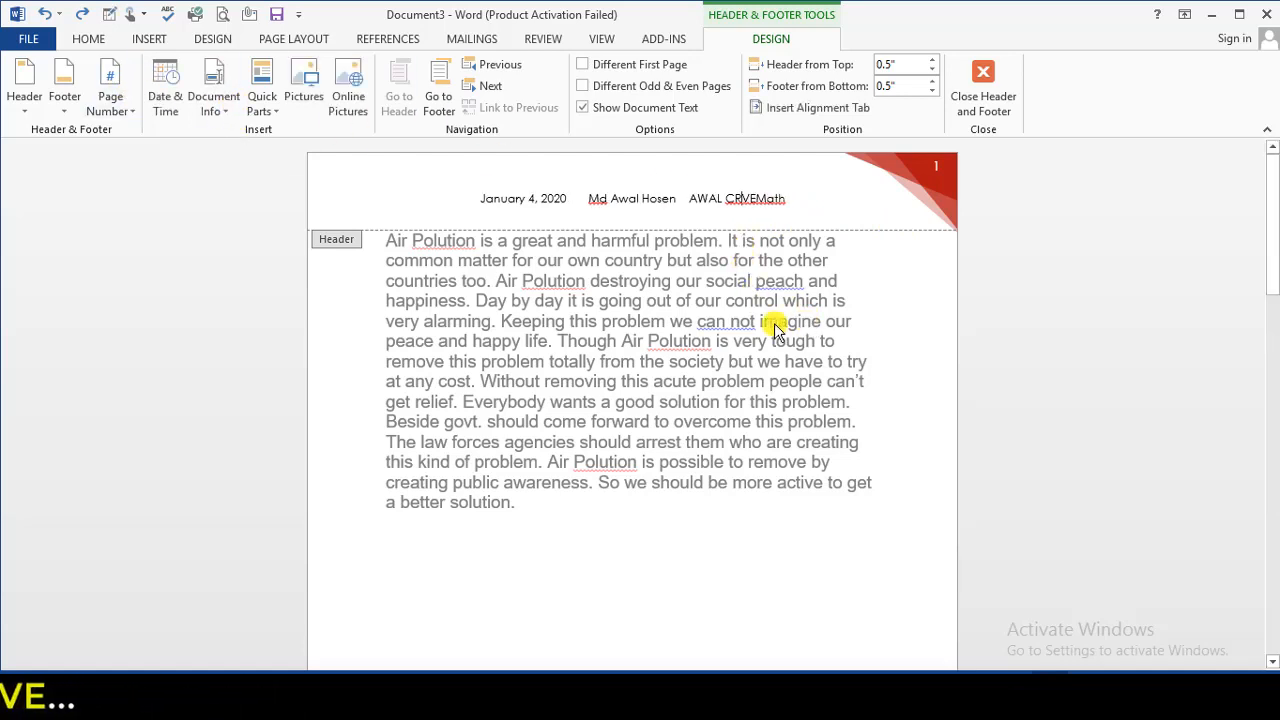
- Insert the USER AutoText entry after CR in the header text
{"action": "left_click", "coordinate": [225, 111]}
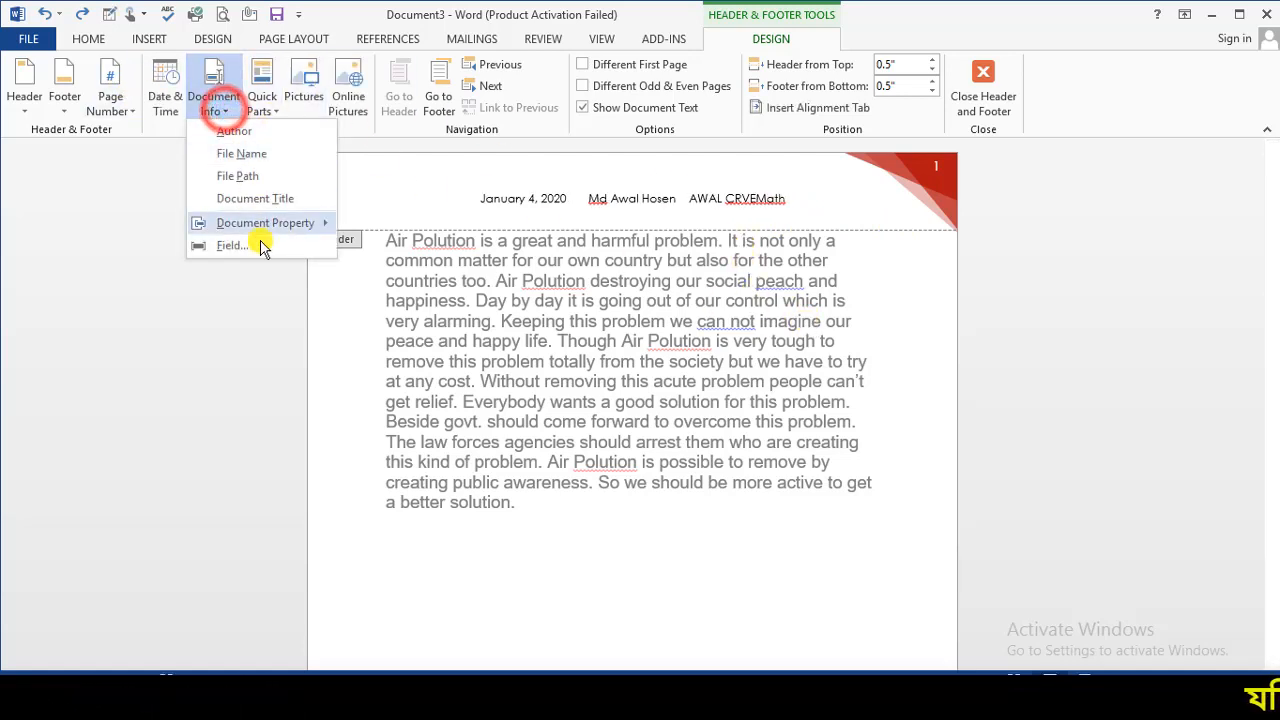
{"action": "left_click", "coordinate": [275, 105]}
{"action": "mouse_move", "coordinate": [306, 142]}
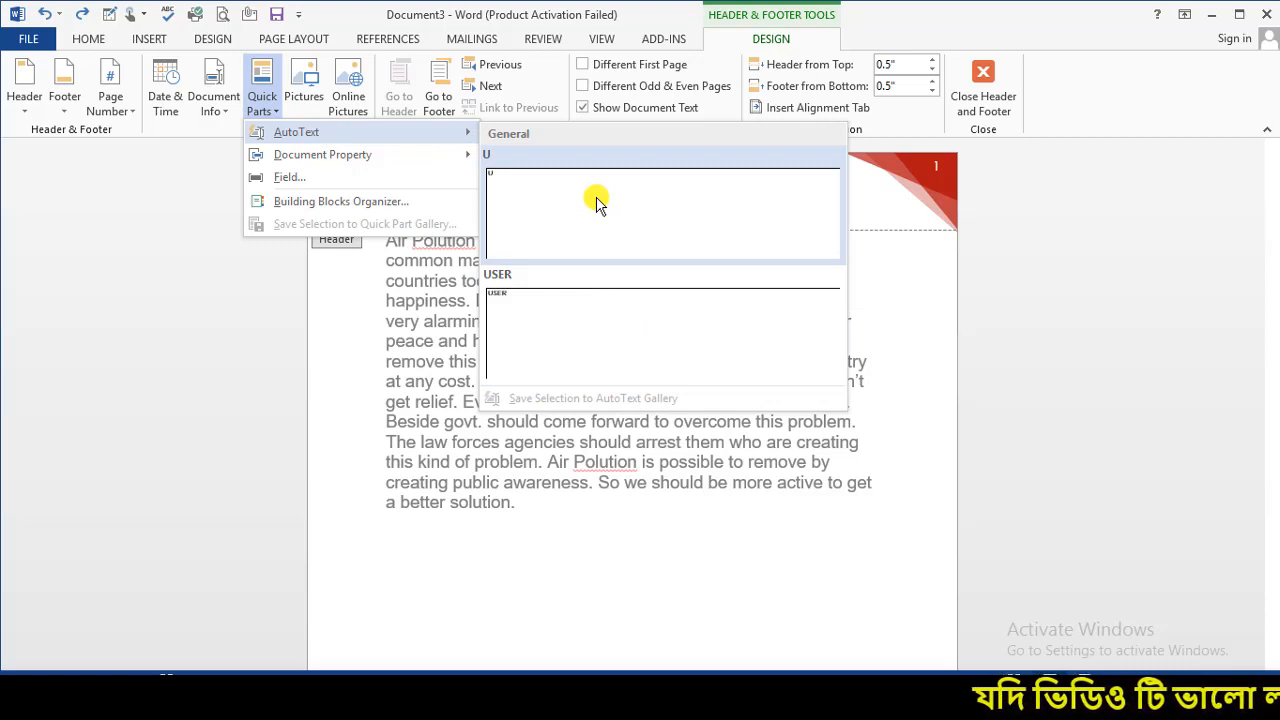
{"action": "left_click", "coordinate": [550, 312]}
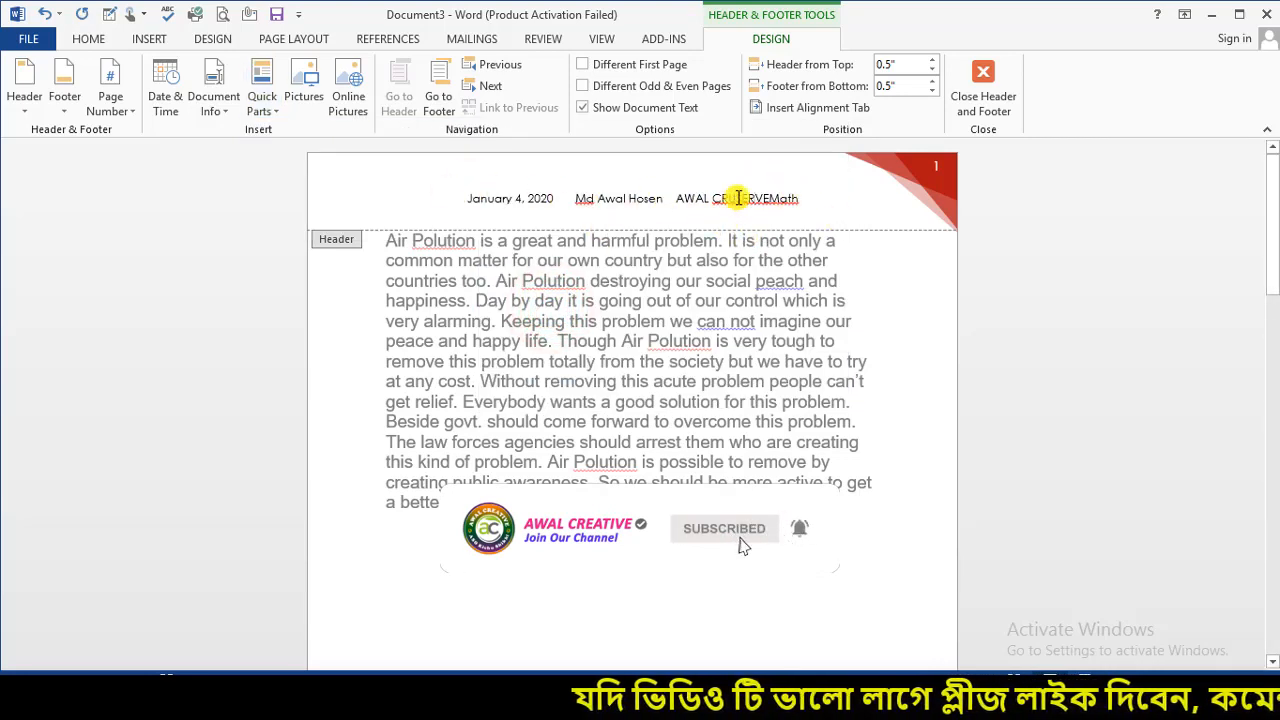
{"action": "left_click", "coordinate": [279, 116]}
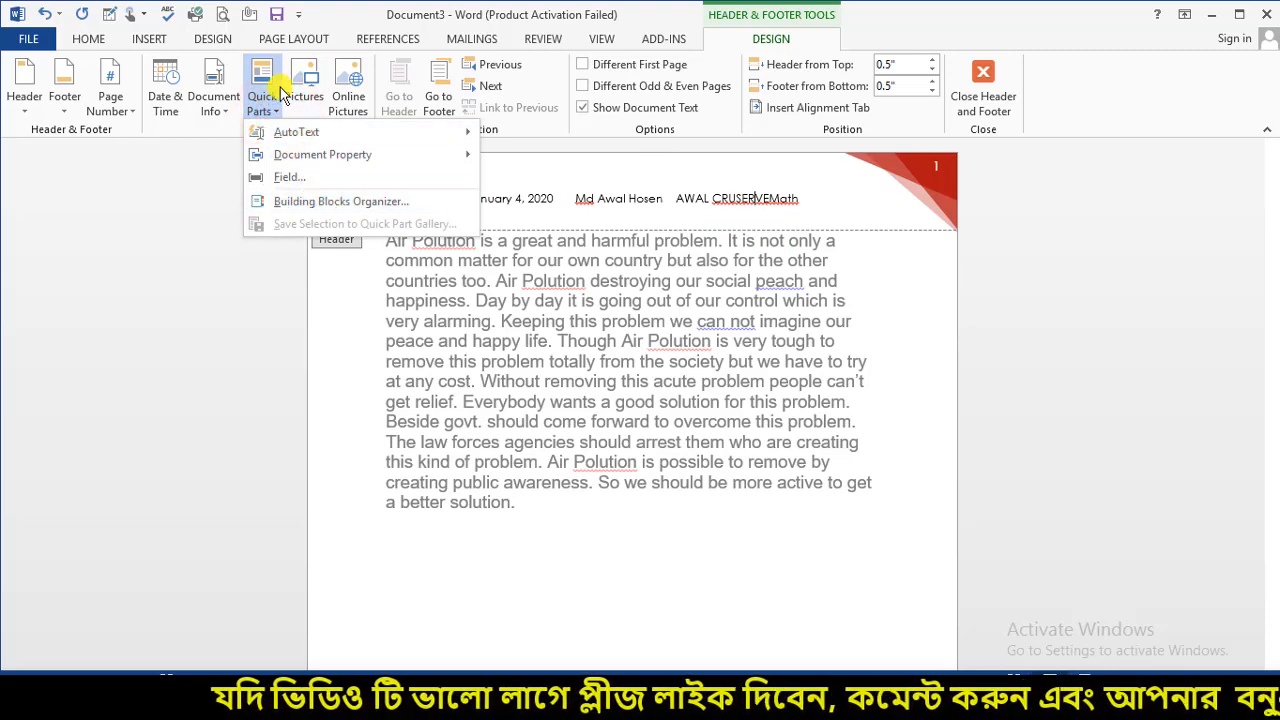
{"action": "mouse_move", "coordinate": [417, 153]}
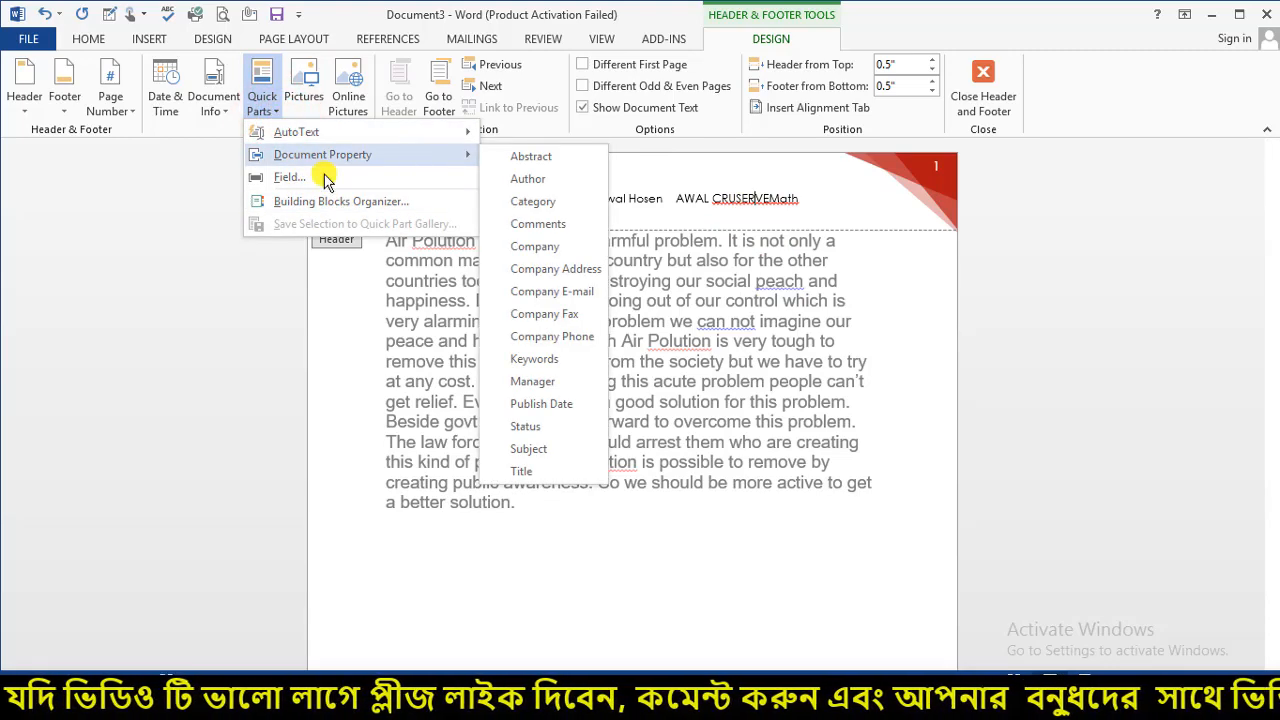
{"action": "left_click", "coordinate": [213, 100]}
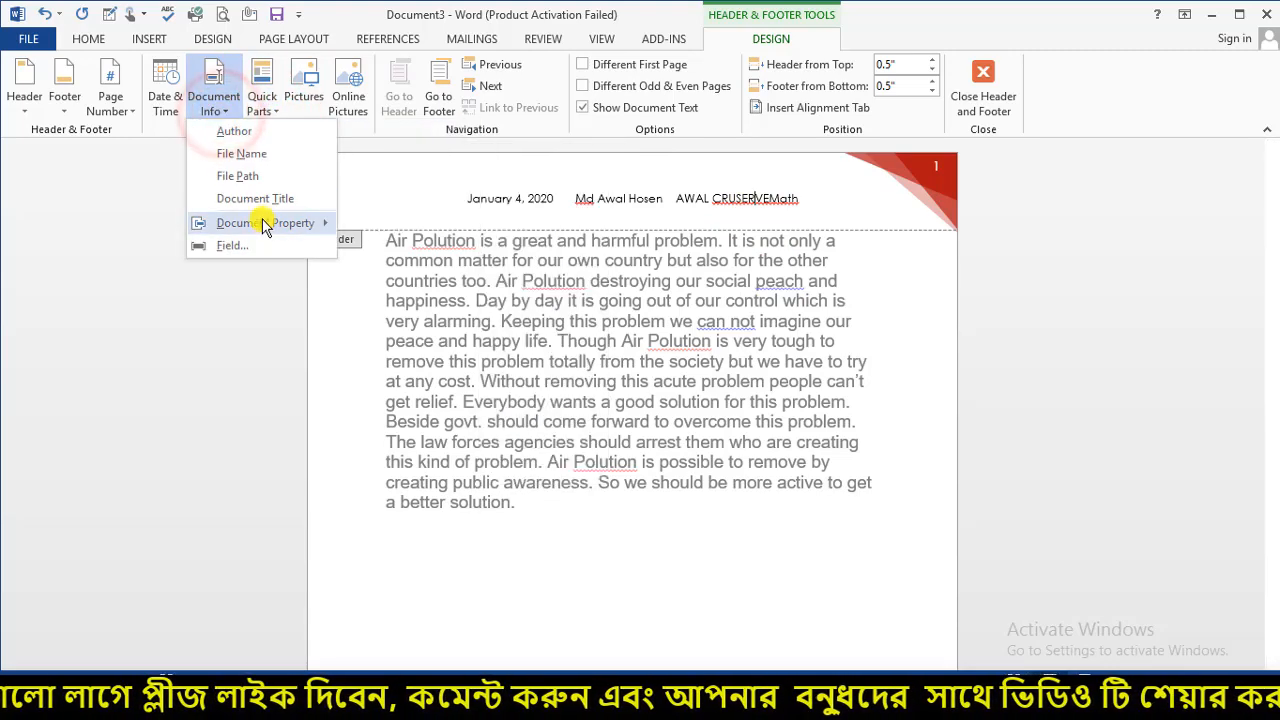
- Browse the Building Blocks Organizer and preview the Top Line 2 page number block
{"action": "left_click", "coordinate": [268, 108]}
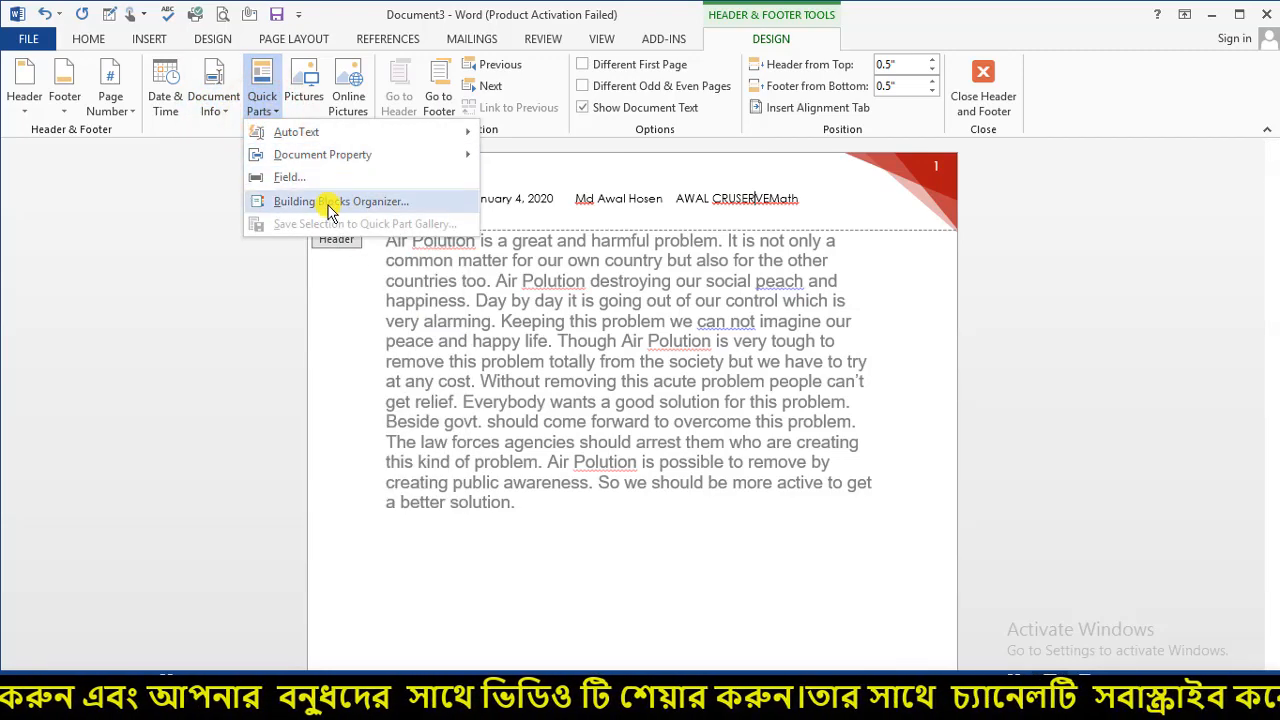
{"action": "left_click", "coordinate": [412, 205]}
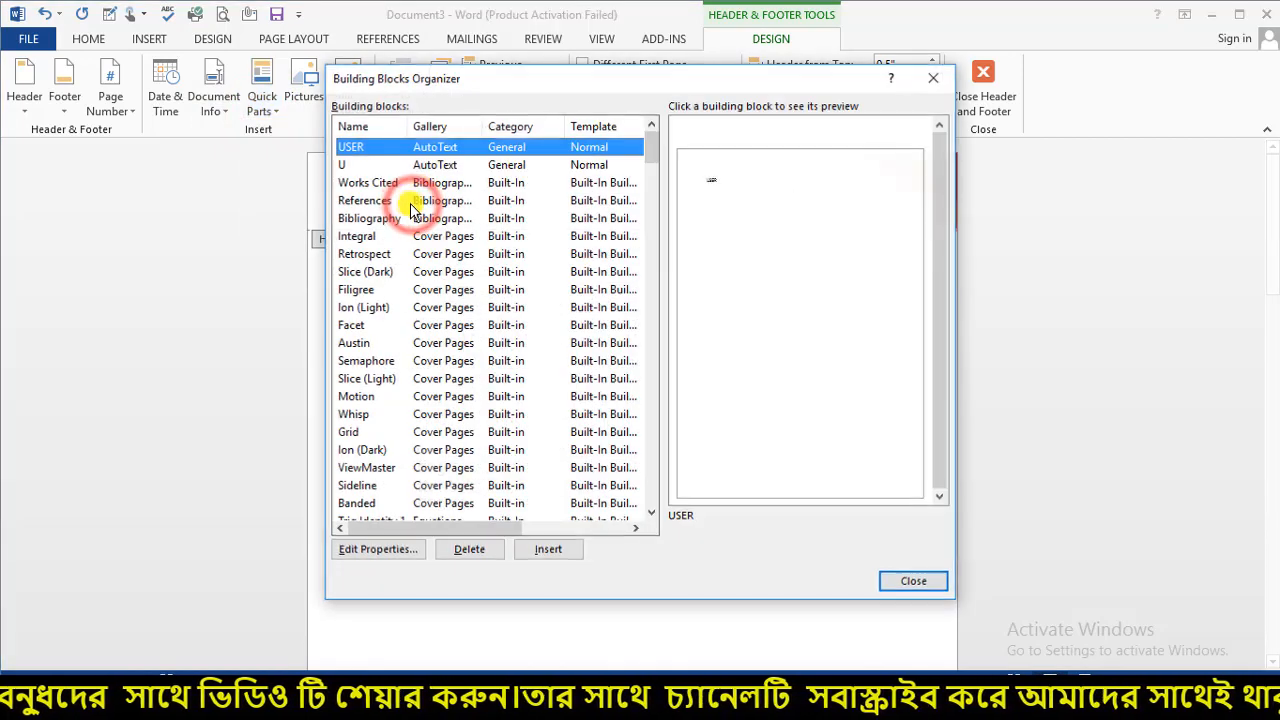
{"action": "scroll", "coordinate": [478, 262], "scroll_direction": "down", "scroll_amount": 4}
{"action": "scroll", "coordinate": [478, 262], "scroll_direction": "down", "scroll_amount": 18}
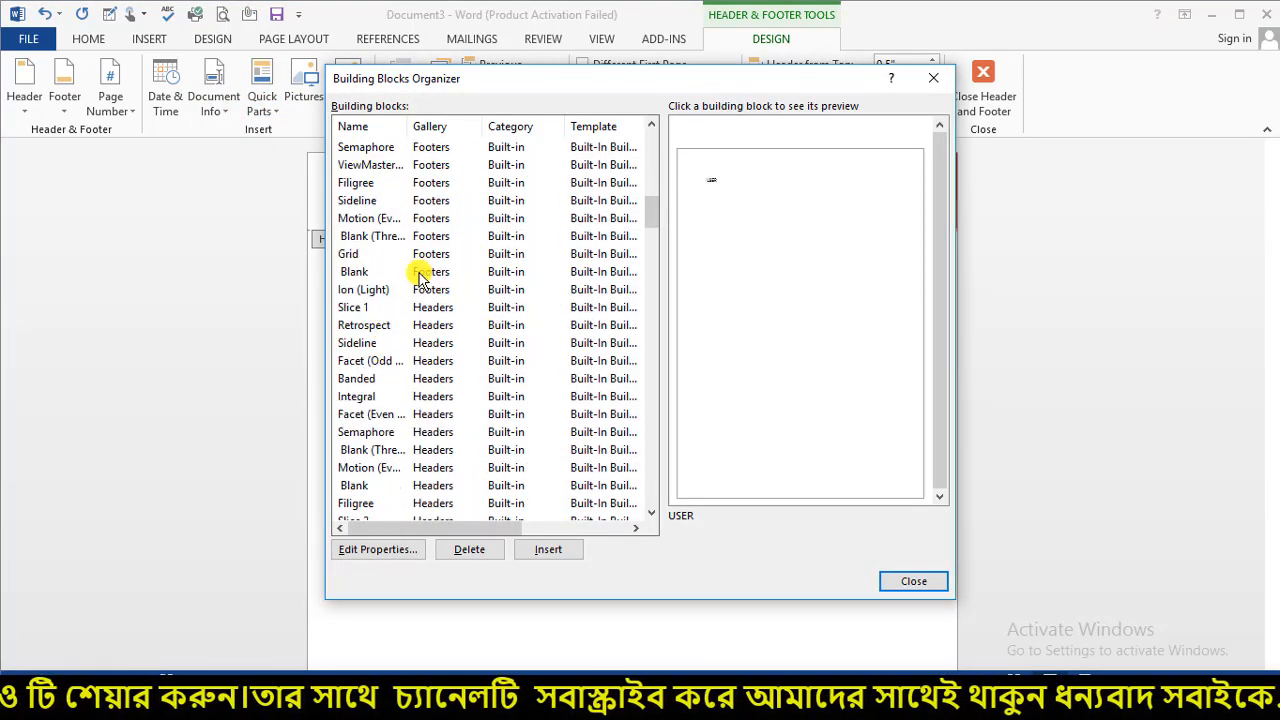
{"action": "scroll", "coordinate": [560, 300], "scroll_direction": "down", "scroll_amount": 4}
{"action": "left_click", "coordinate": [350, 271]}
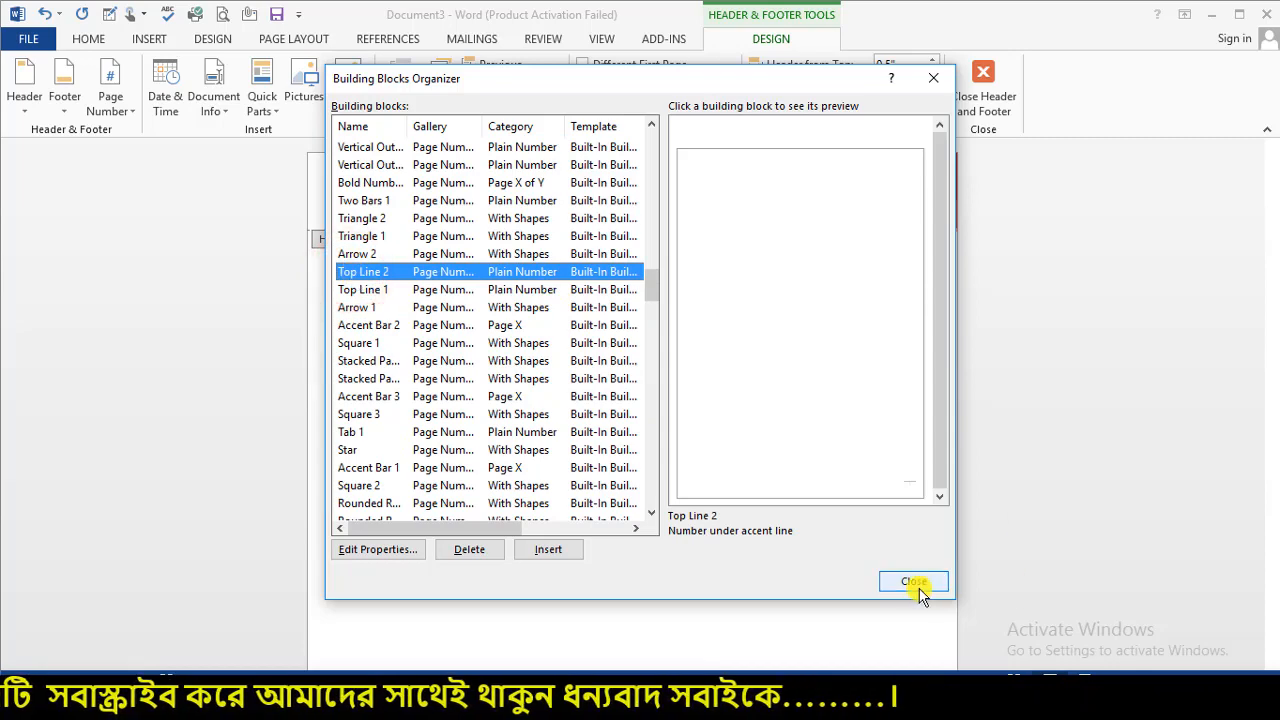
- View the properties of the Top Line 2 building block and close the Building Blocks Organizer
{"action": "left_click", "coordinate": [380, 552]}
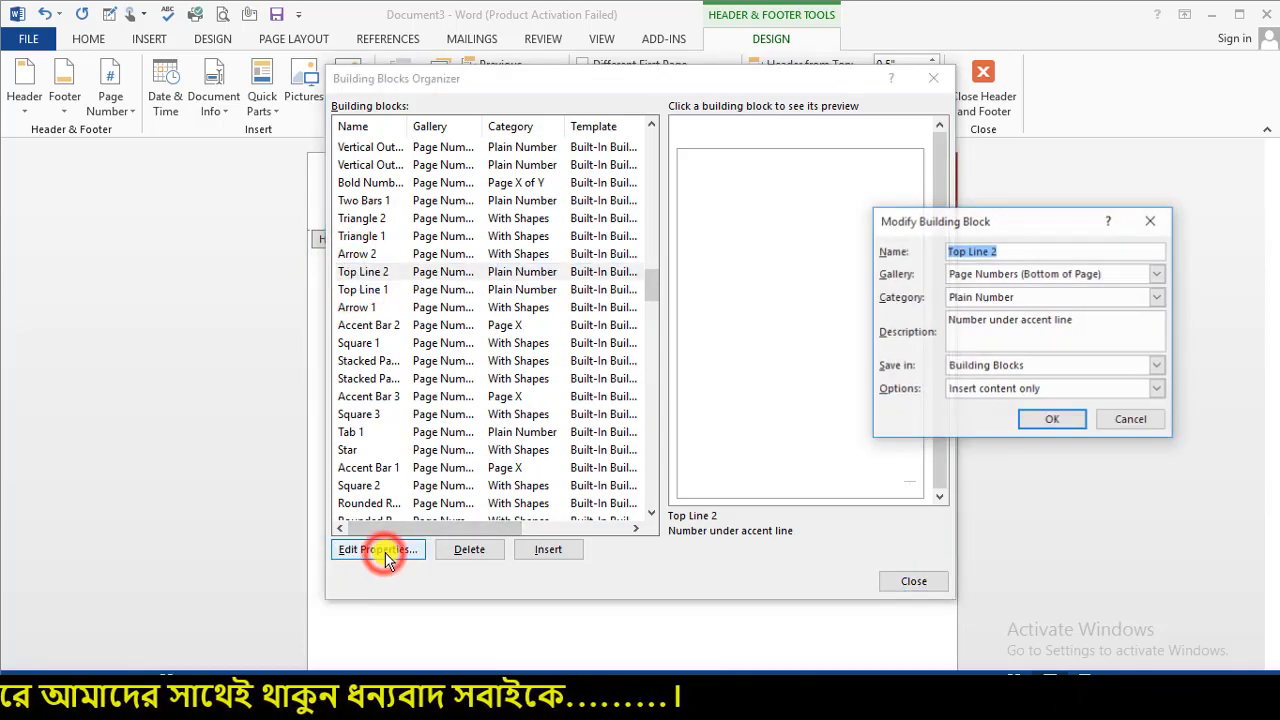
{"action": "left_click_drag", "start_coordinate": [1040, 222], "coordinate": [867, 175]}
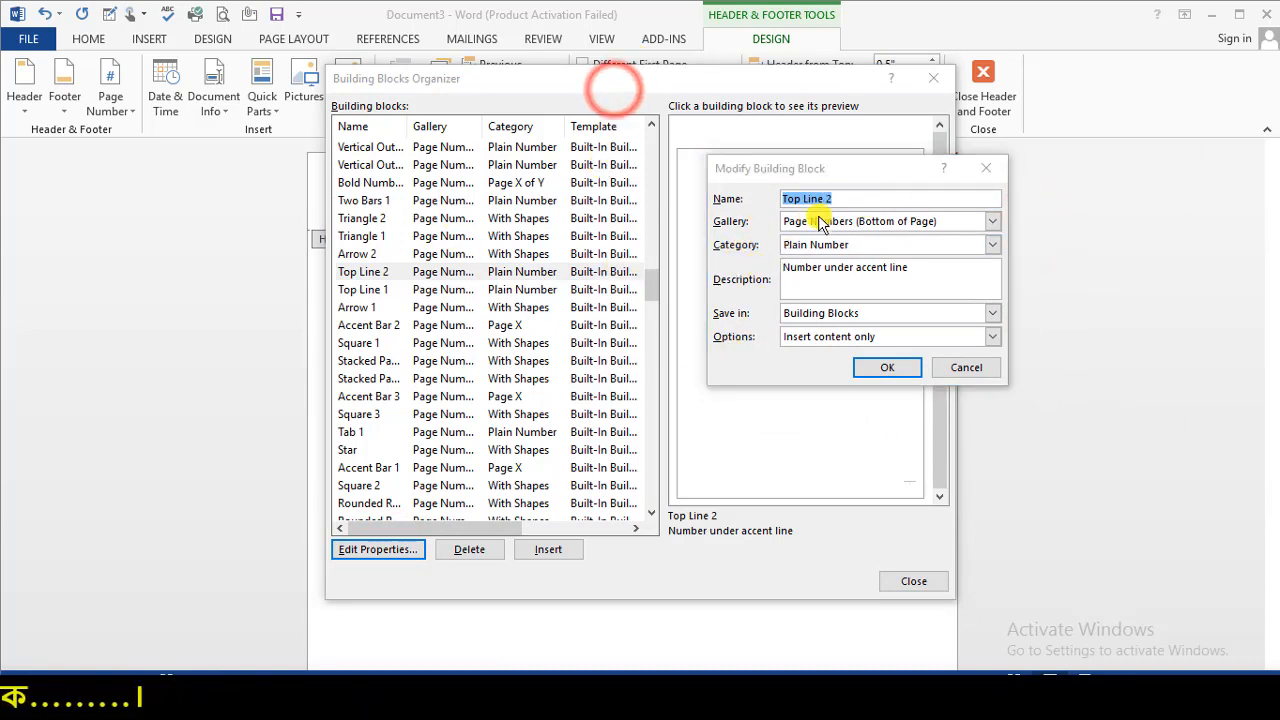
{"action": "left_click", "coordinate": [885, 368]}
{"action": "left_click", "coordinate": [614, 408]}
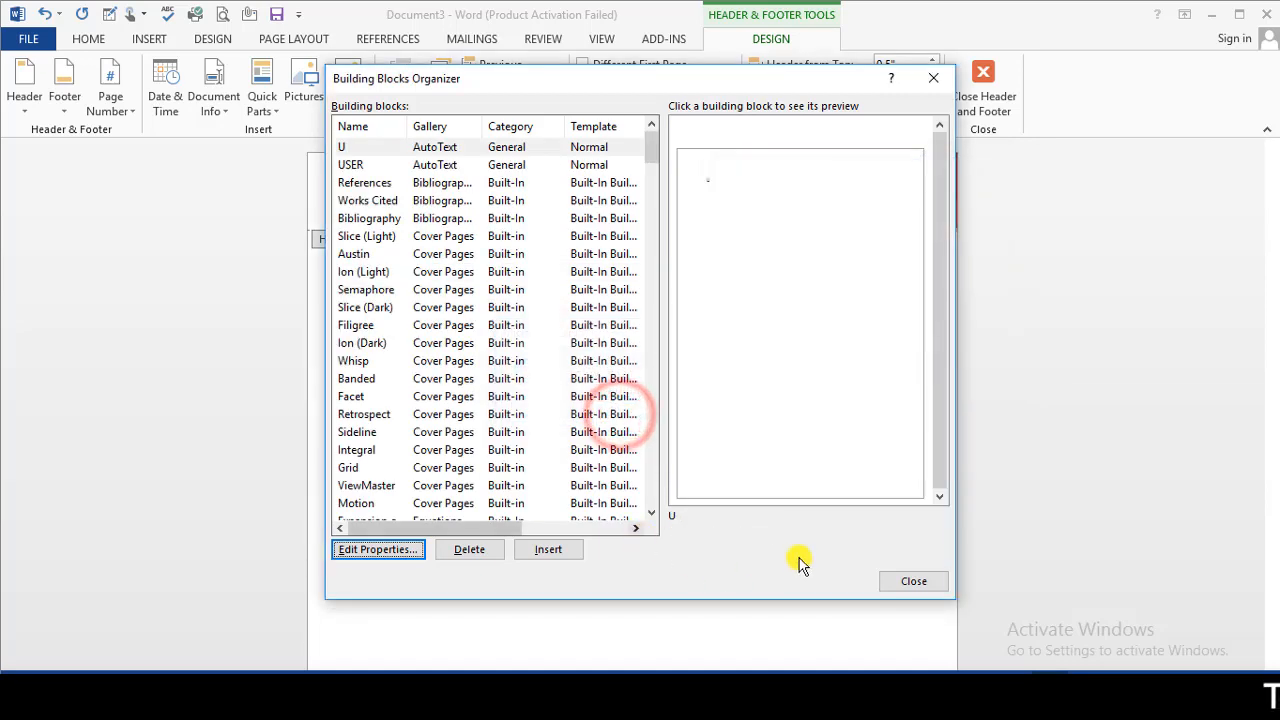
{"action": "left_click", "coordinate": [913, 581]}
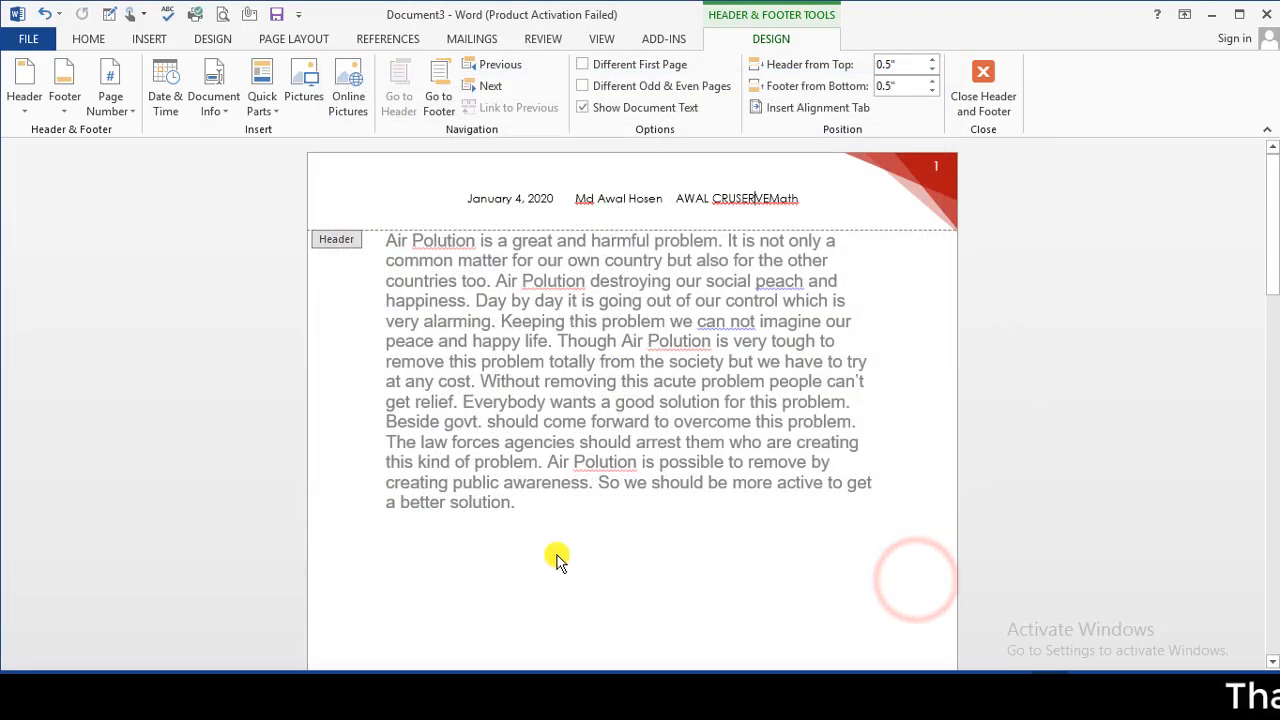
- Insert the picture named unnamed from the Pictures folder into the header
{"action": "left_click", "coordinate": [308, 110]}
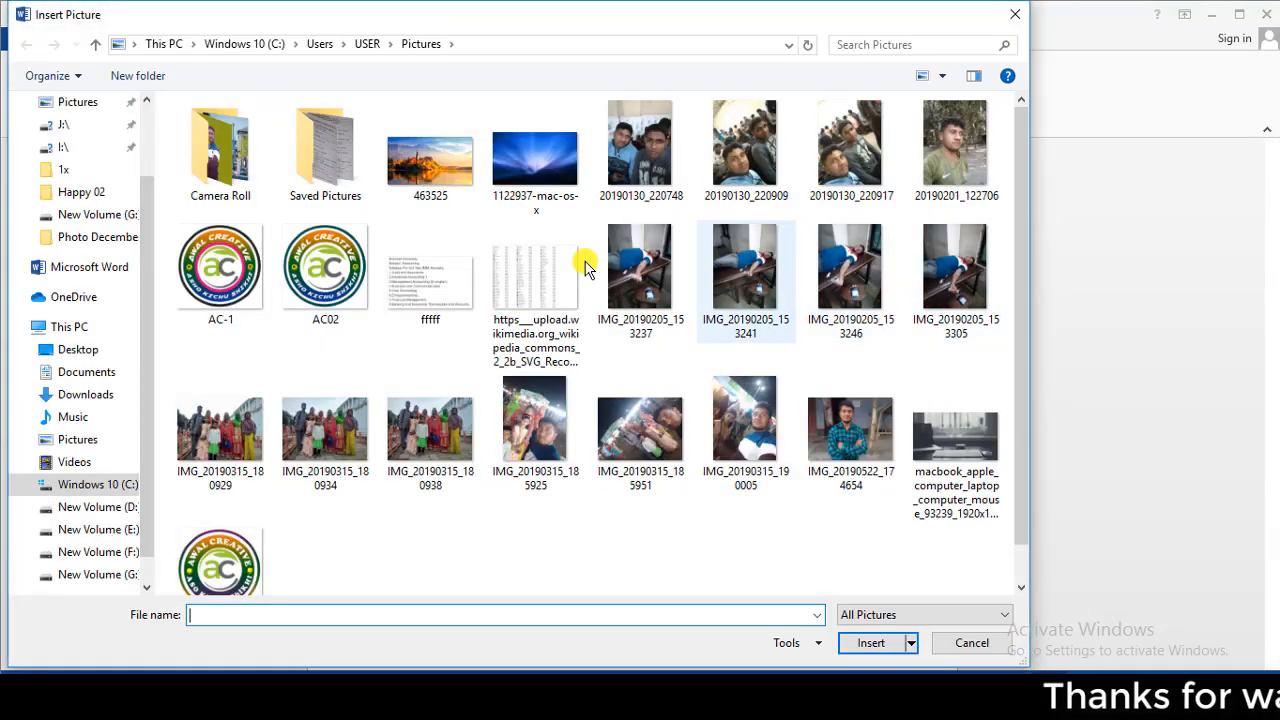
{"action": "left_click", "coordinate": [220, 558]}
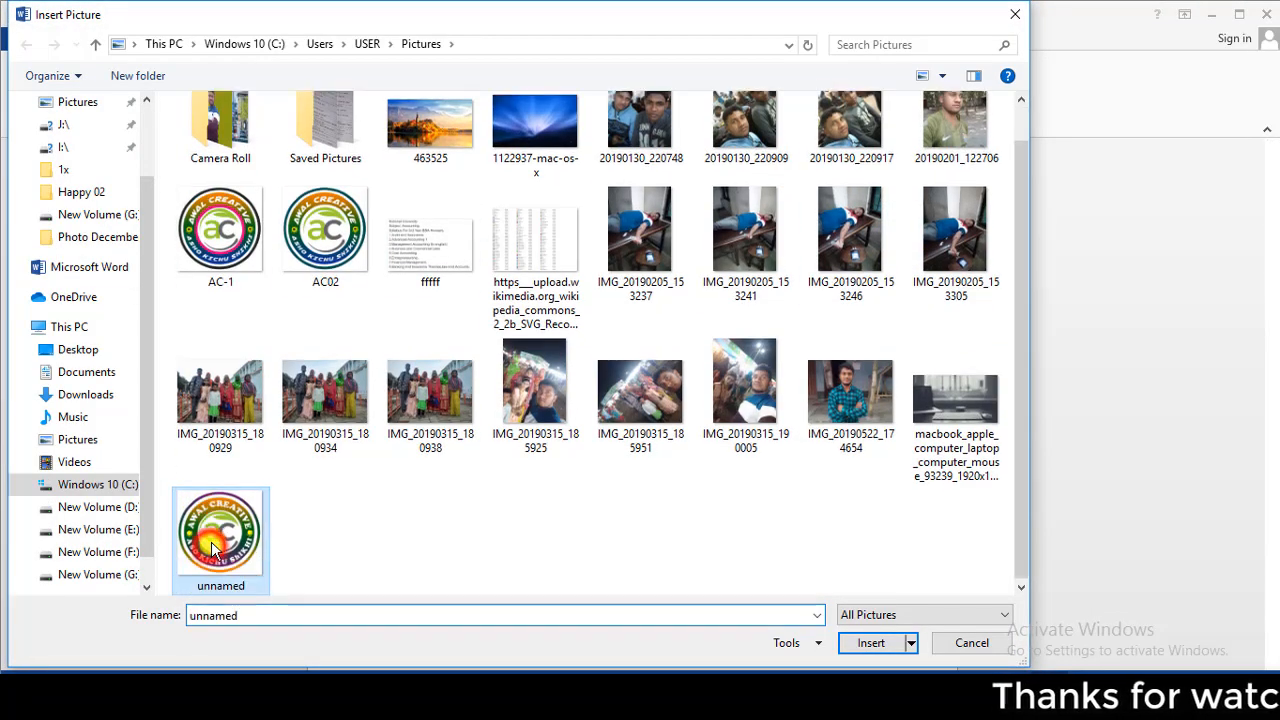
{"action": "left_click", "coordinate": [875, 645]}
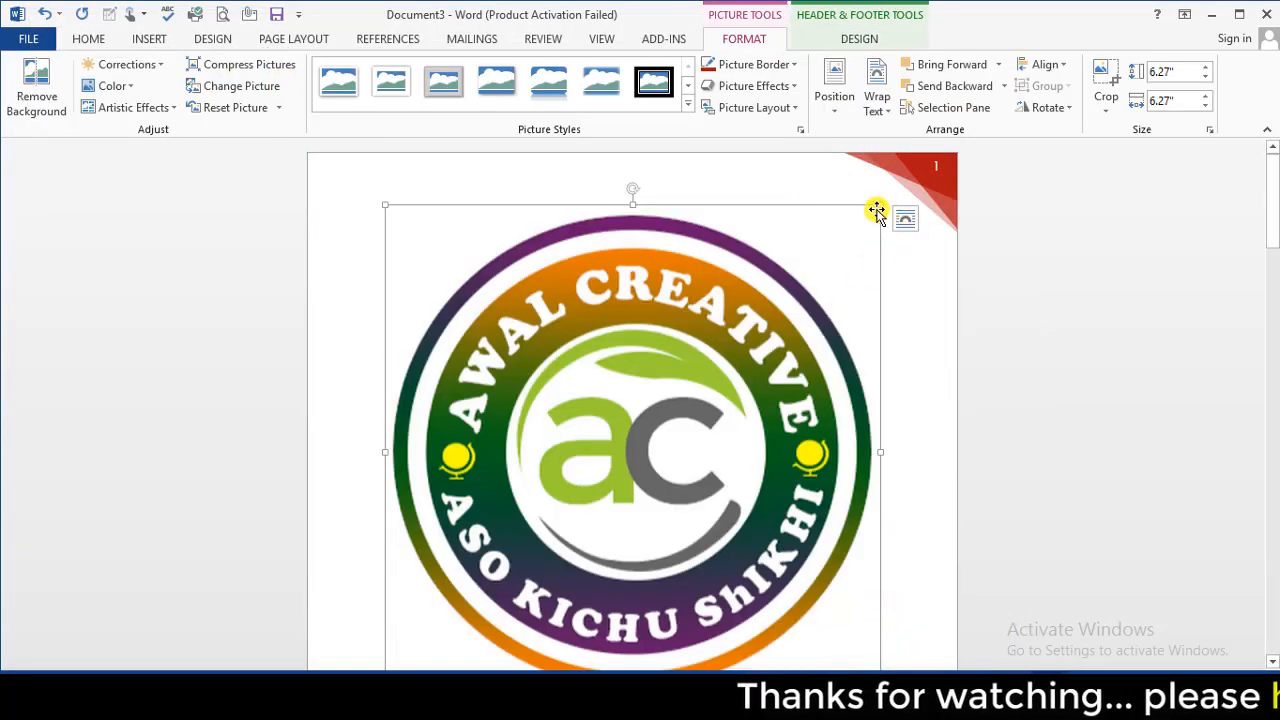
- Set the header logo picture in front of the text and shrink it to 0.76" by 0.76" just after the header text
{"action": "left_click_drag", "start_coordinate": [877, 205], "coordinate": [834, 168]}
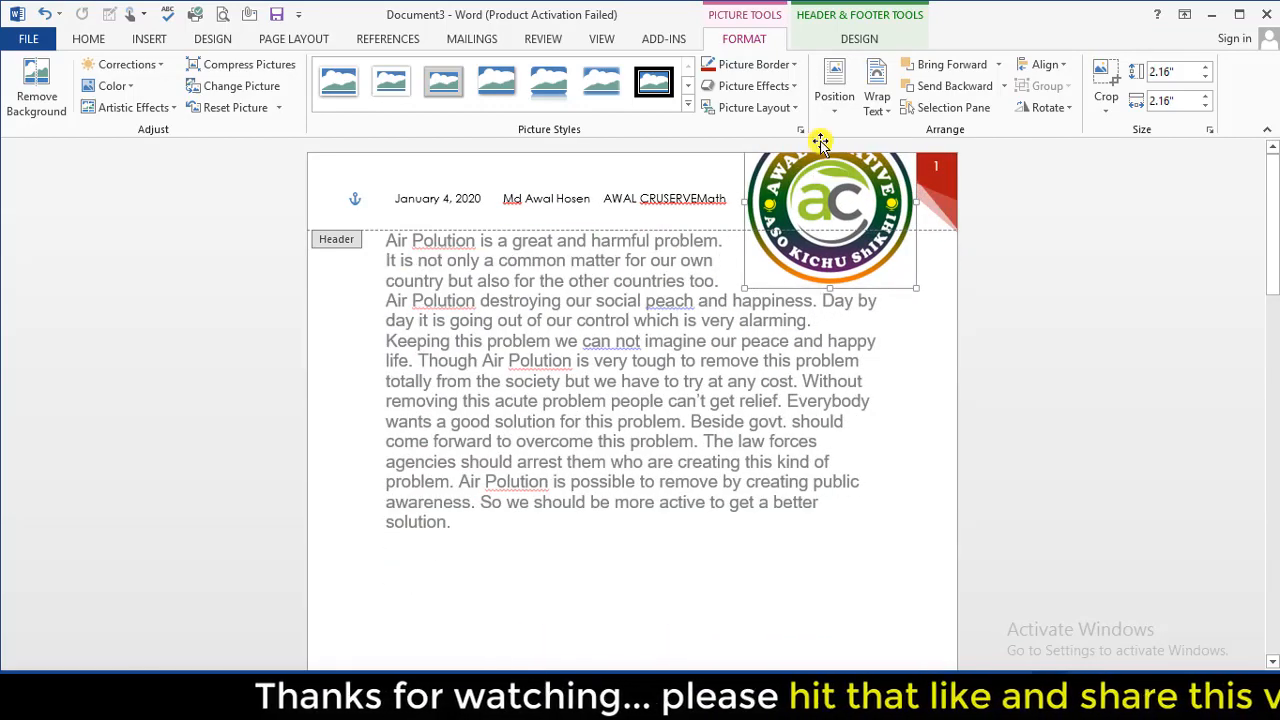
{"action": "left_click", "coordinate": [877, 100]}
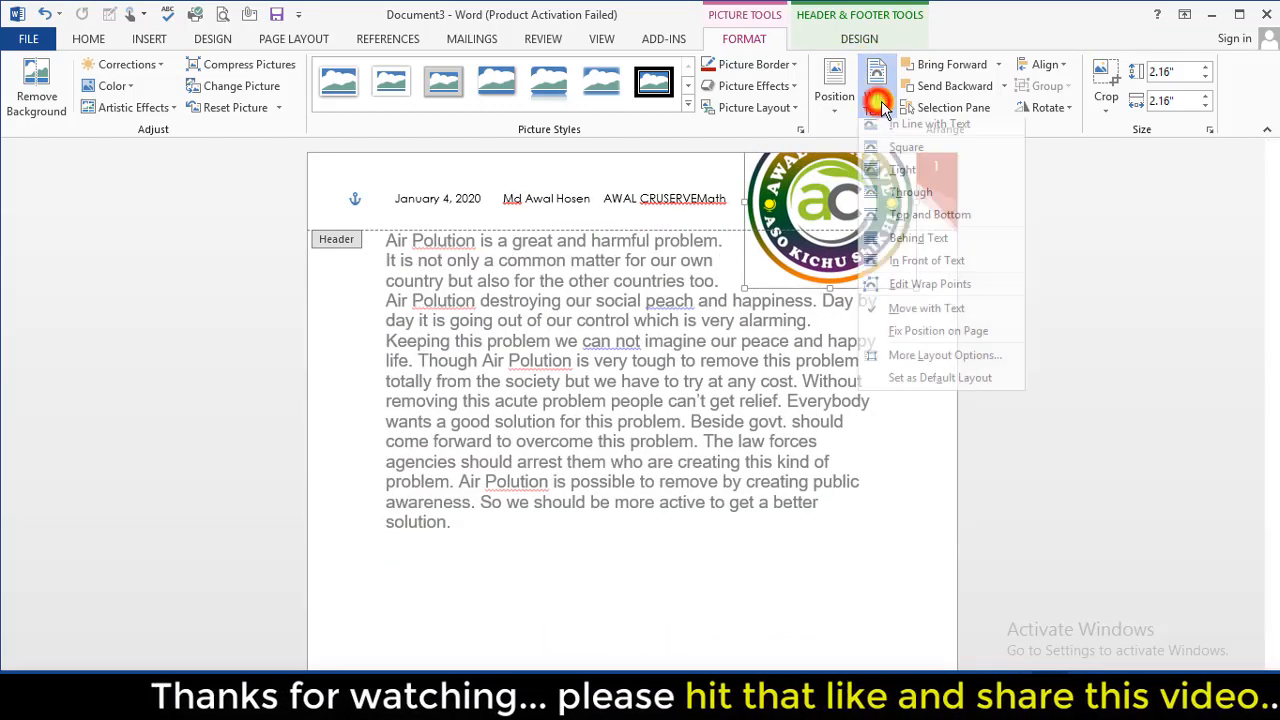
{"action": "left_click", "coordinate": [925, 262]}
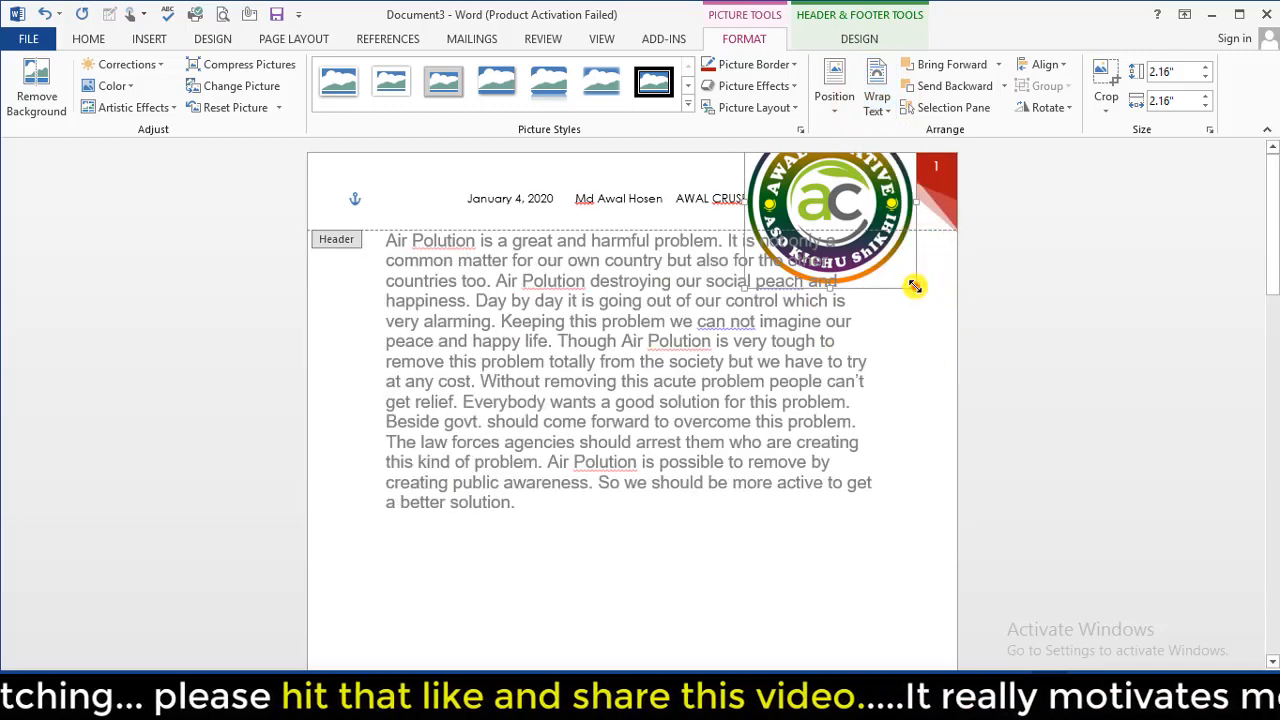
{"action": "left_click_drag", "start_coordinate": [914, 287], "coordinate": [817, 206]}
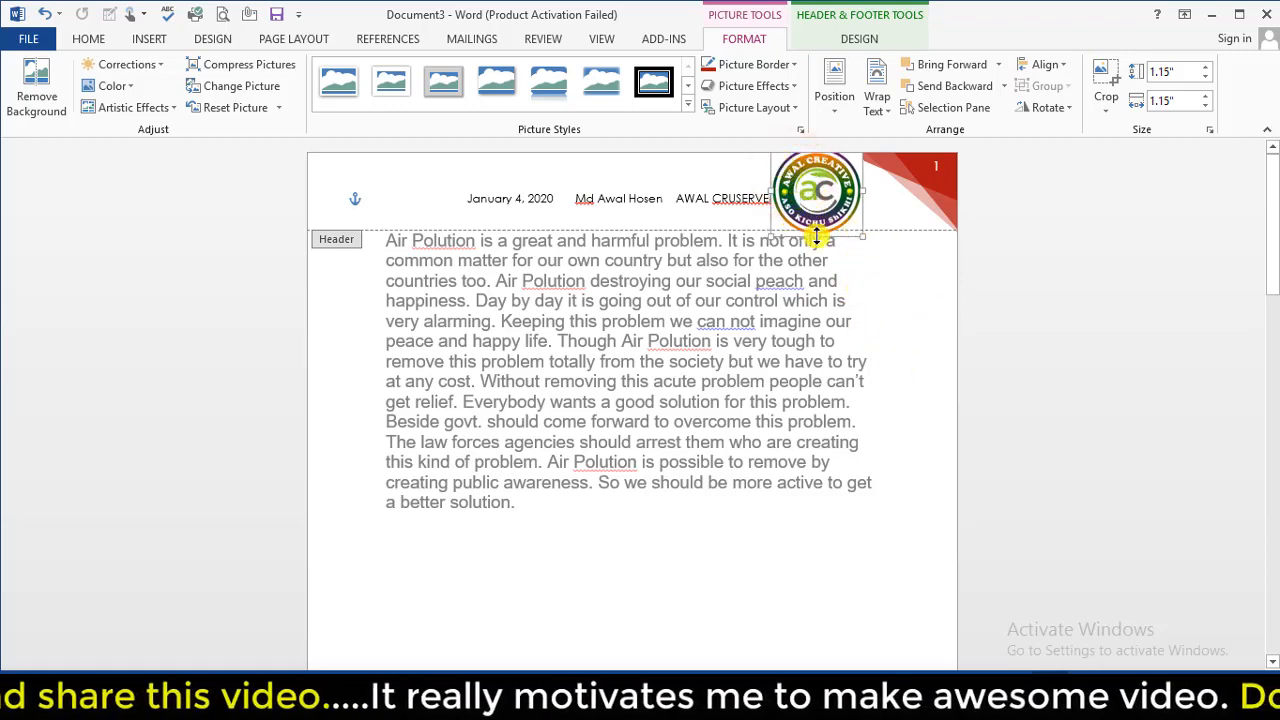
{"action": "left_click_drag", "start_coordinate": [862, 237], "coordinate": [837, 200]}
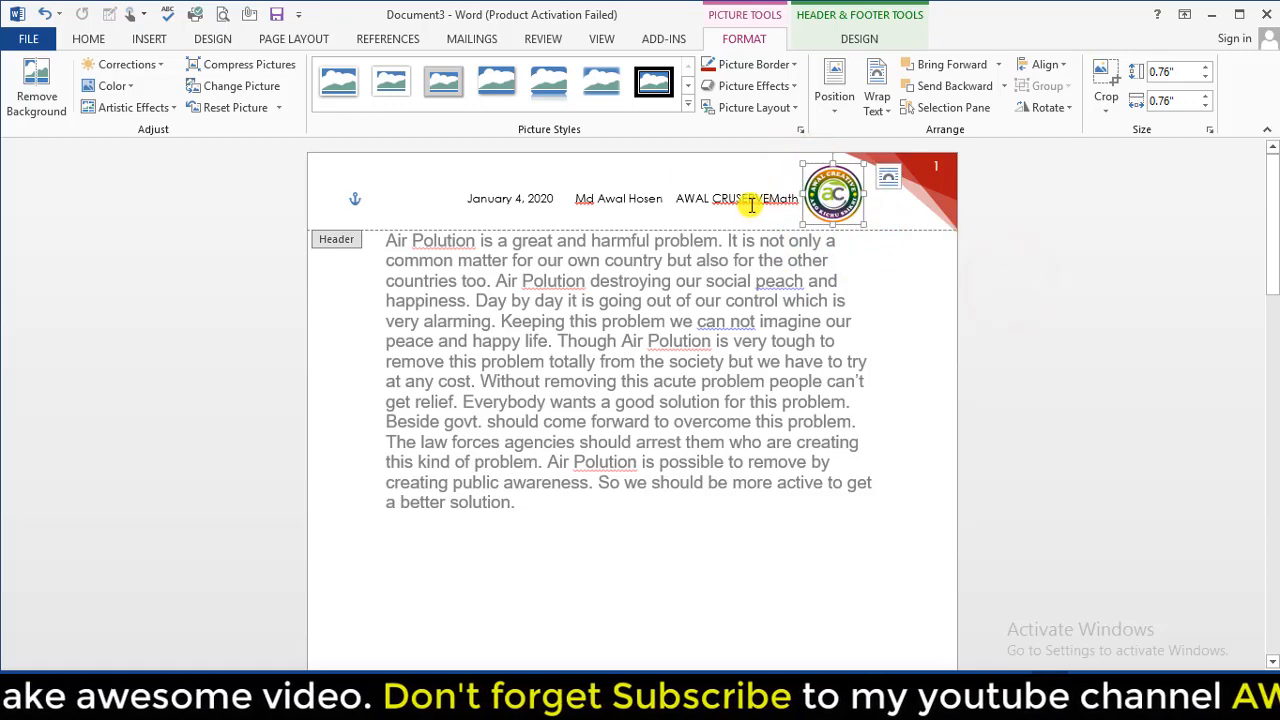
- Deselect the logo, go from the first page's header to its footer, and return to the header
{"action": "left_click", "coordinate": [846, 40]}
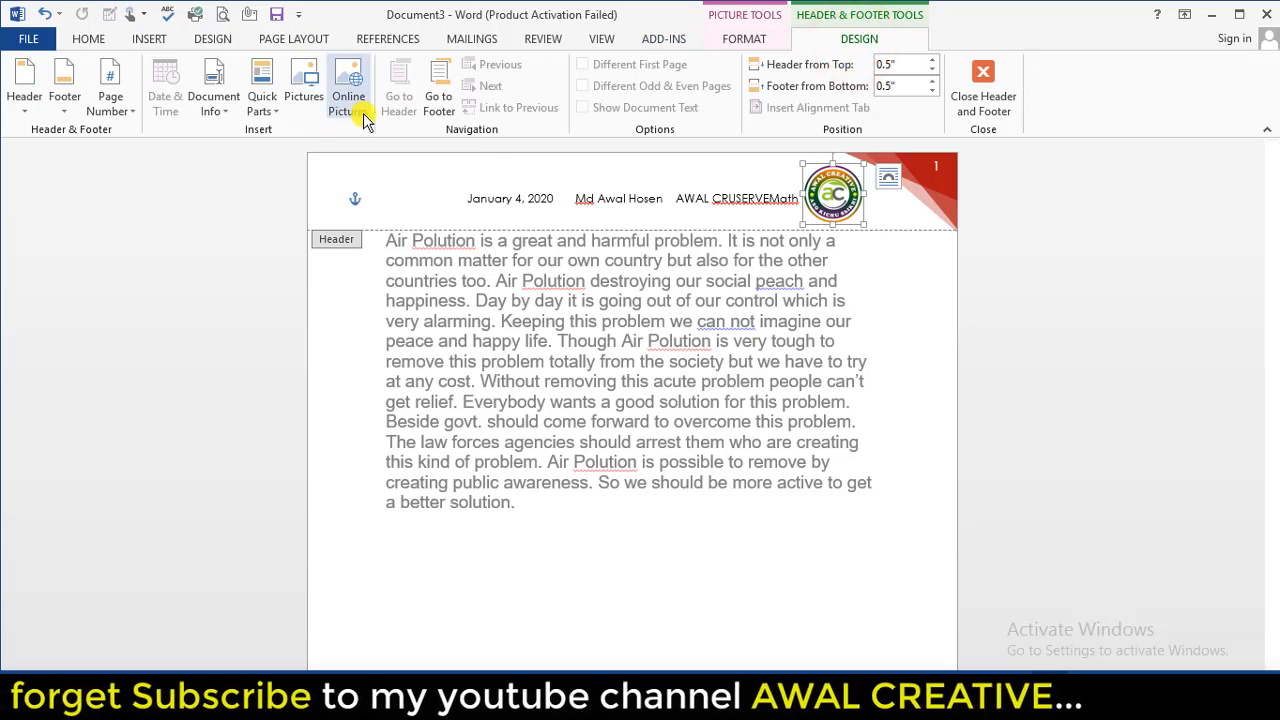
{"action": "left_click", "coordinate": [501, 198]}
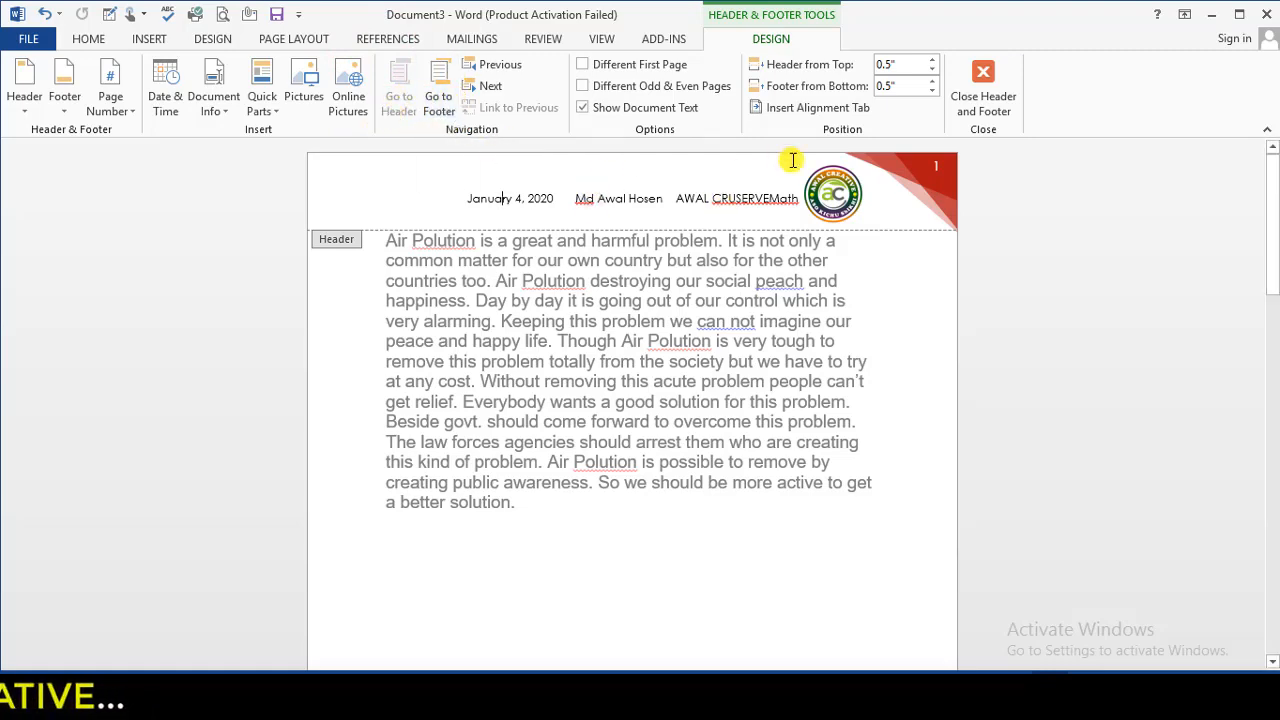
{"action": "left_click", "coordinate": [440, 104]}
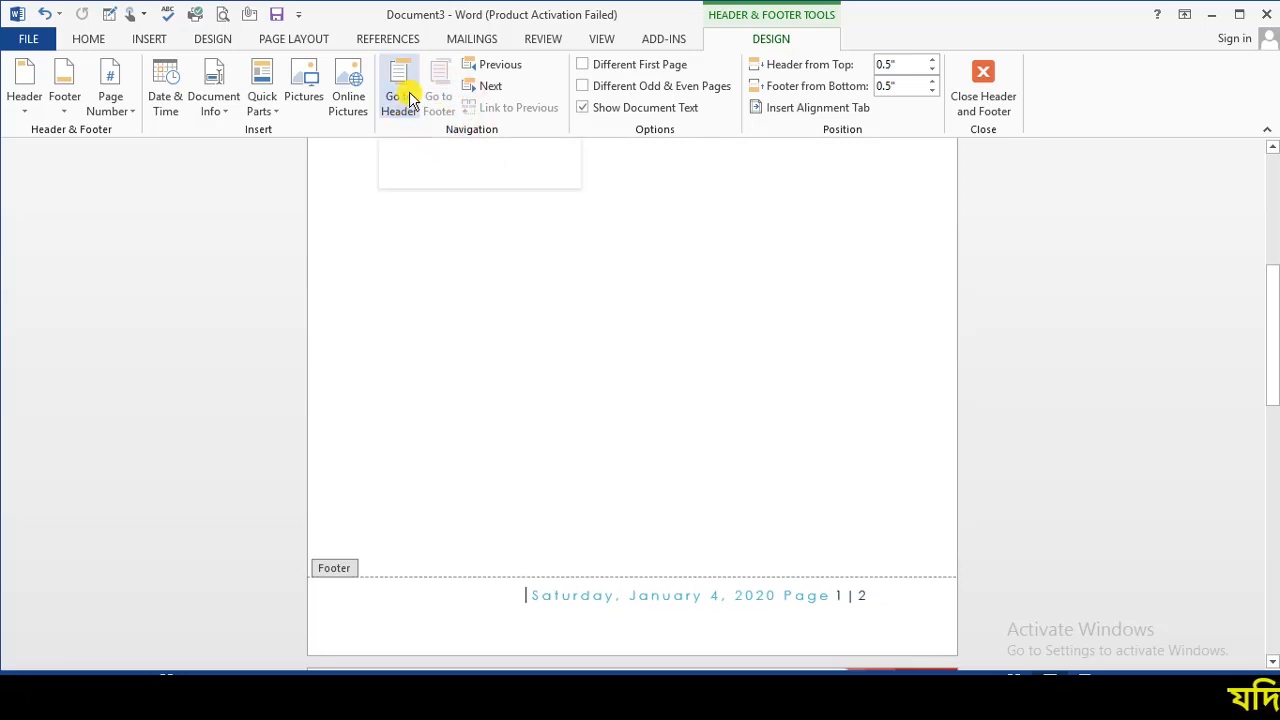
{"action": "scroll", "coordinate": [670, 645], "scroll_direction": "down", "scroll_amount": 2}
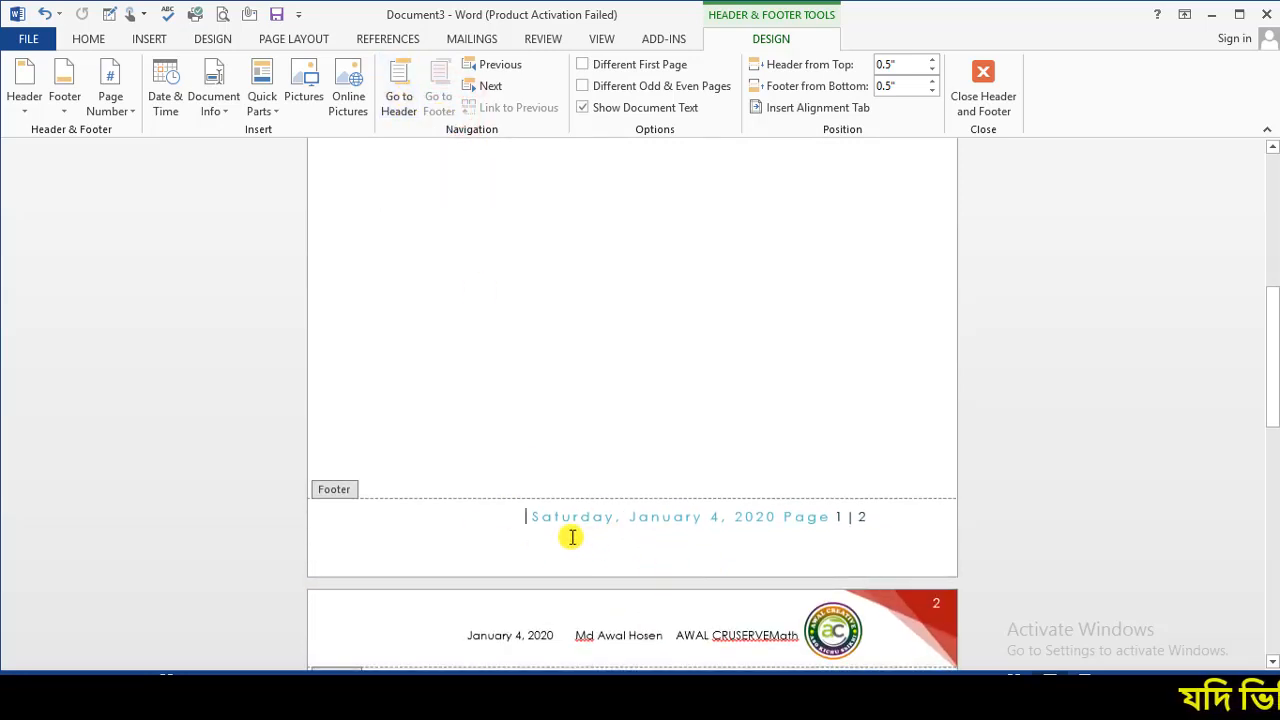
{"action": "left_click_drag", "start_coordinate": [300, 489], "coordinate": [997, 583]}
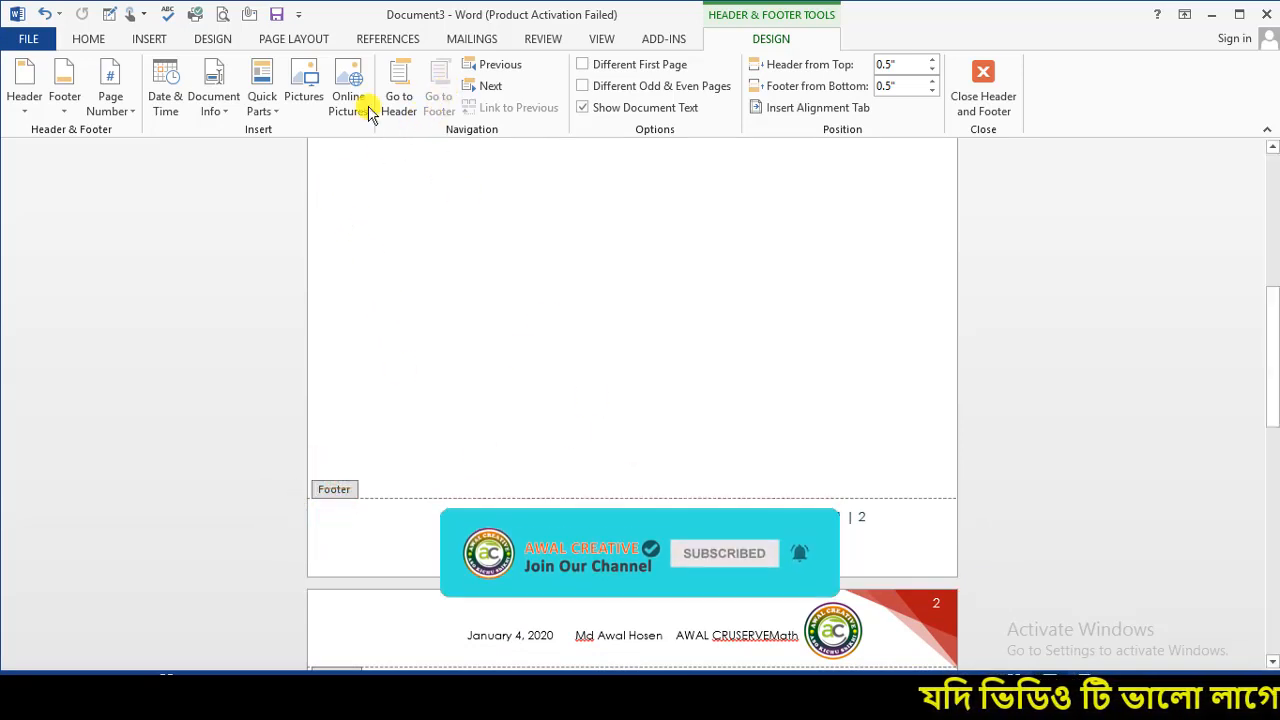
{"action": "left_click", "coordinate": [405, 113]}
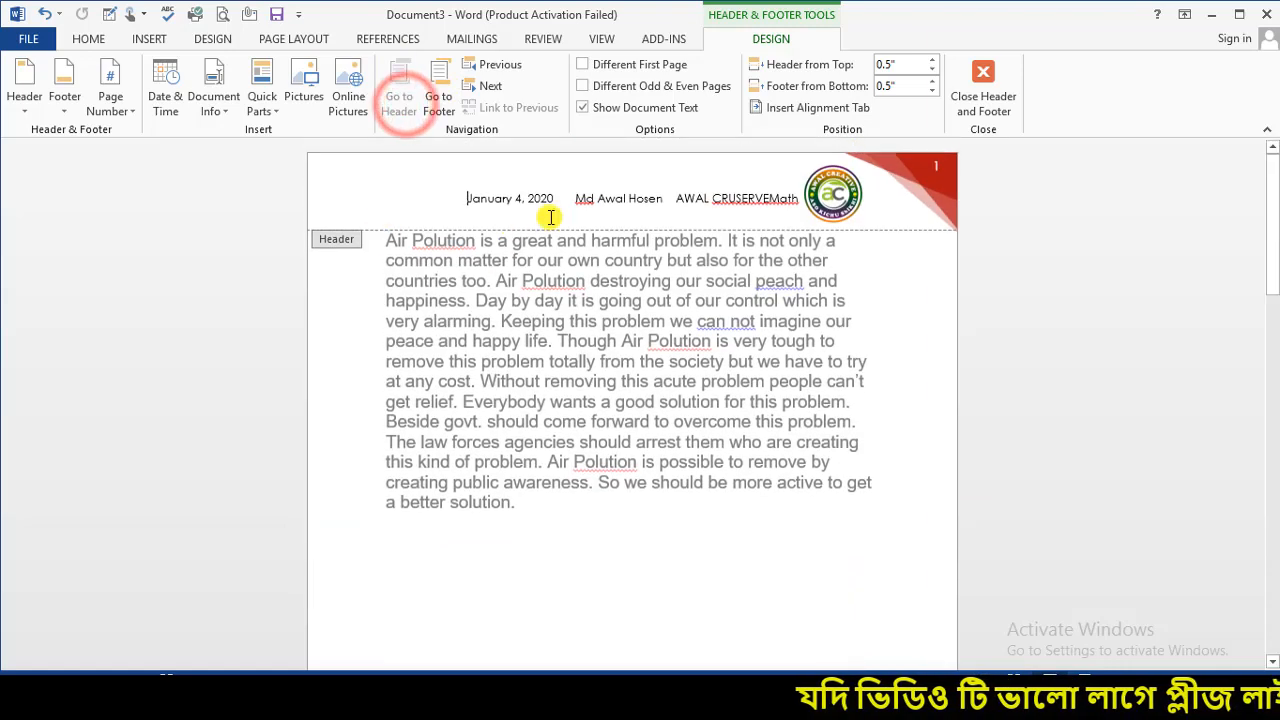
- Try the Previous and Next navigation commands from the header and from the first page's footer
{"action": "left_click", "coordinate": [505, 64]}
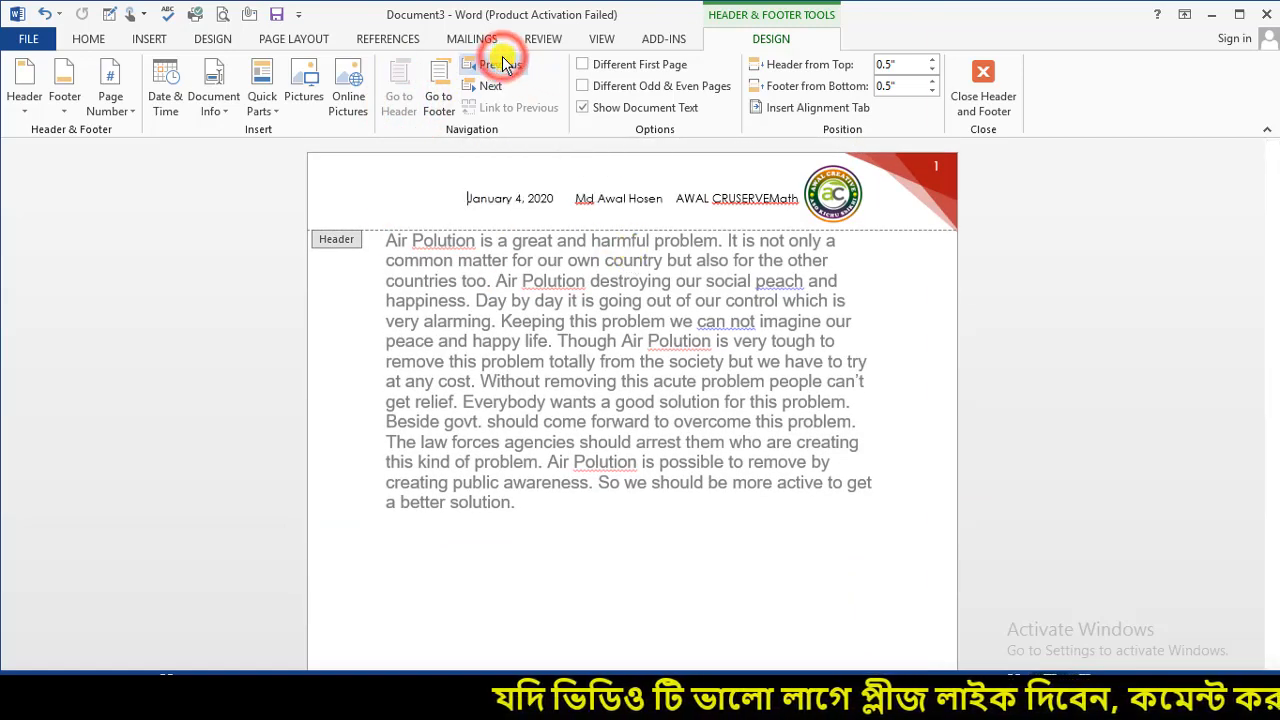
{"action": "scroll", "coordinate": [500, 190], "scroll_direction": "down", "scroll_amount": 3}
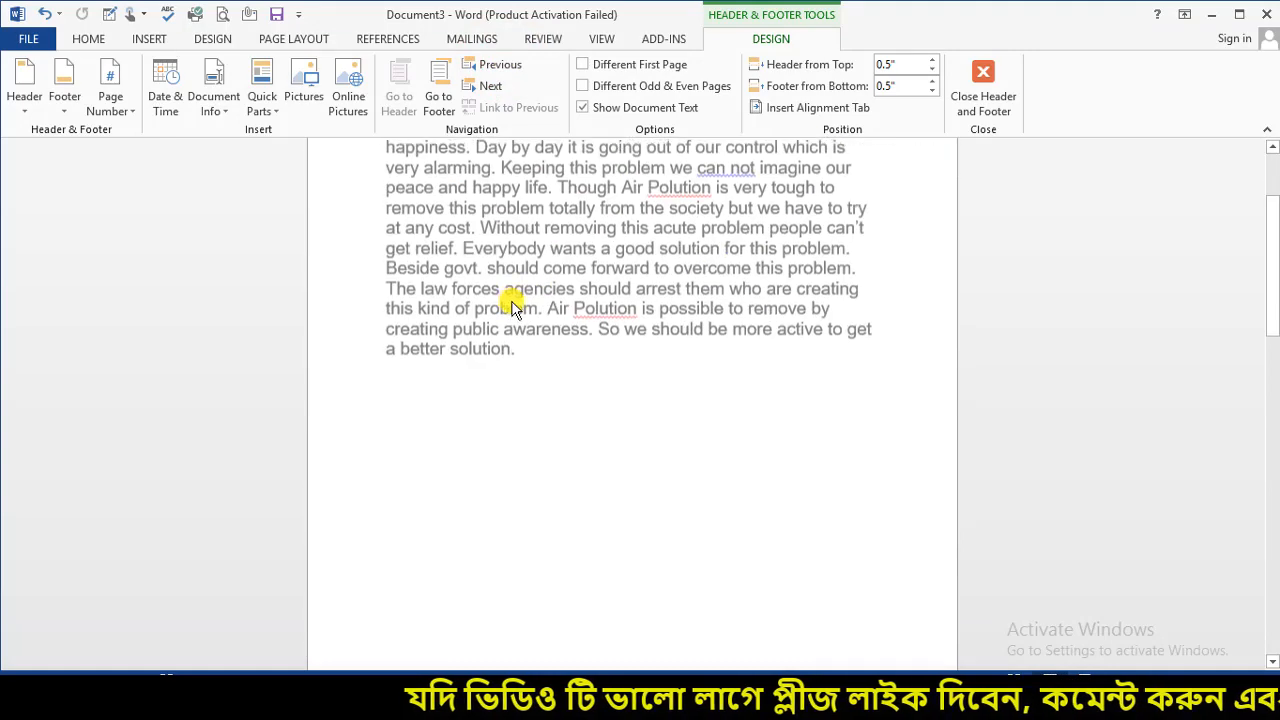
{"action": "left_click", "coordinate": [487, 93]}
{"action": "scroll", "coordinate": [523, 334], "scroll_direction": "down", "scroll_amount": 3}
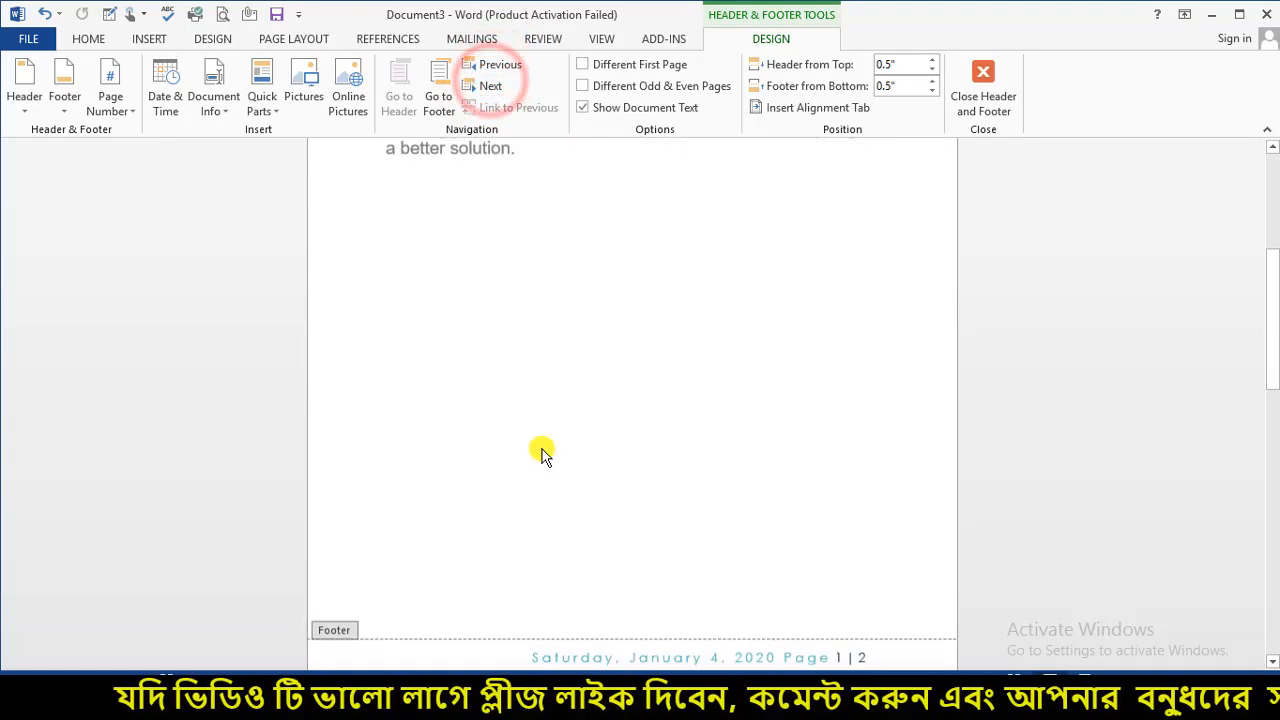
{"action": "scroll", "coordinate": [541, 453], "scroll_direction": "down", "scroll_amount": 5}
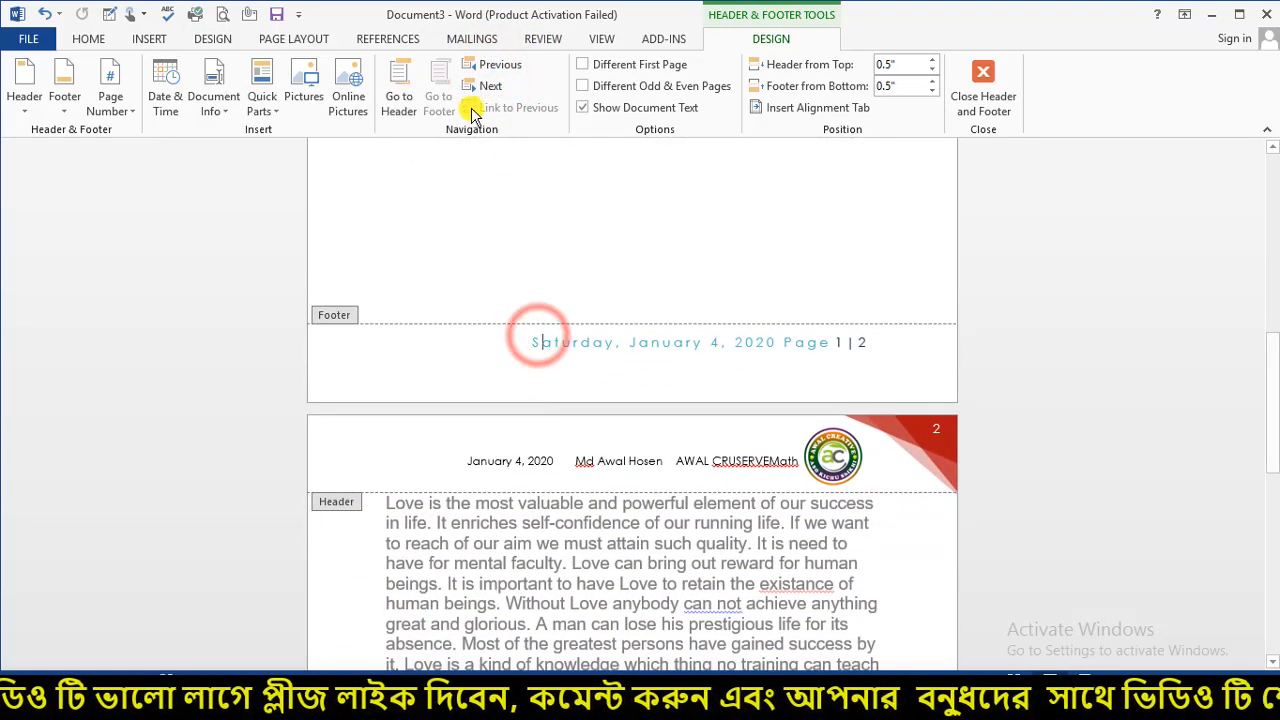
{"action": "left_click", "coordinate": [487, 93]}
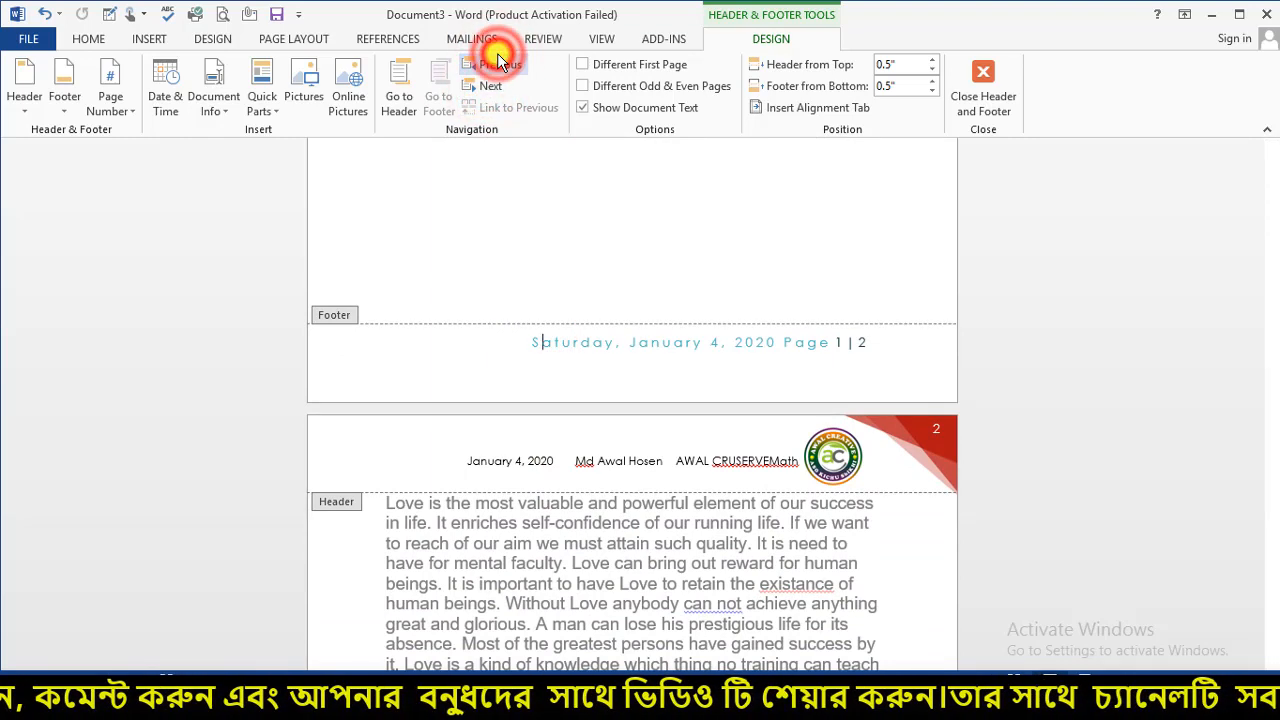
- Try the Different First Page option, check the first page's footer, and turn the option off again
{"action": "left_click", "coordinate": [643, 65]}
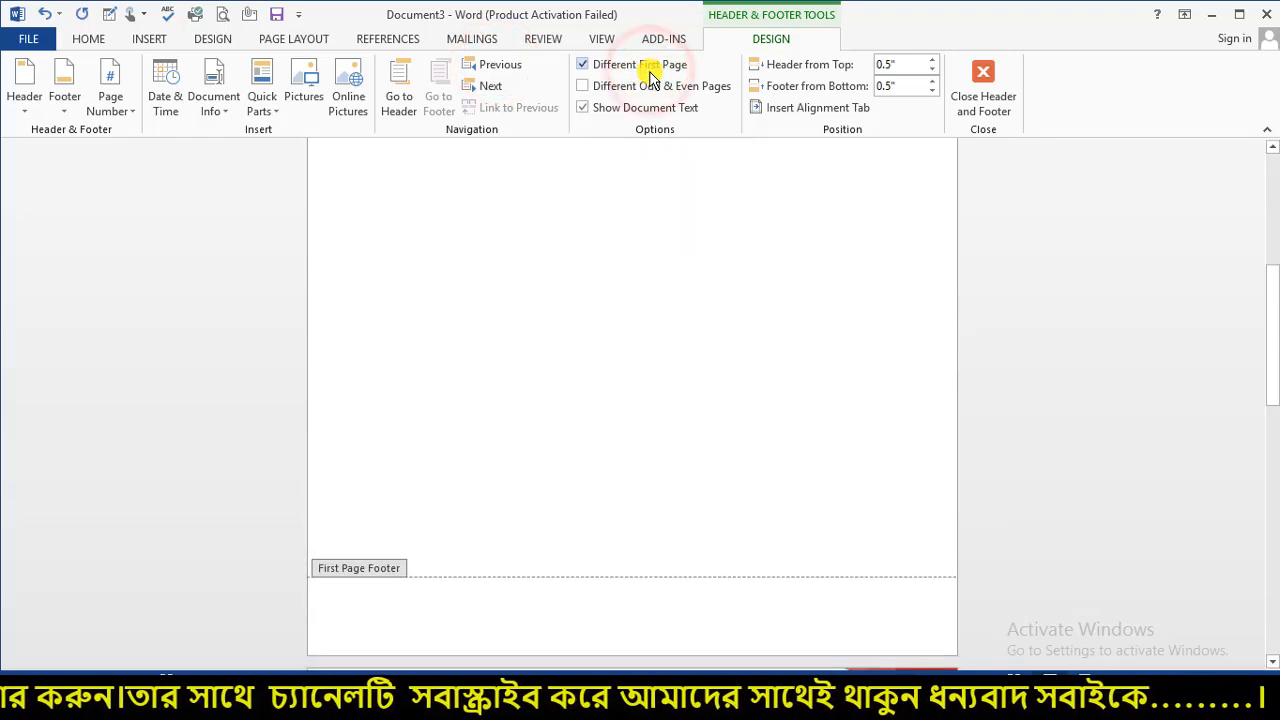
{"action": "scroll", "coordinate": [590, 493], "scroll_direction": "down", "scroll_amount": 1}
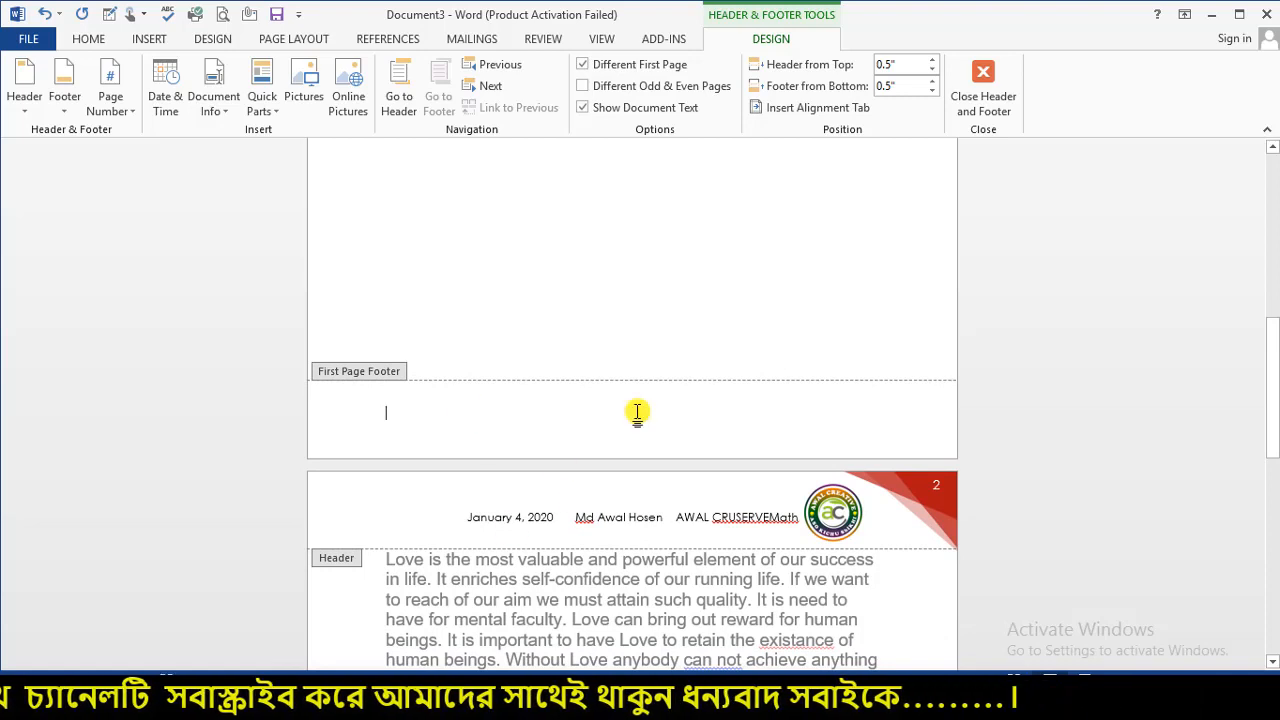
{"action": "left_click", "coordinate": [584, 68]}
{"action": "scroll", "coordinate": [563, 400], "scroll_direction": "down", "scroll_amount": 3}
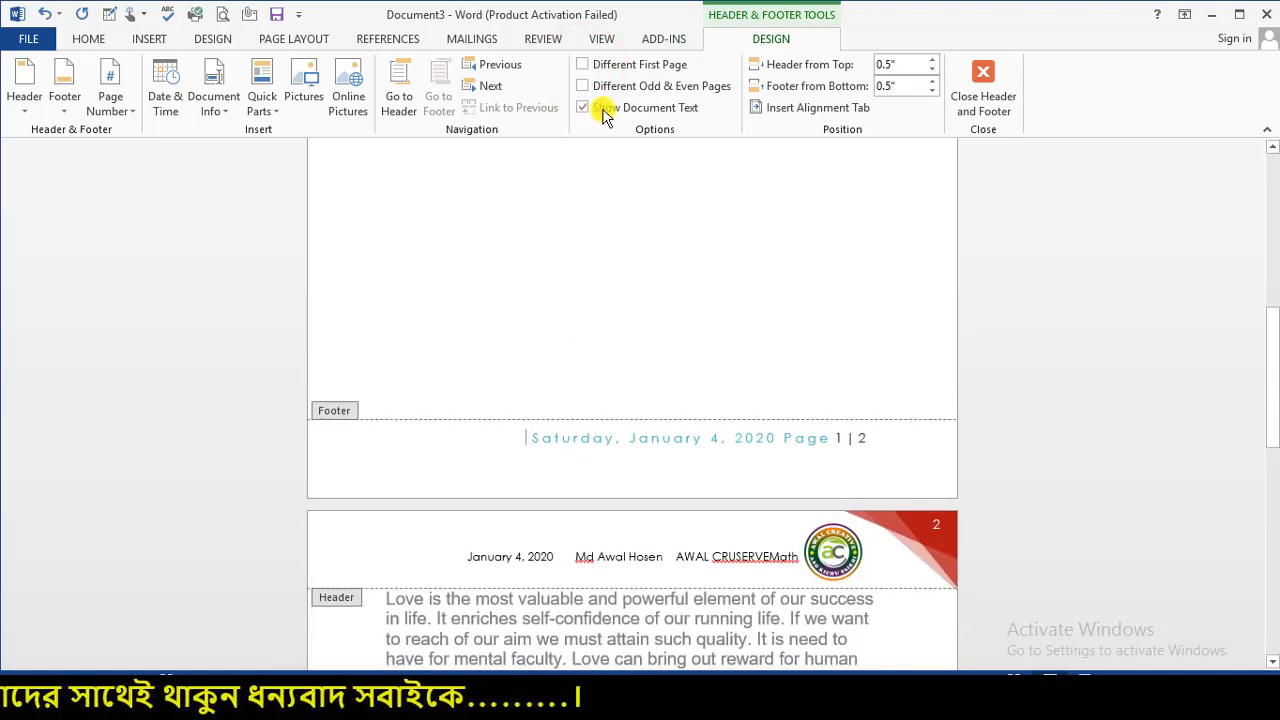
- Enable the Different First Page and Different Odd & Even Pages options for the headers and footers
{"action": "left_click", "coordinate": [585, 66]}
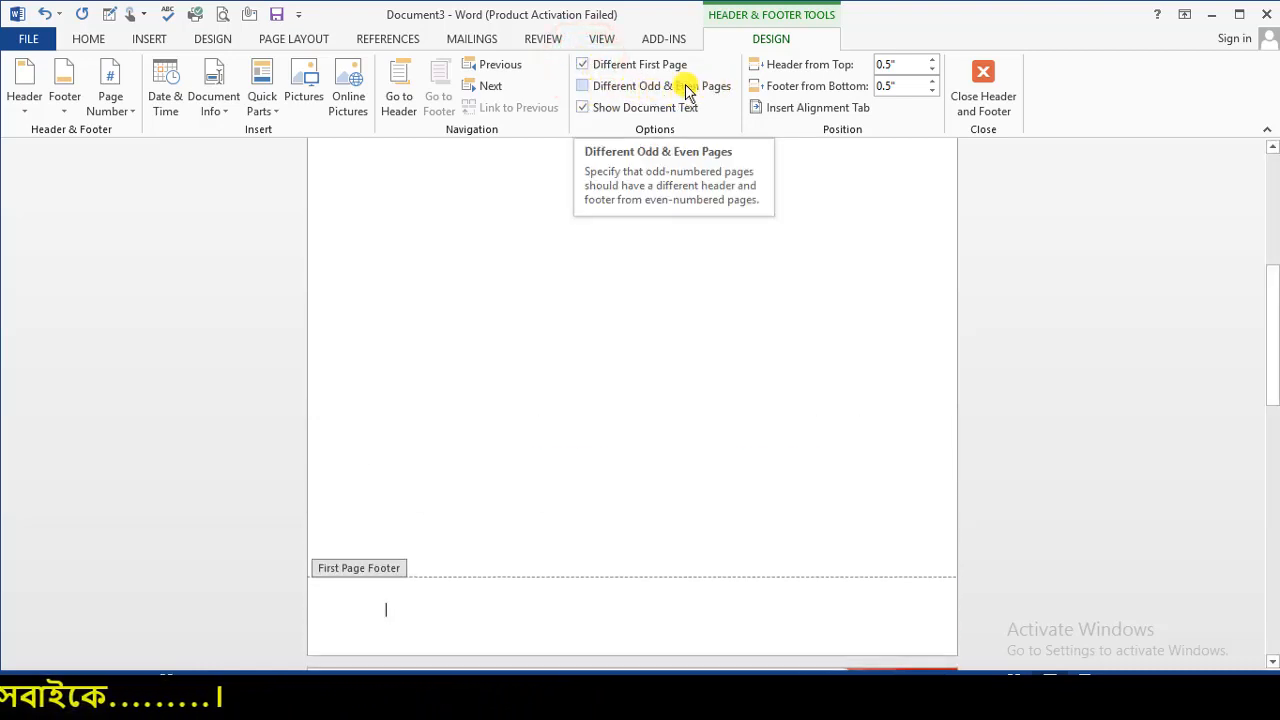
{"action": "left_click", "coordinate": [588, 92]}
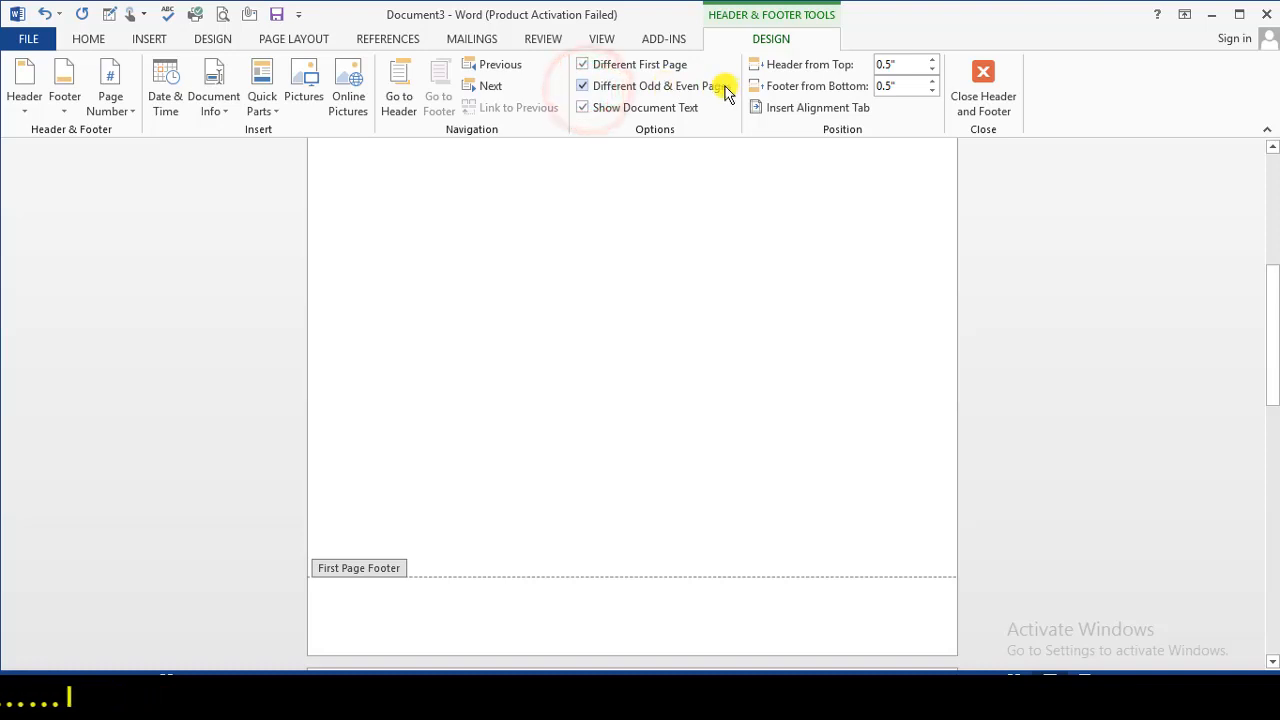
- Hide and show the document text repeatedly to compare the pages, ending with Show Document Text enabled
{"action": "left_click", "coordinate": [583, 107]}
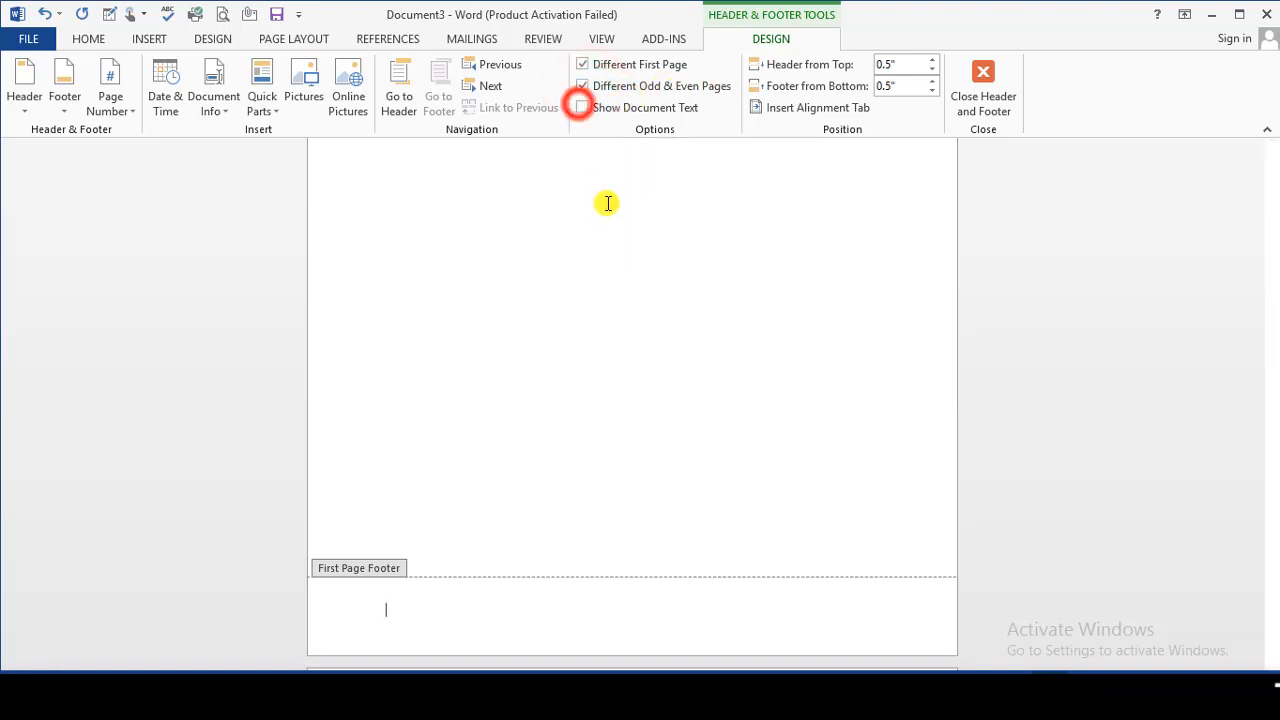
{"action": "scroll", "coordinate": [629, 348], "scroll_direction": "up", "scroll_amount": 1}
{"action": "scroll", "coordinate": [620, 361], "scroll_direction": "down", "scroll_amount": 3}
{"action": "scroll", "coordinate": [619, 331], "scroll_direction": "up", "scroll_amount": 3}
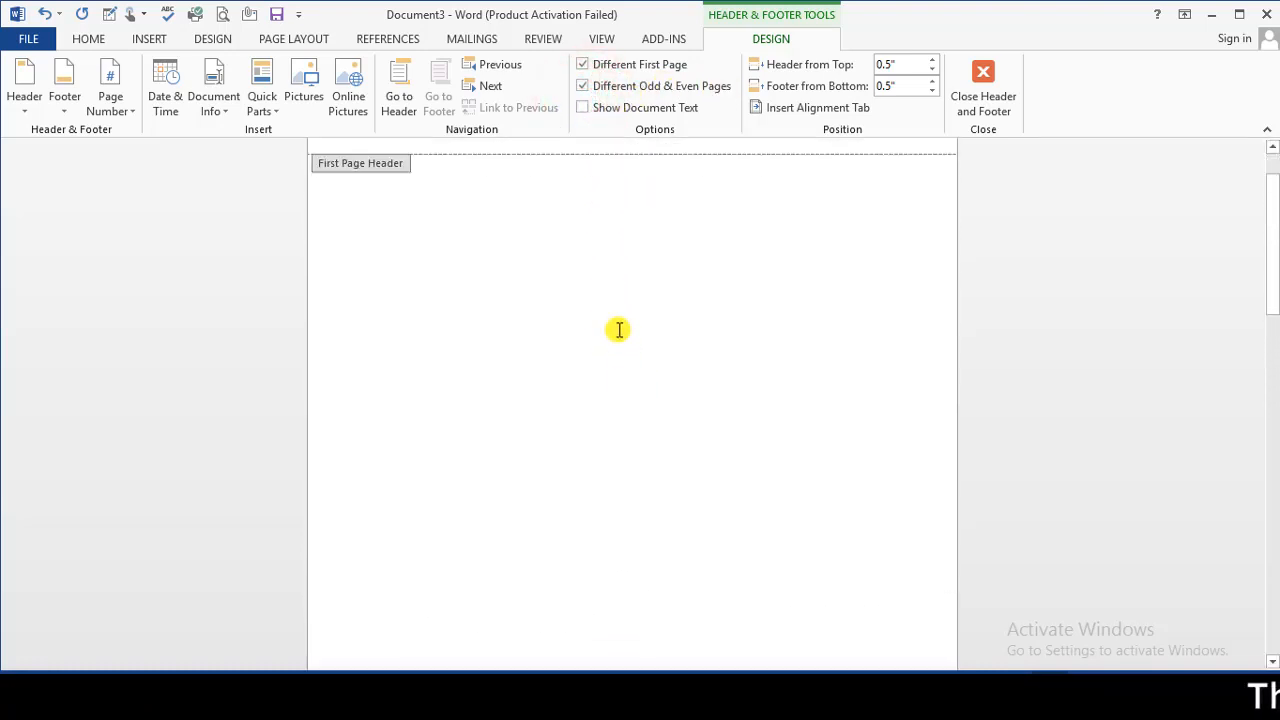
{"action": "left_click", "coordinate": [584, 109]}
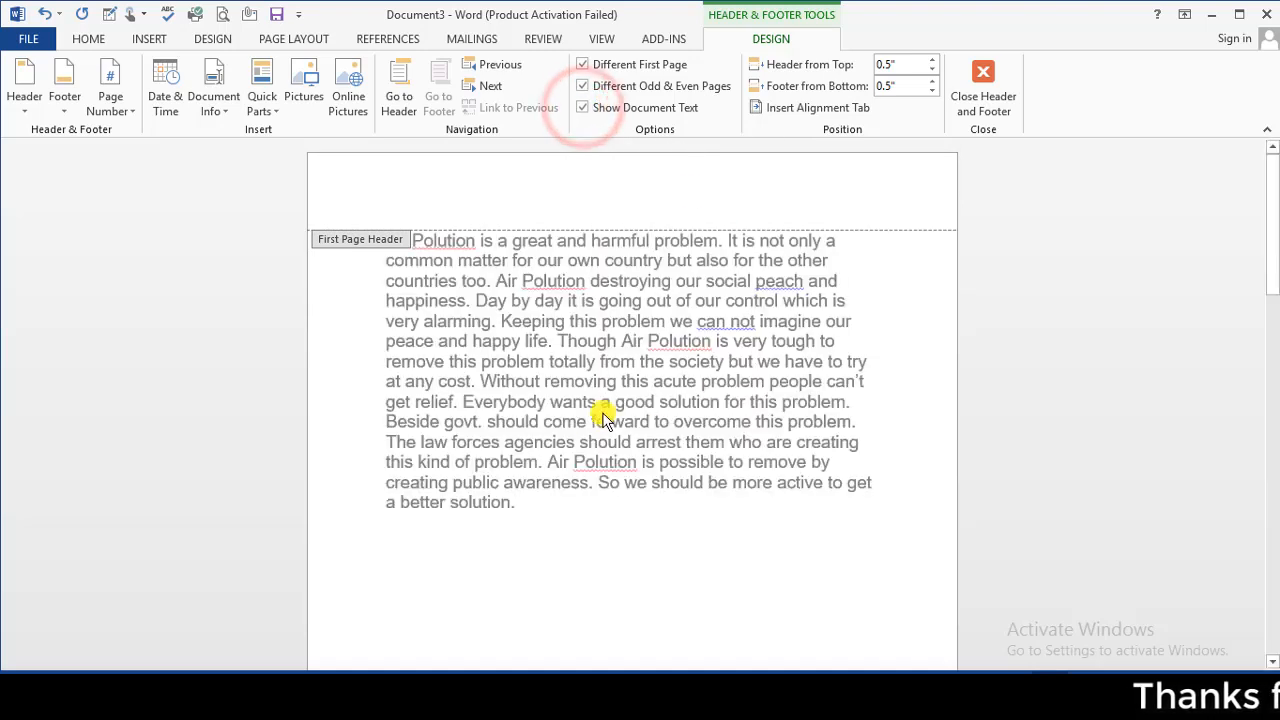
{"action": "left_click", "coordinate": [584, 109]}
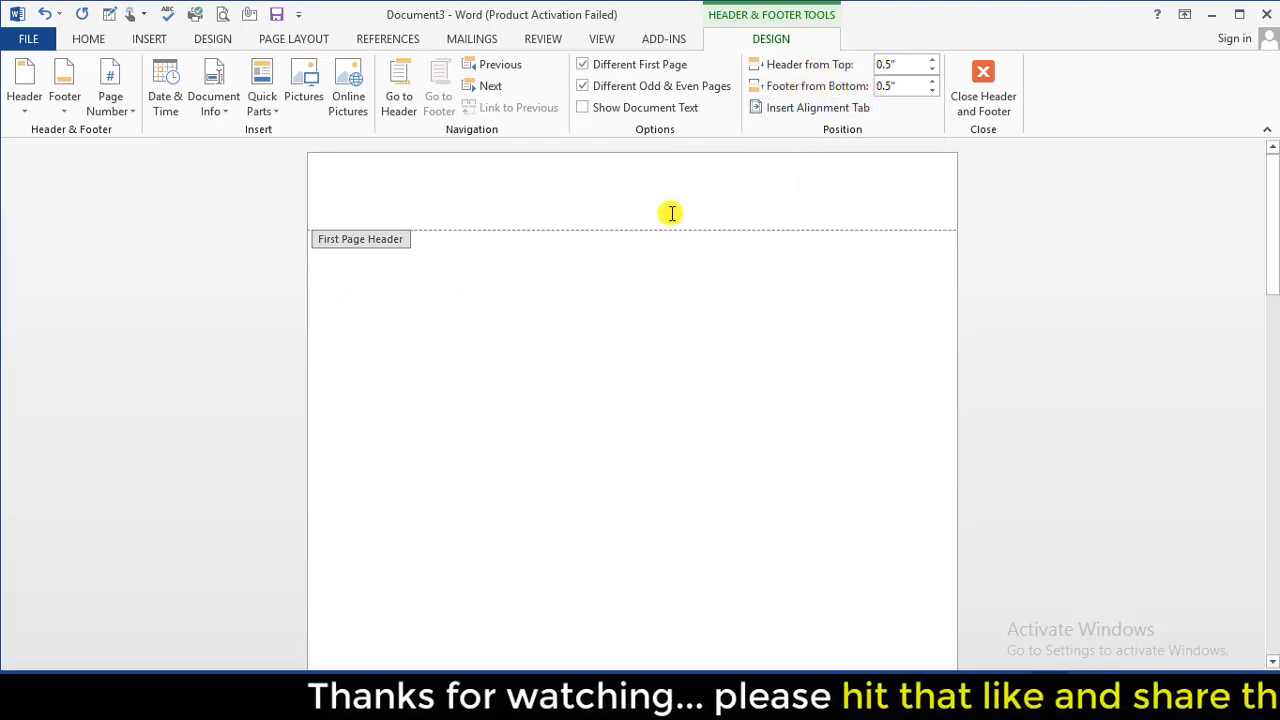
{"action": "left_click", "coordinate": [611, 188]}
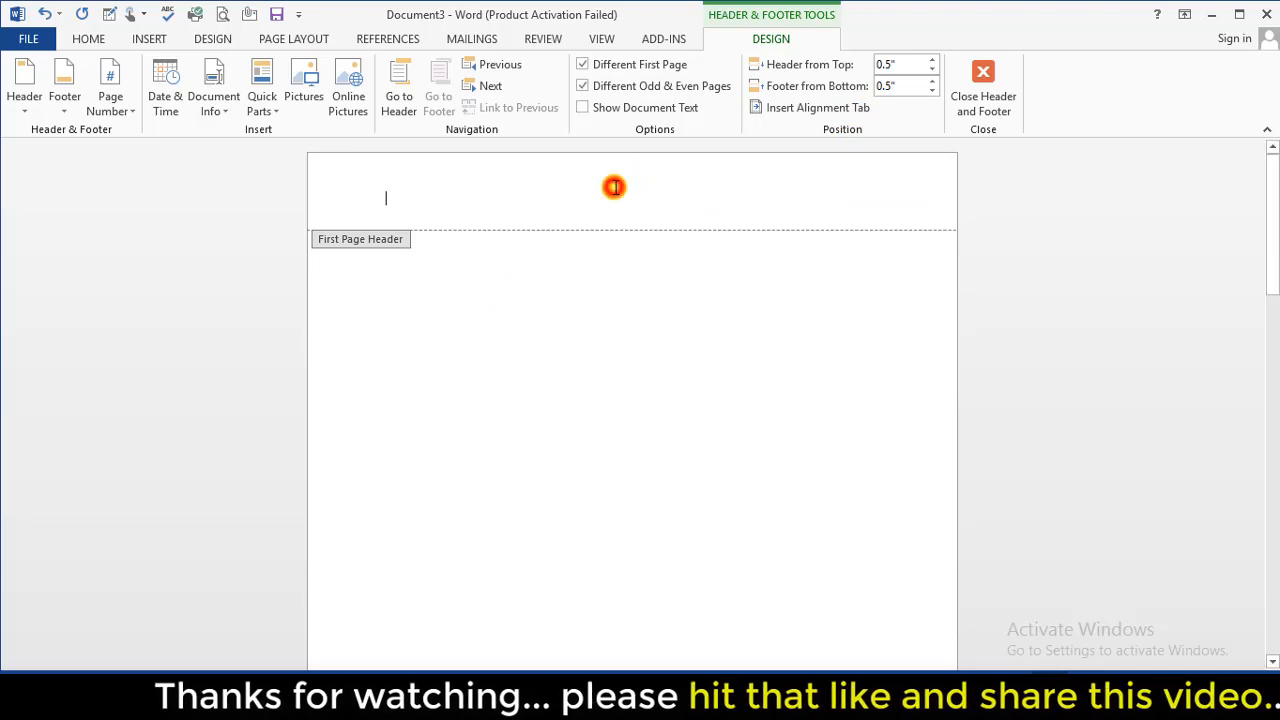
{"action": "left_click", "coordinate": [583, 107]}
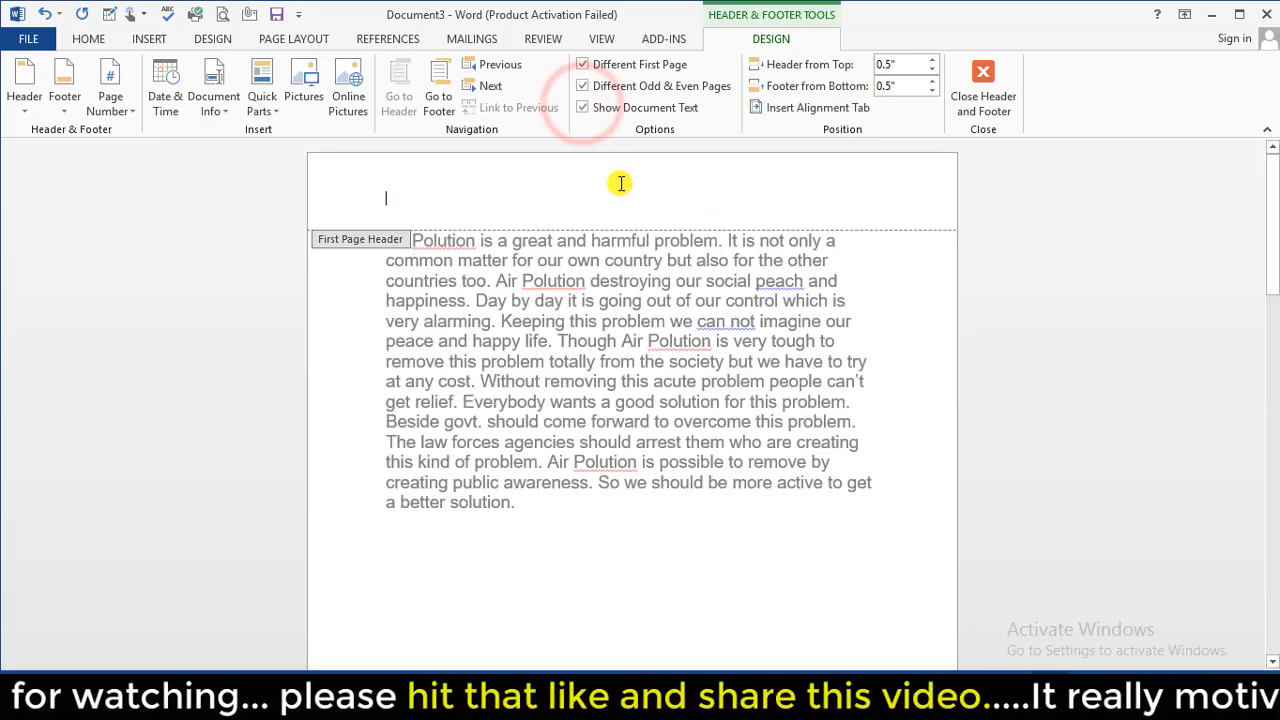
- Insert the built-in header with three [Type here] placeholders into the first page's header
{"action": "left_click", "coordinate": [24, 92]}
{"action": "left_click", "coordinate": [198, 294]}
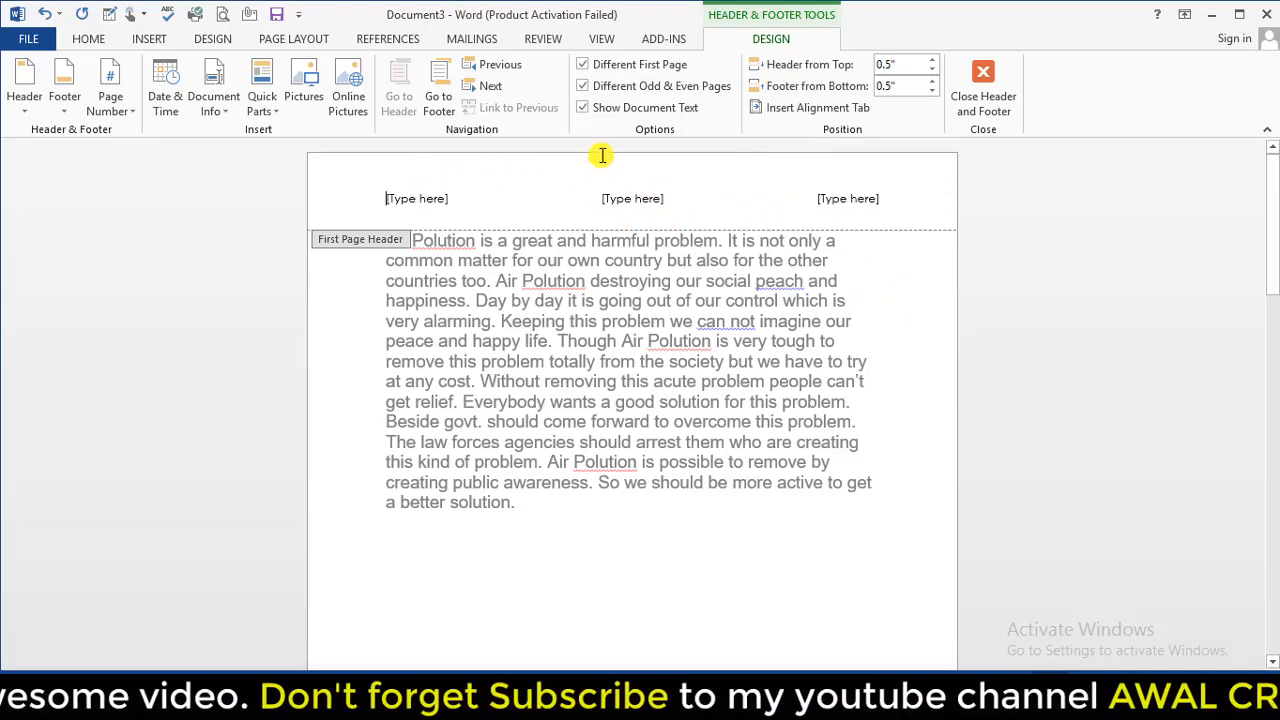
- Try different header distances from the top edge of the page and set the distance to 0.4"
{"action": "left_click", "coordinate": [933, 61]}
{"action": "left_click", "coordinate": [933, 61]}
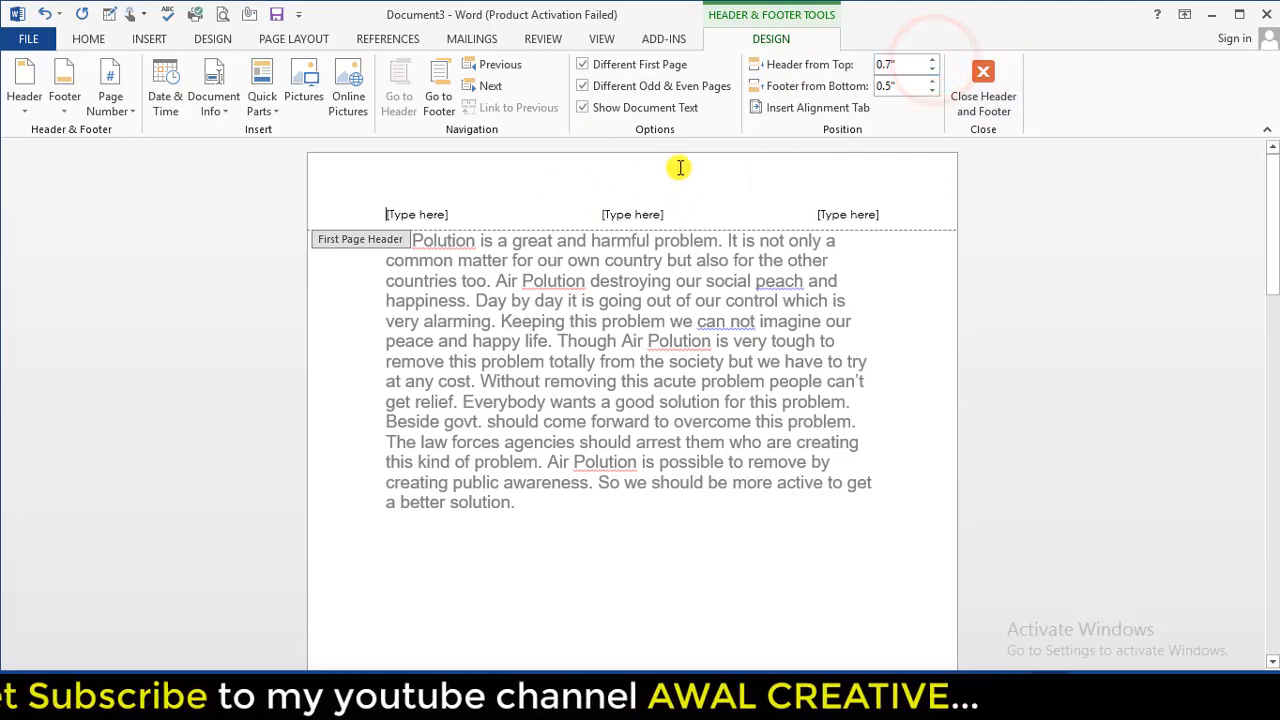
{"action": "left_click", "coordinate": [932, 68]}
{"action": "left_click", "coordinate": [932, 68]}
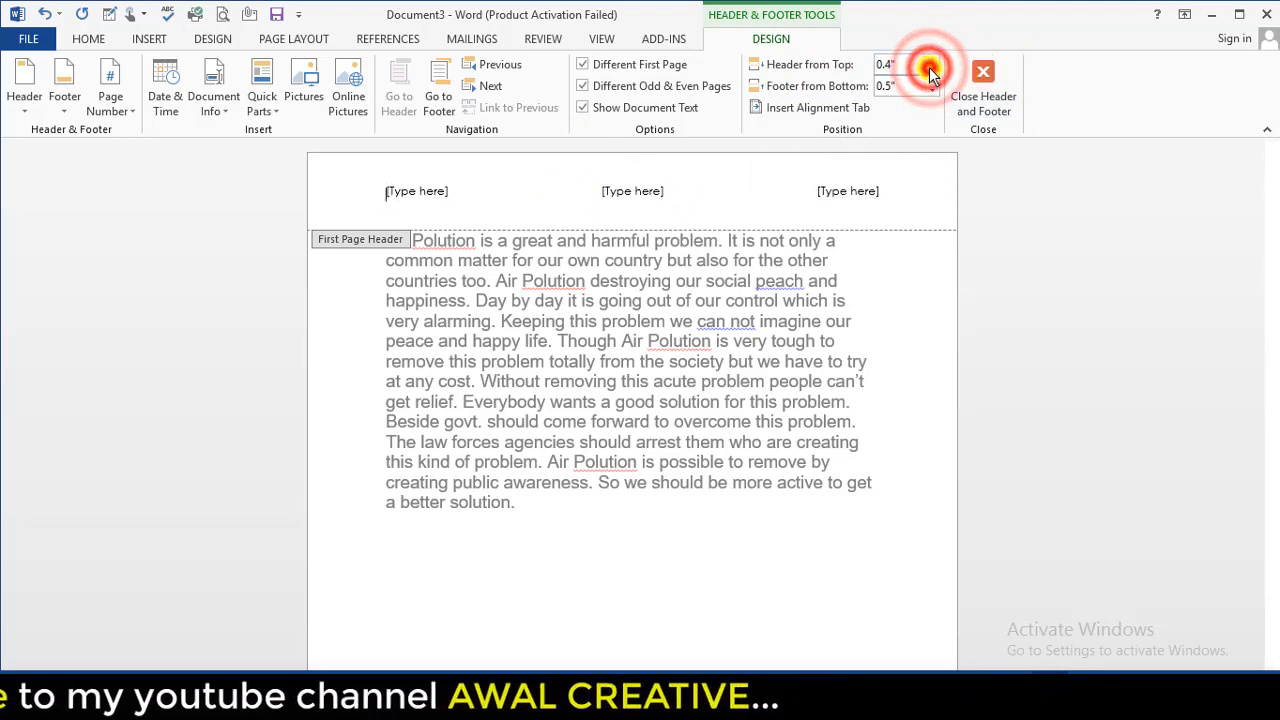
{"action": "left_click", "coordinate": [932, 68]}
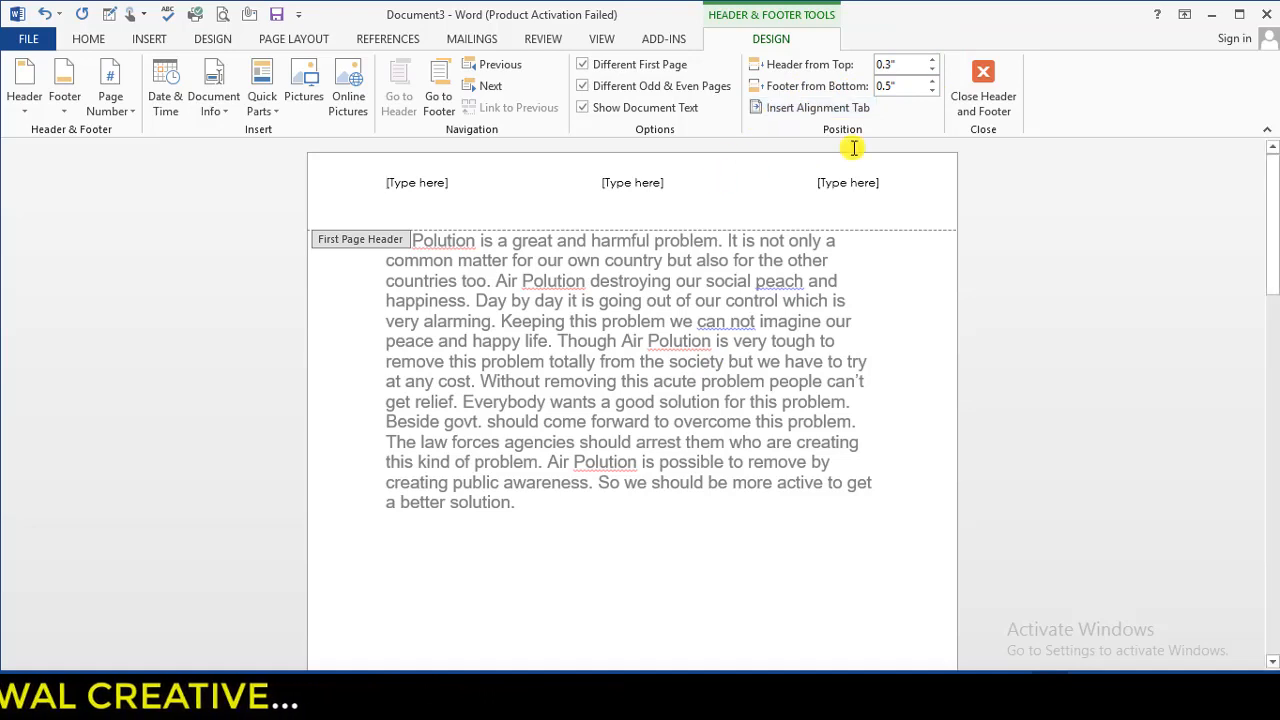
{"action": "left_click", "coordinate": [932, 61]}
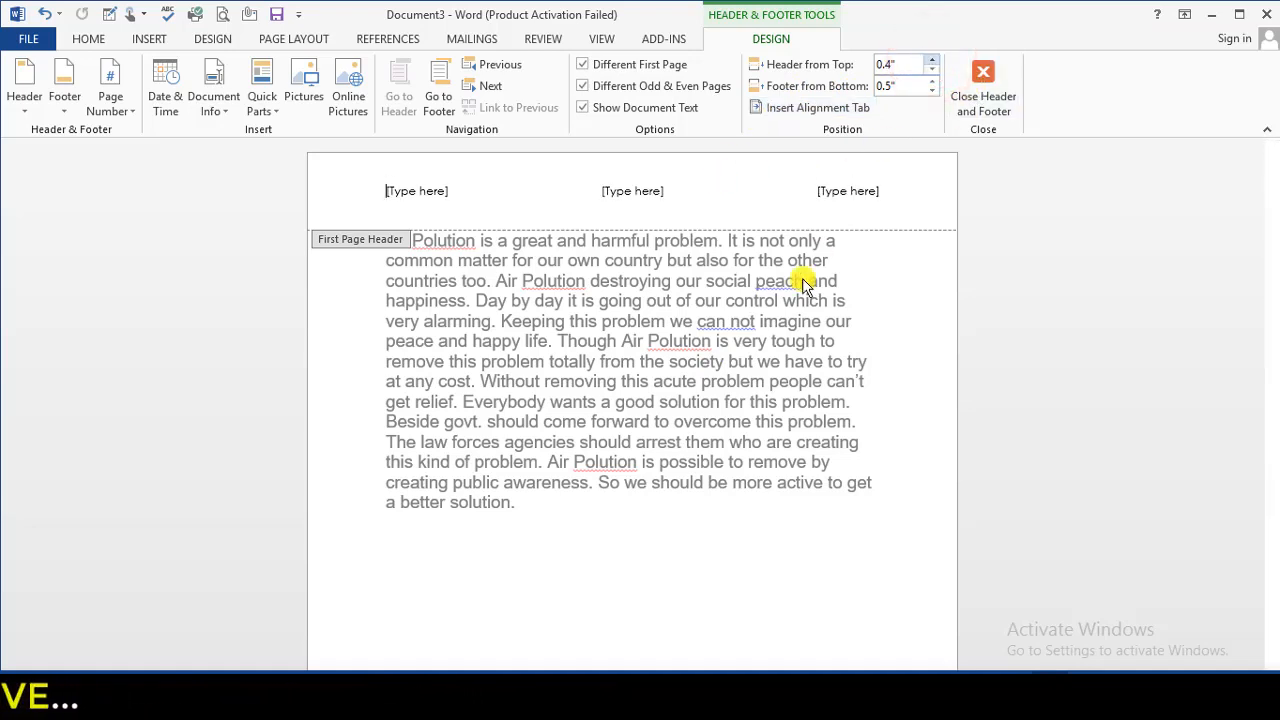
- Insert the ViewMaster (Horizontal) footer design into the first page's footer
{"action": "left_click", "coordinate": [441, 102]}
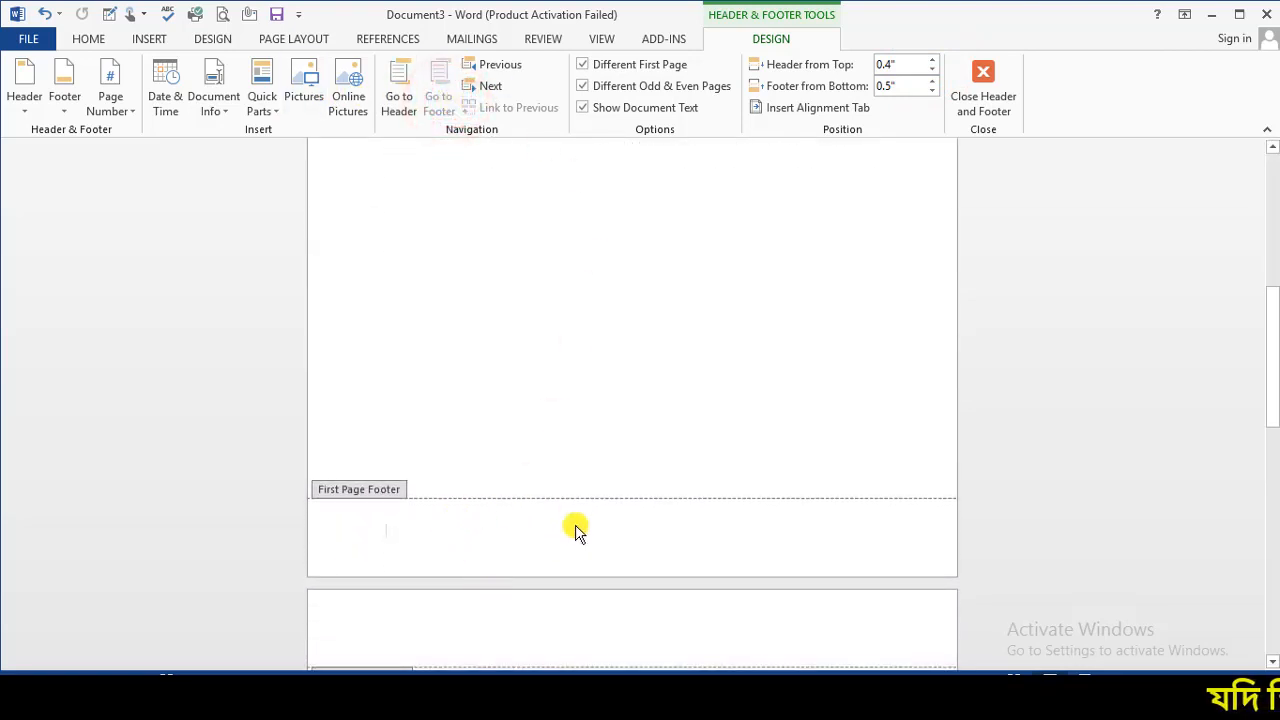
{"action": "left_click", "coordinate": [68, 110]}
{"action": "scroll", "coordinate": [235, 400], "scroll_direction": "down", "scroll_amount": 10}
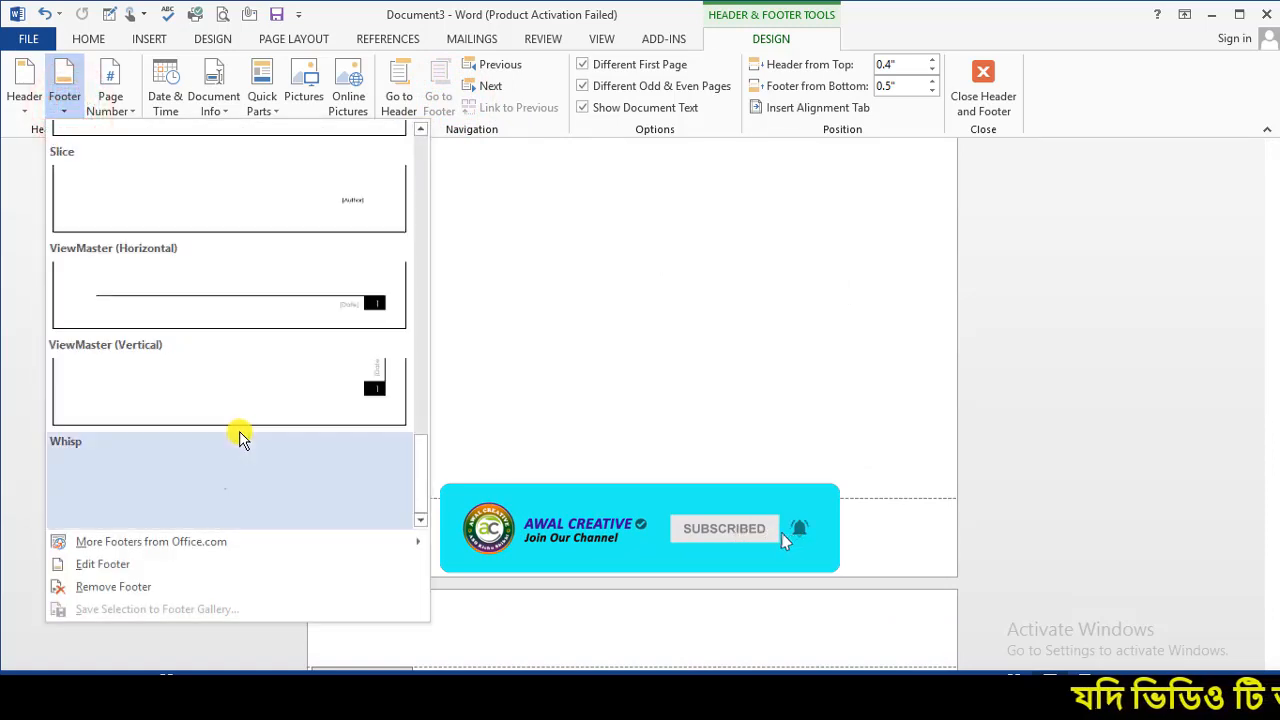
{"action": "left_click", "coordinate": [318, 306]}
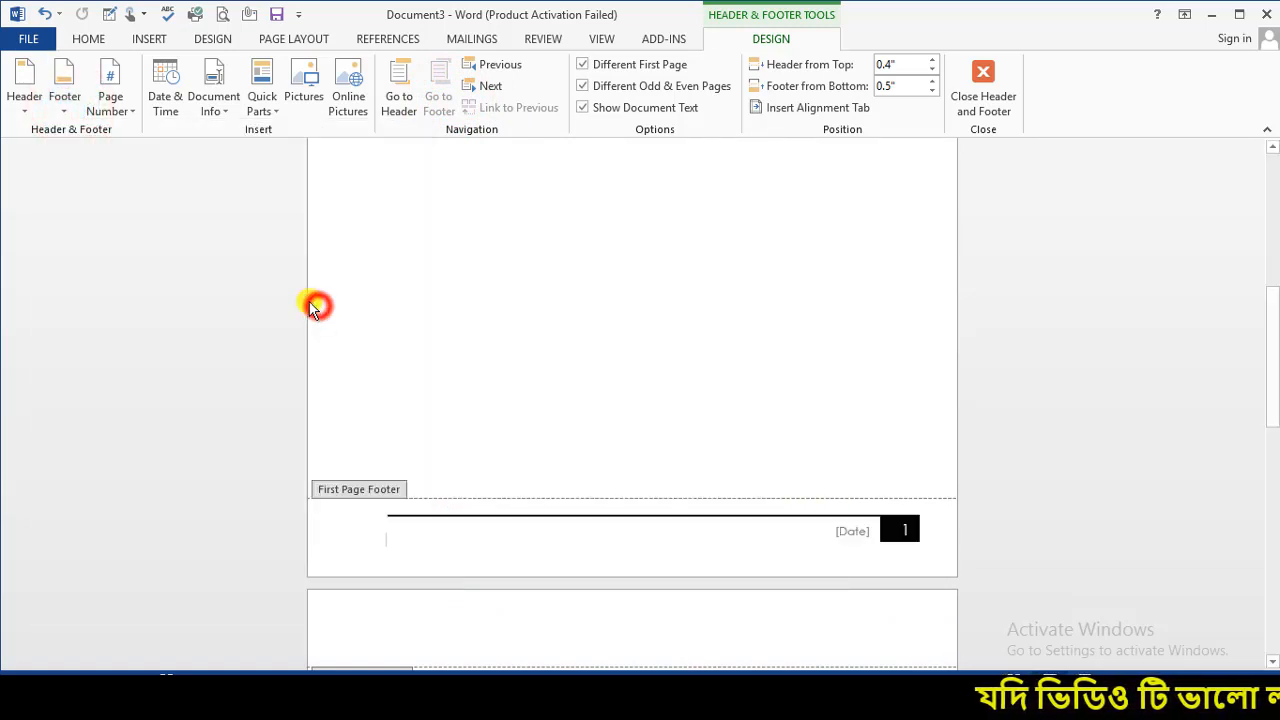
- Try different footer distances from the bottom edge of the page and set the distance to 0.7"
{"action": "left_click", "coordinate": [931, 82]}
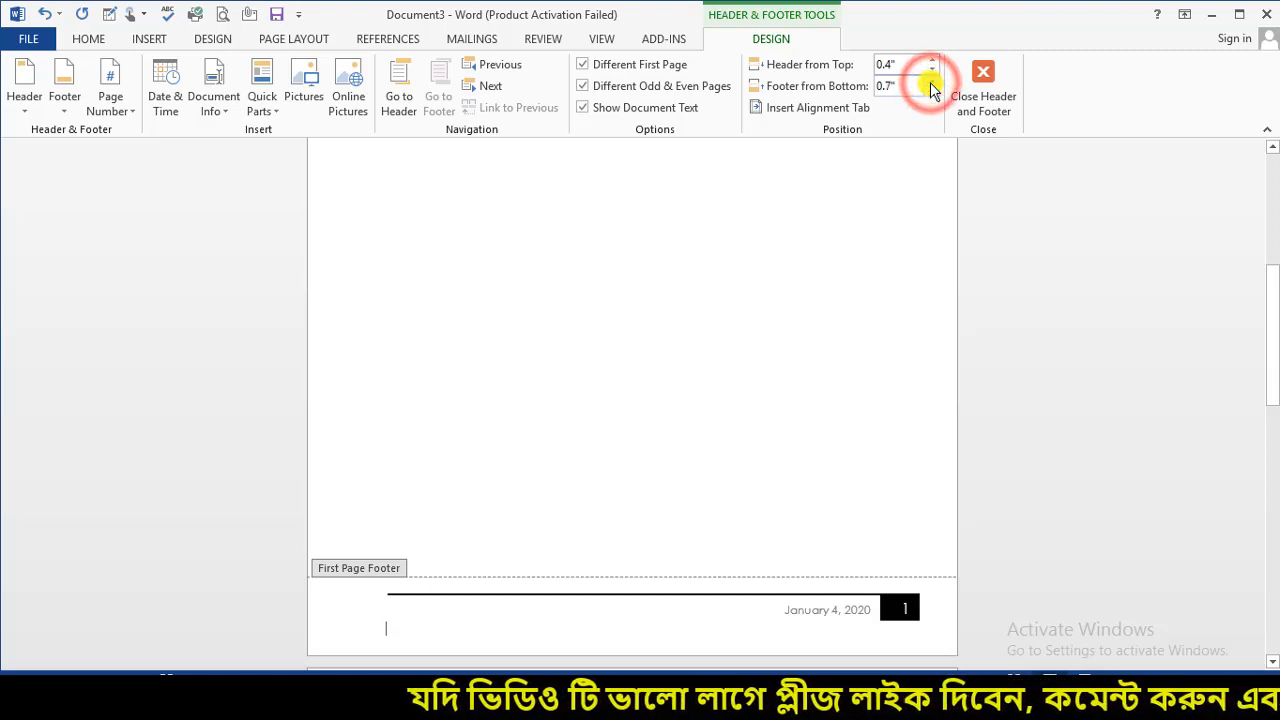
{"action": "left_click", "coordinate": [931, 91]}
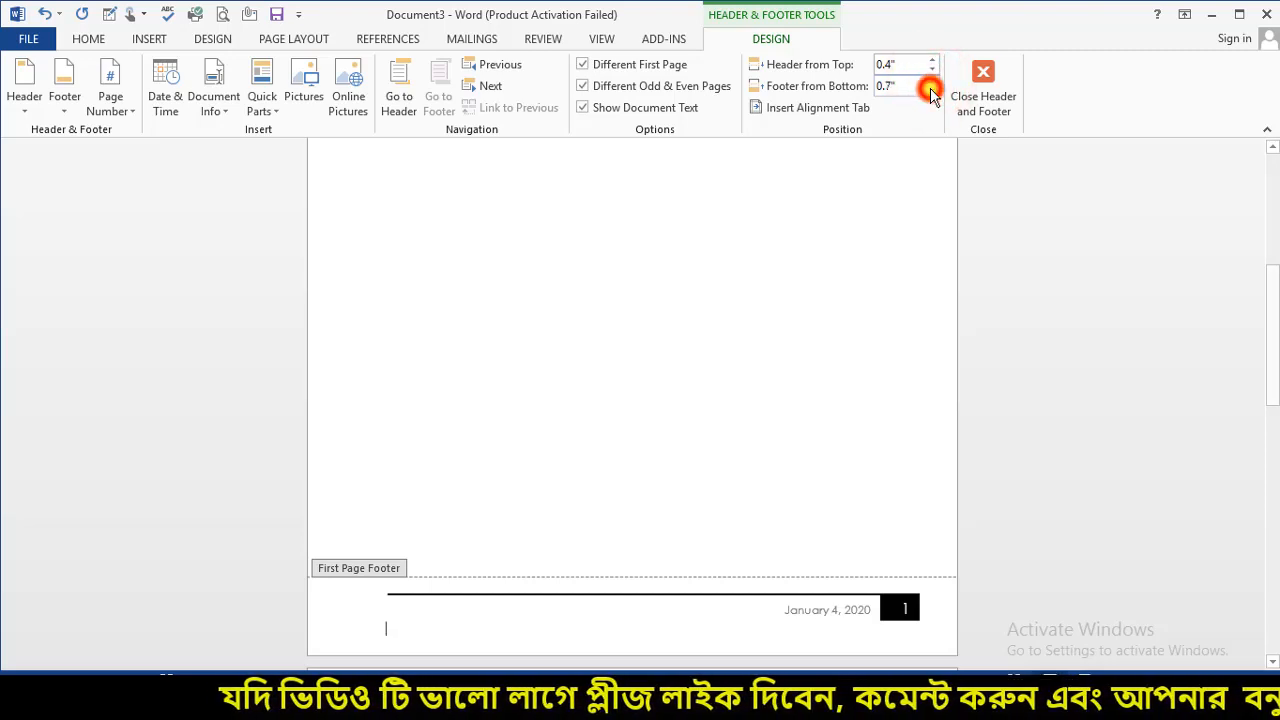
{"action": "left_click", "coordinate": [931, 91]}
{"action": "left_click", "coordinate": [931, 91]}
{"action": "left_click", "coordinate": [931, 91]}
{"action": "left_click", "coordinate": [931, 91]}
{"action": "left_click", "coordinate": [931, 91]}
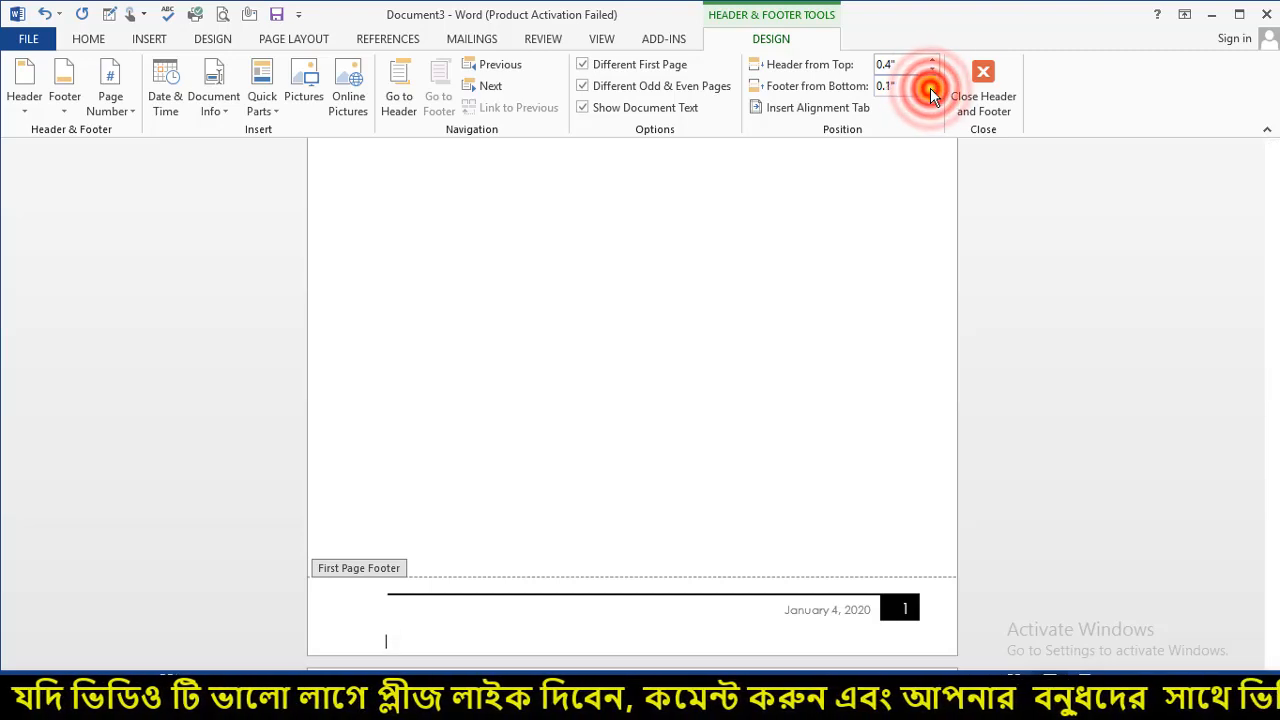
{"action": "left_click", "coordinate": [931, 91]}
{"action": "left_click", "coordinate": [930, 91]}
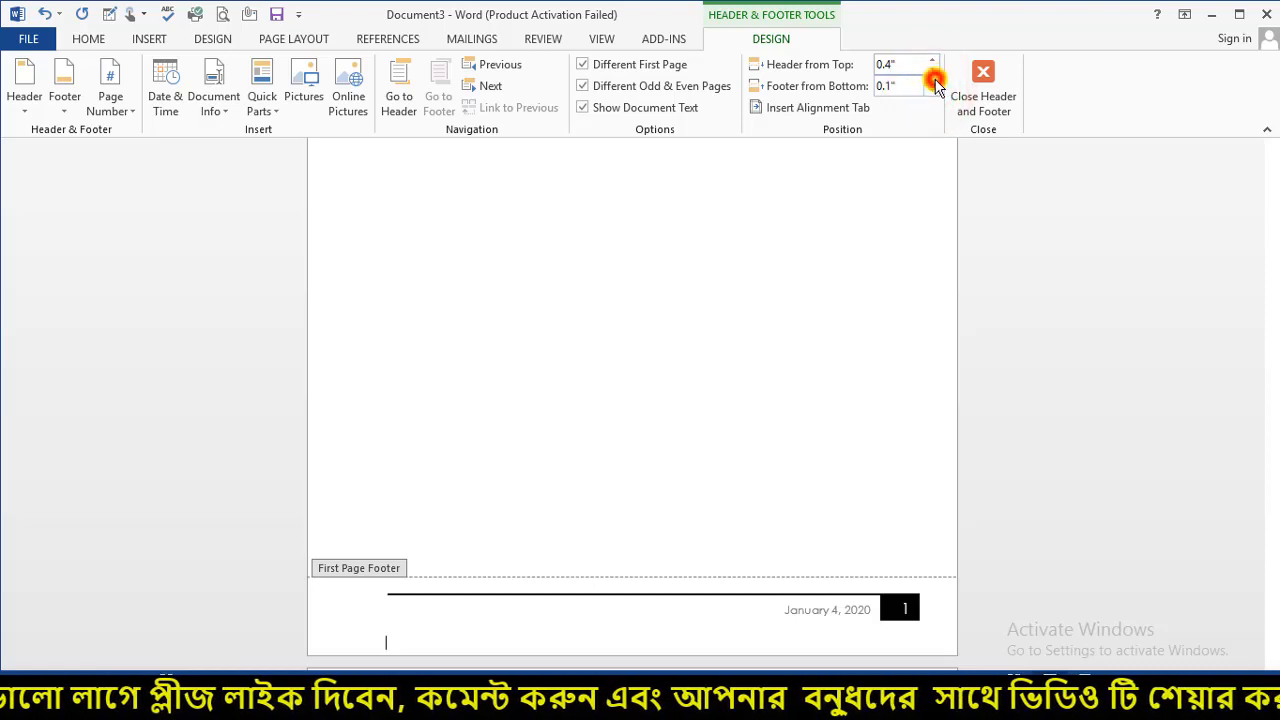
{"action": "left_click", "coordinate": [935, 80]}
{"action": "left_click", "coordinate": [935, 80]}
{"action": "left_click", "coordinate": [935, 80]}
{"action": "left_click", "coordinate": [935, 80]}
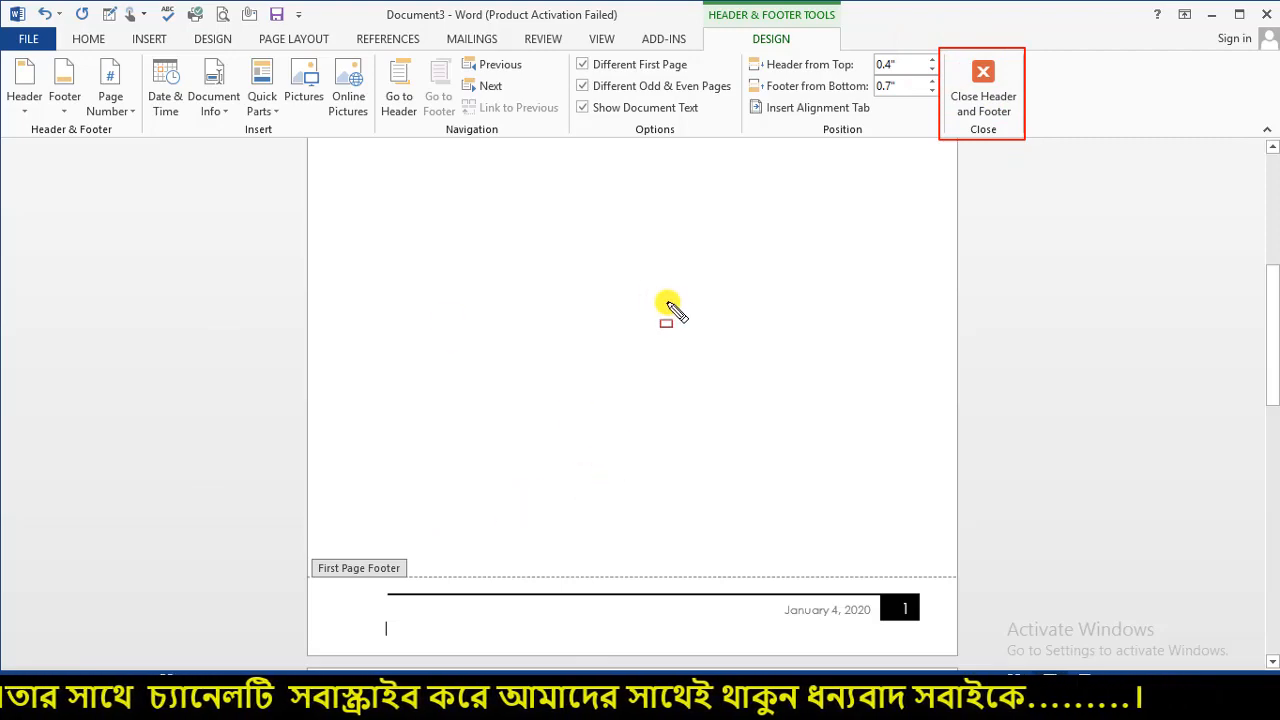
- Close header and footer editing and review the first page's header and footer from the document body
{"action": "left_click", "coordinate": [983, 92]}
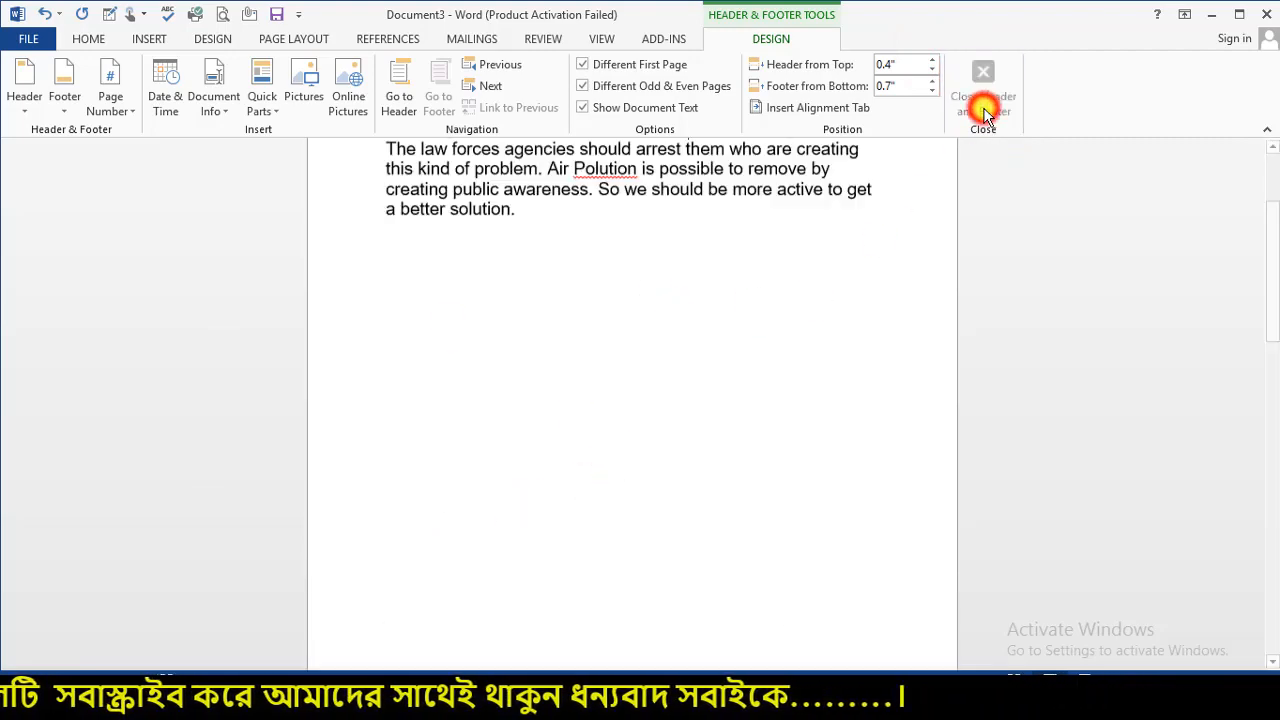
{"action": "scroll", "coordinate": [600, 466], "scroll_direction": "up", "scroll_amount": 1}
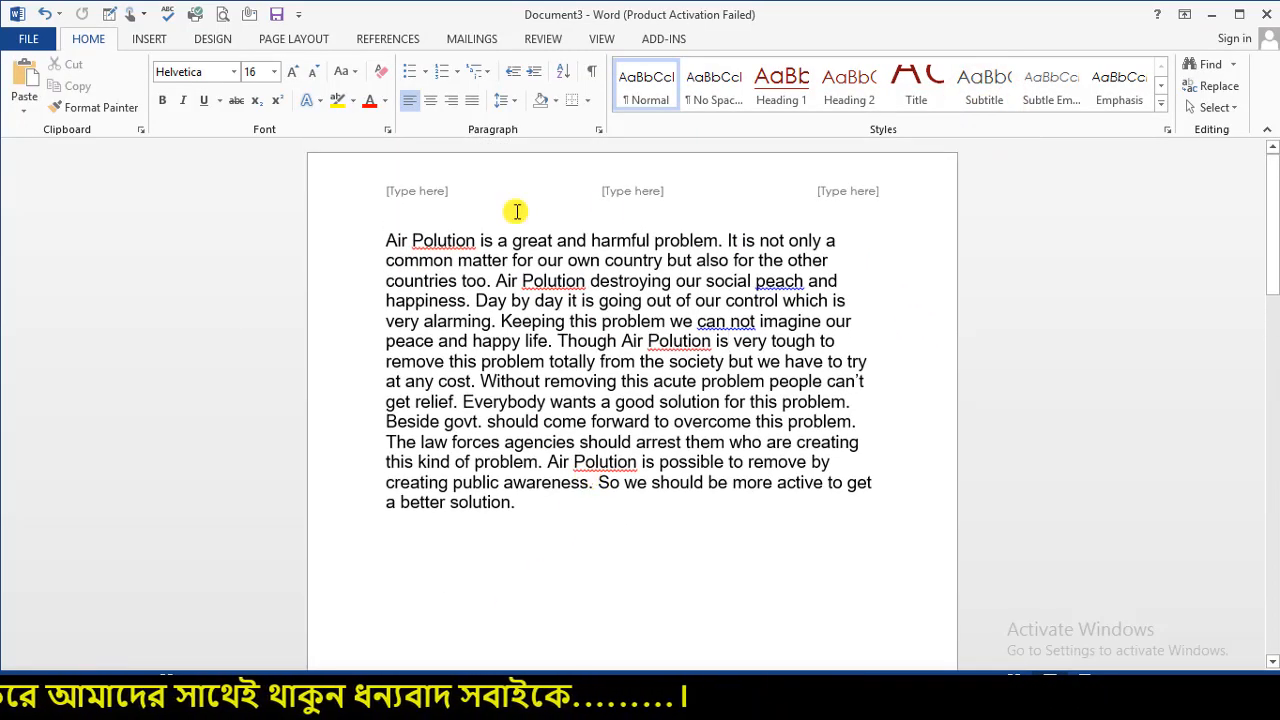
{"action": "scroll", "coordinate": [651, 443], "scroll_direction": "down", "scroll_amount": 10}
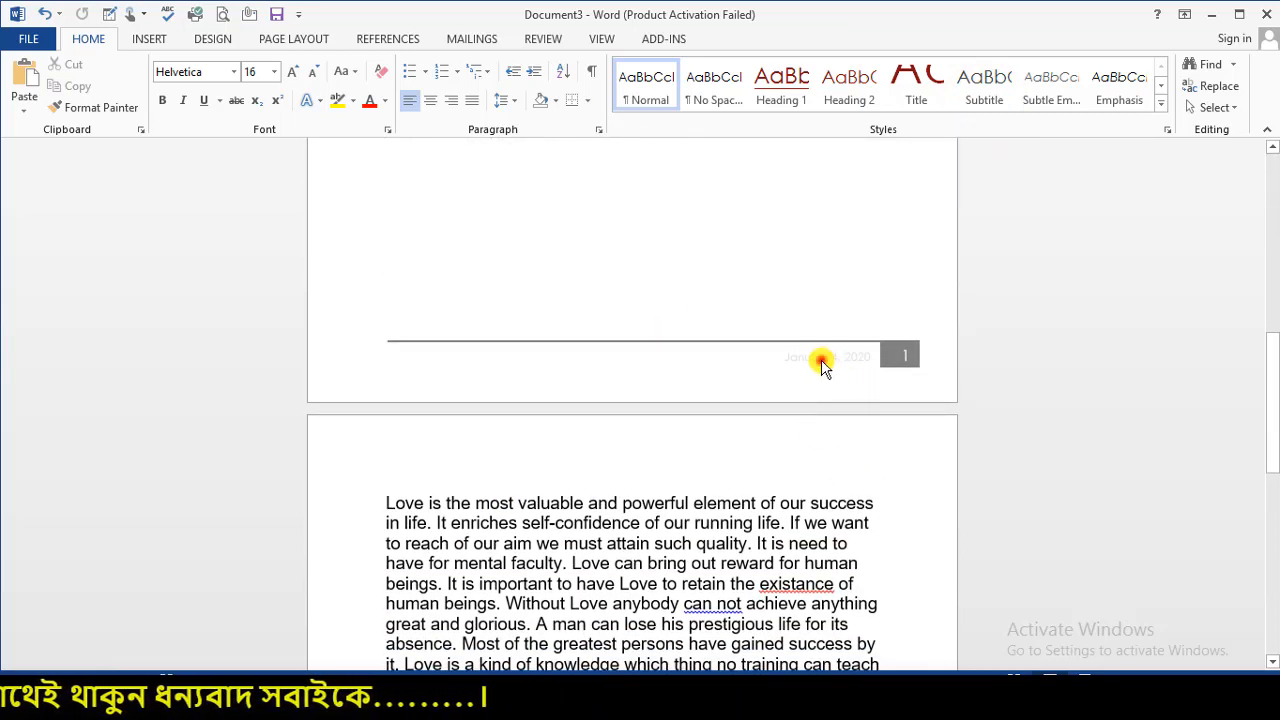
{"action": "scroll", "coordinate": [820, 362], "scroll_direction": "up", "scroll_amount": 10}
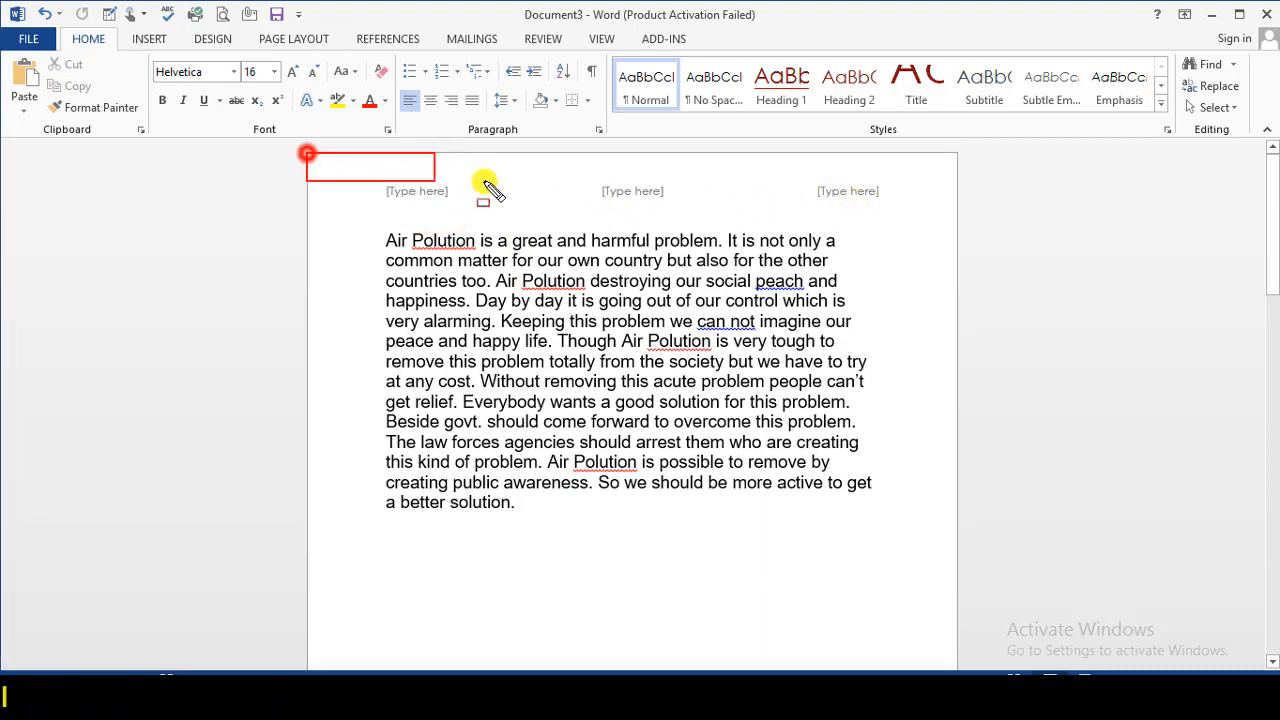
{"action": "left_click_drag", "start_coordinate": [484, 184], "coordinate": [955, 207]}
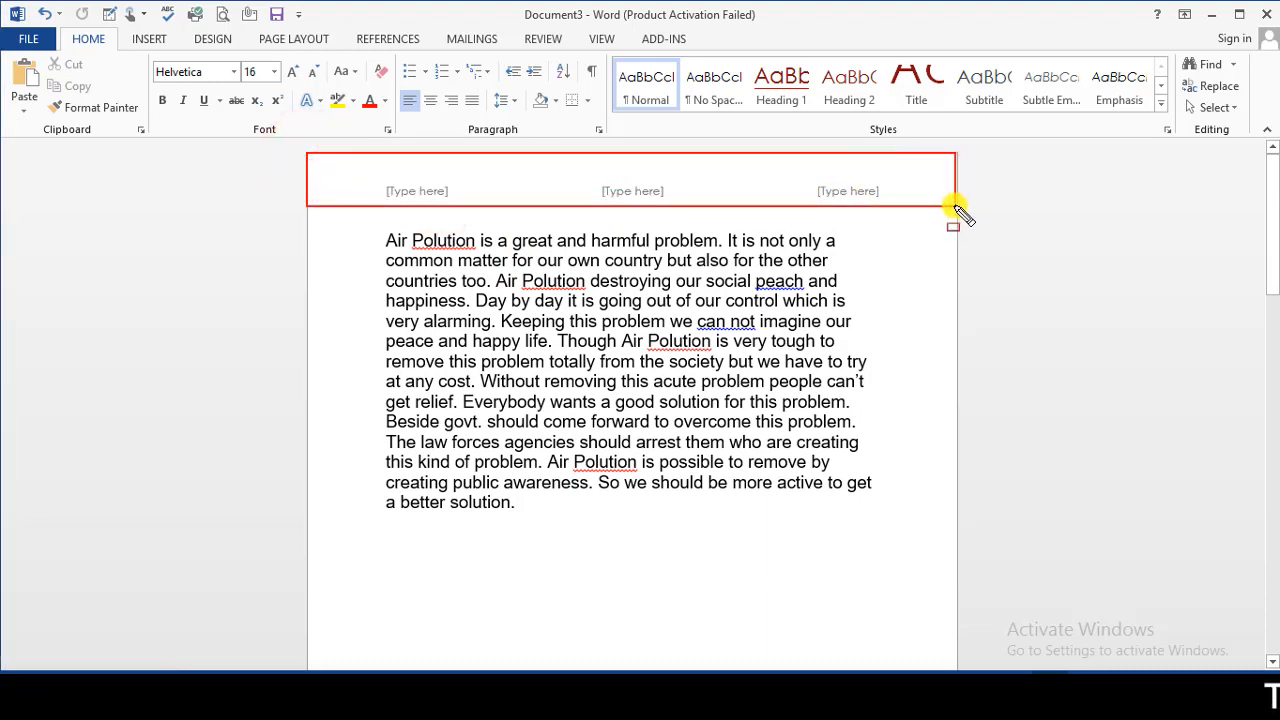
{"action": "left_click_drag", "start_coordinate": [349, 225], "coordinate": [362, 225]}
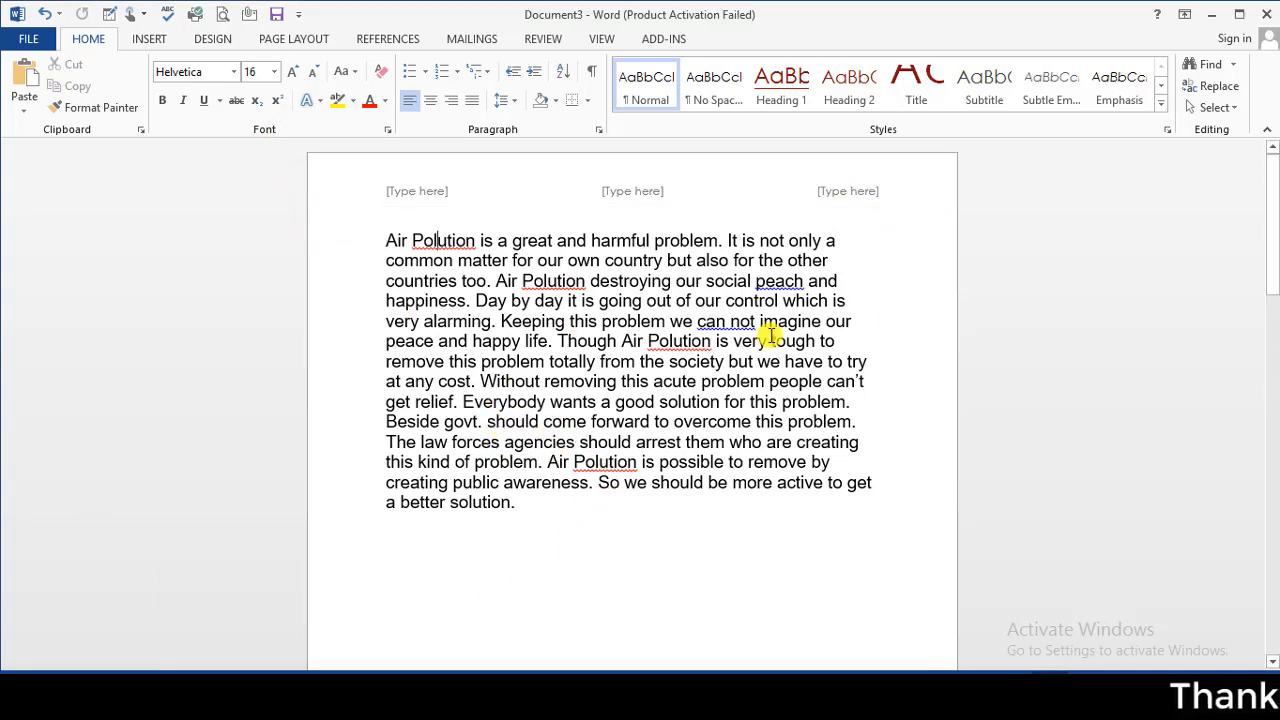
{"action": "scroll", "coordinate": [855, 310], "scroll_direction": "down", "scroll_amount": 10}
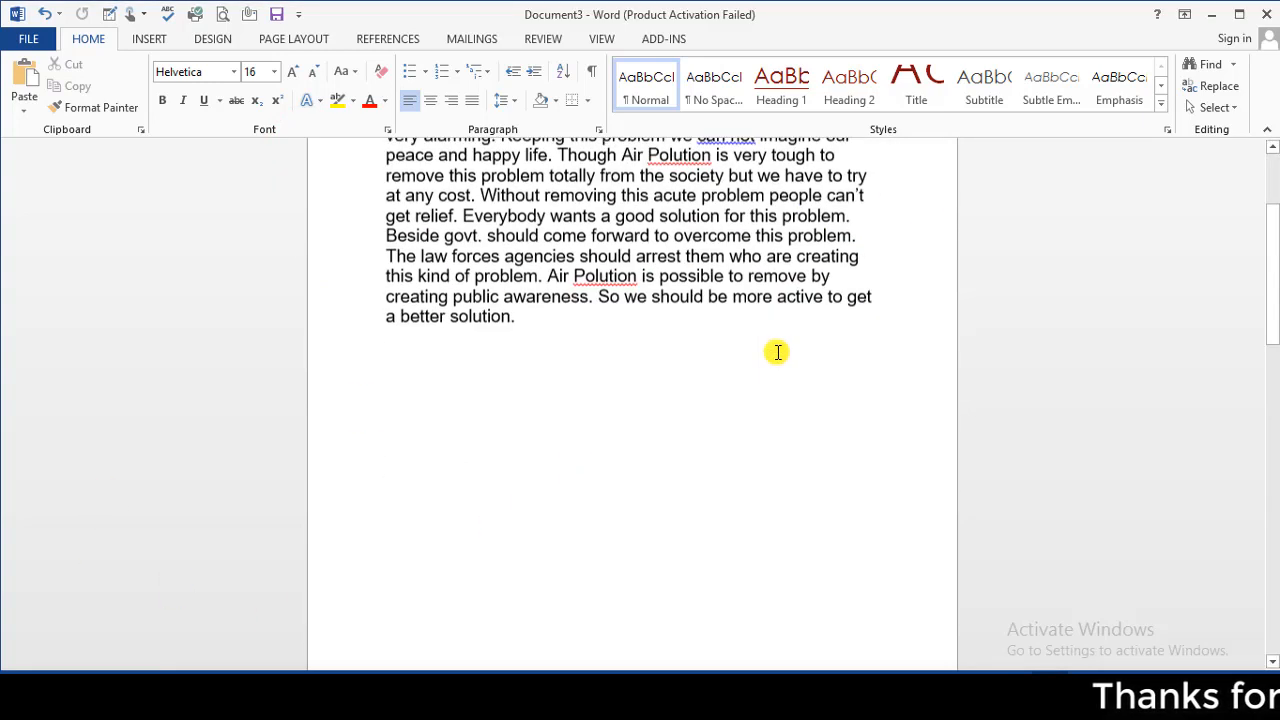
{"action": "scroll", "coordinate": [733, 457], "scroll_direction": "down", "scroll_amount": 10}
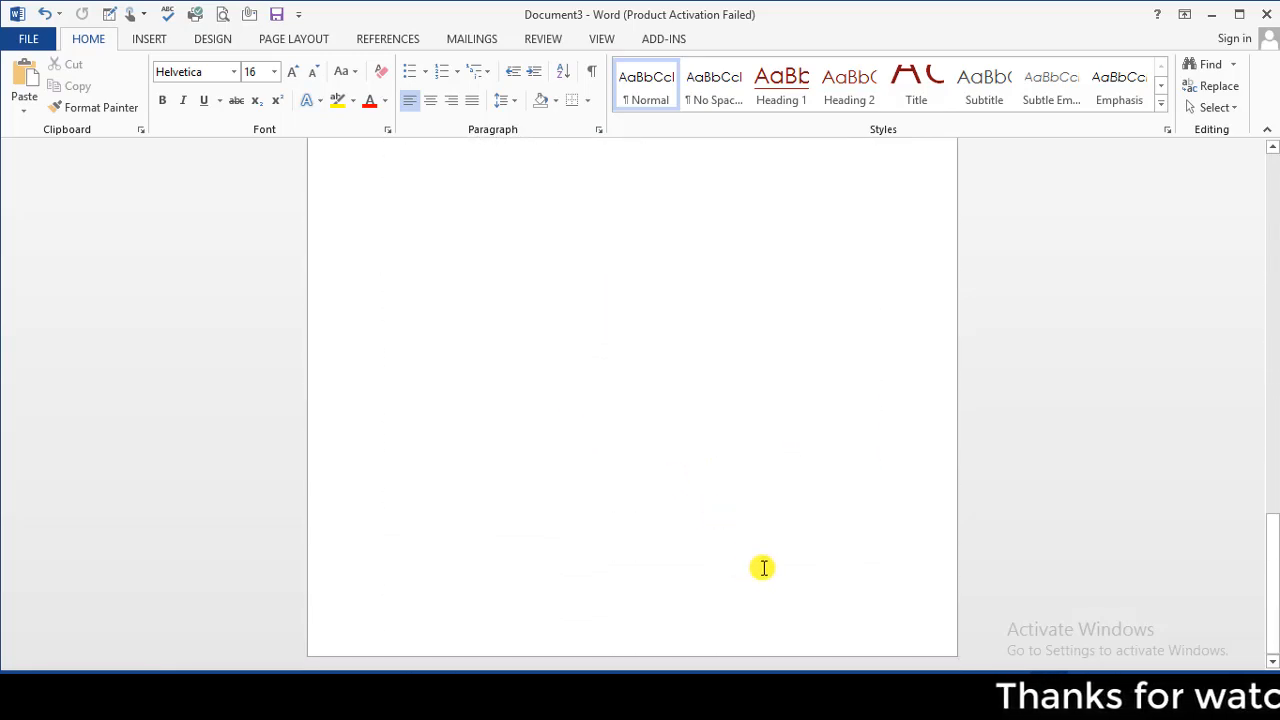
{"action": "scroll", "coordinate": [780, 525], "scroll_direction": "up", "scroll_amount": 20}
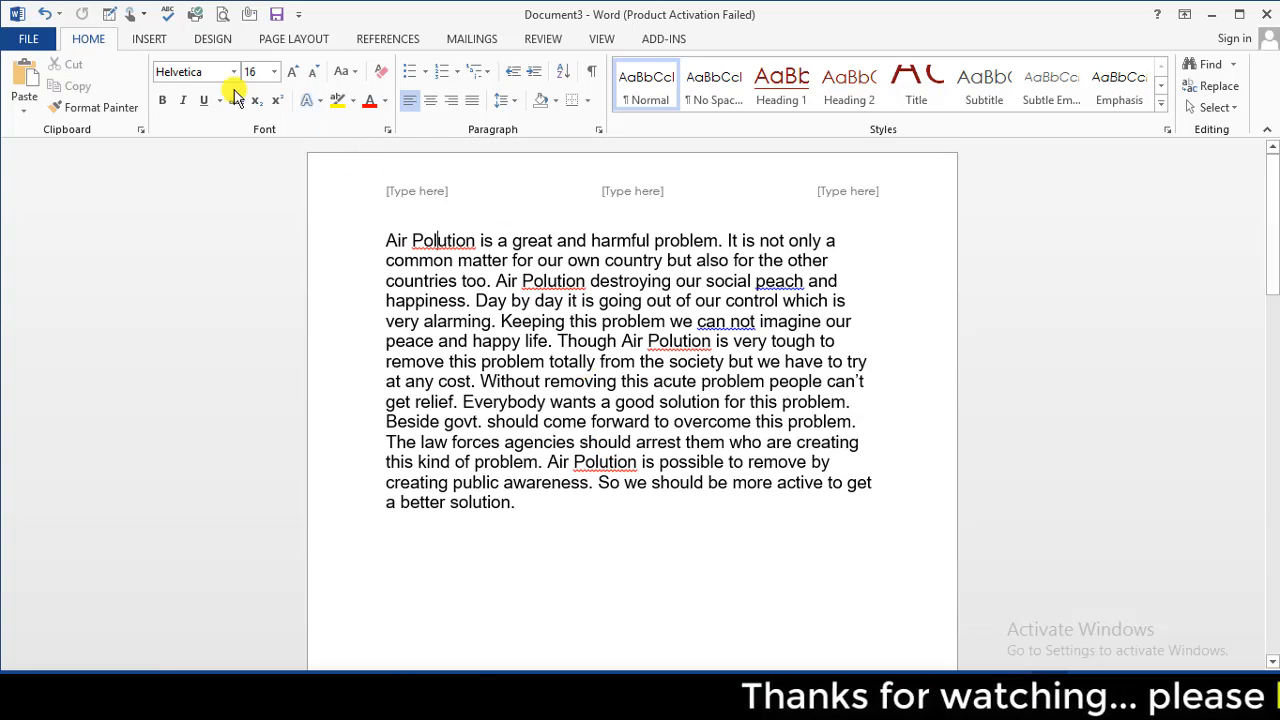
{"action": "left_click", "coordinate": [148, 39]}
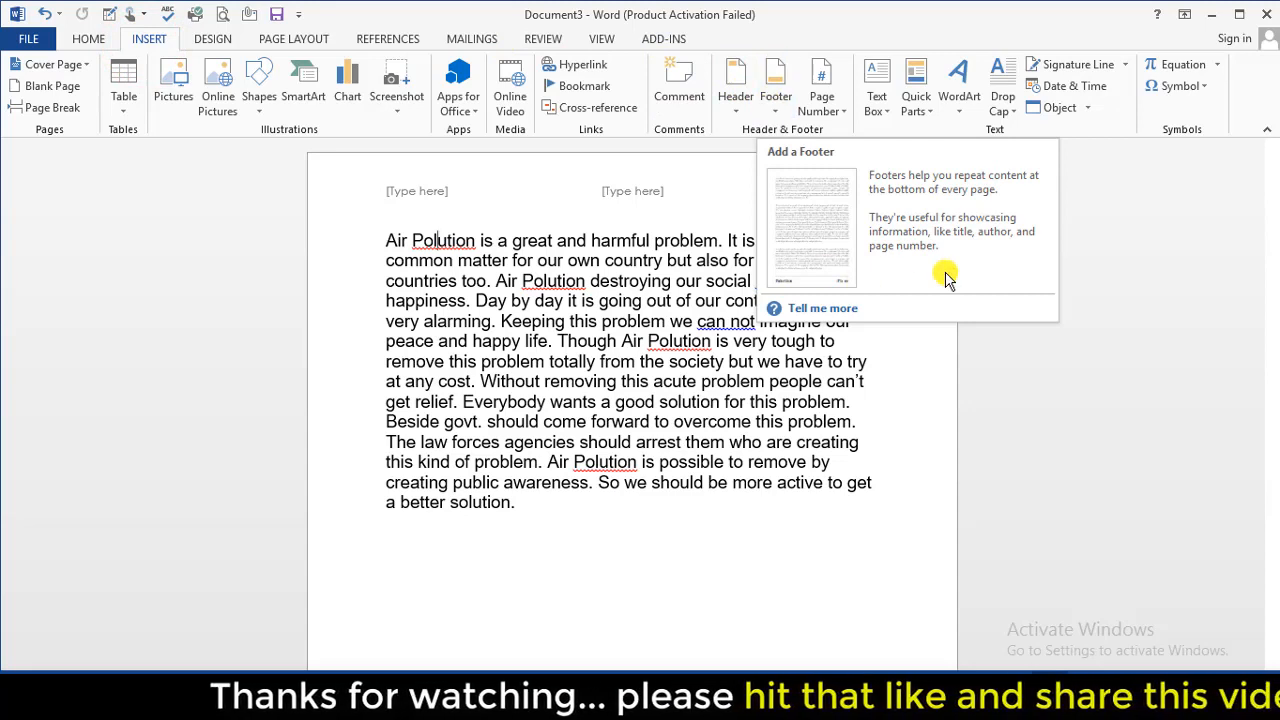
{"action": "left_click", "coordinate": [1107, 351]}
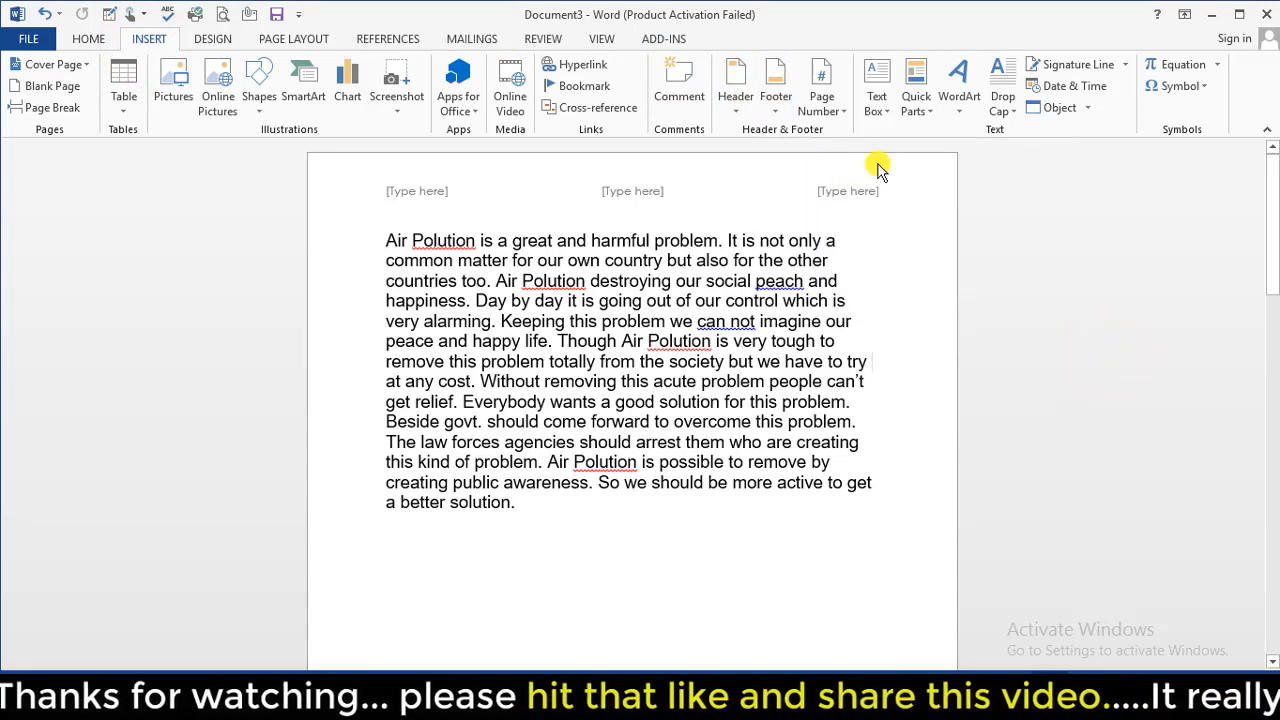